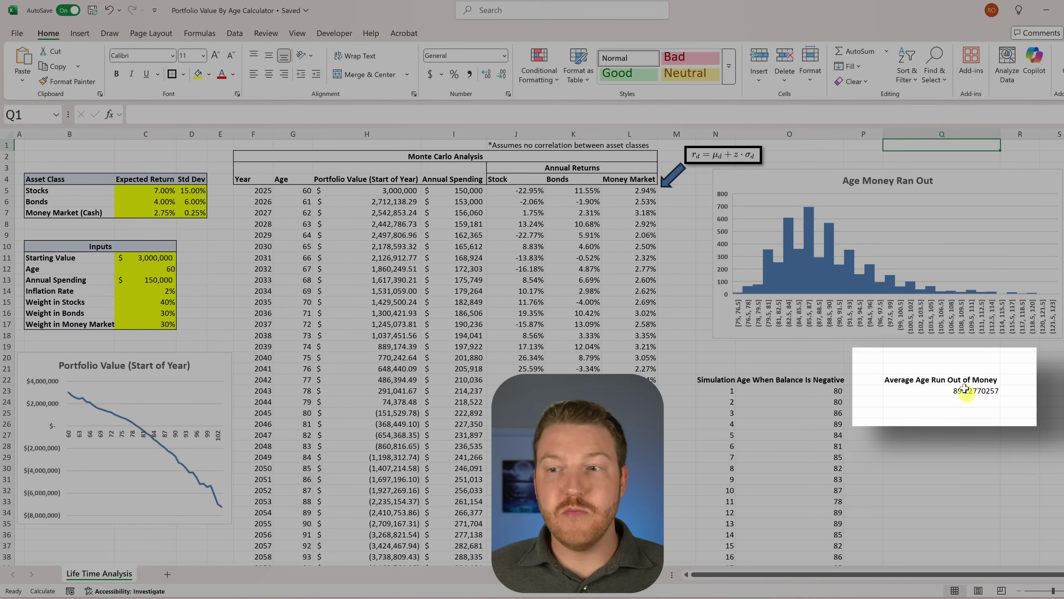
- Inspect the Average Age result in Q22 and the Age Money Ran Out histogram, then deselect the chart
{"action": "left_click", "coordinate": [964, 385]}
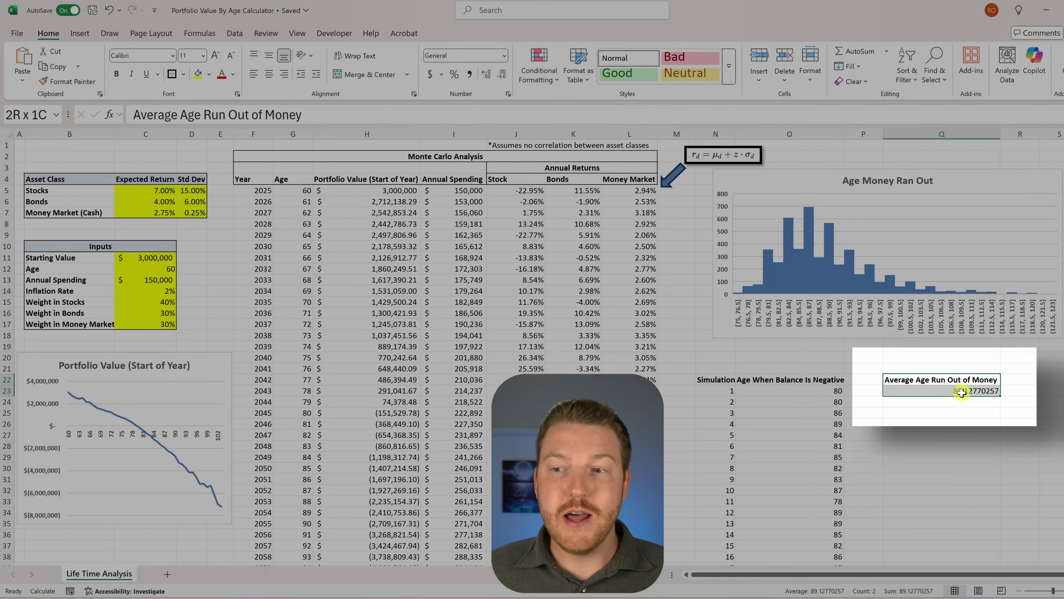
{"action": "left_click", "coordinate": [790, 156]}
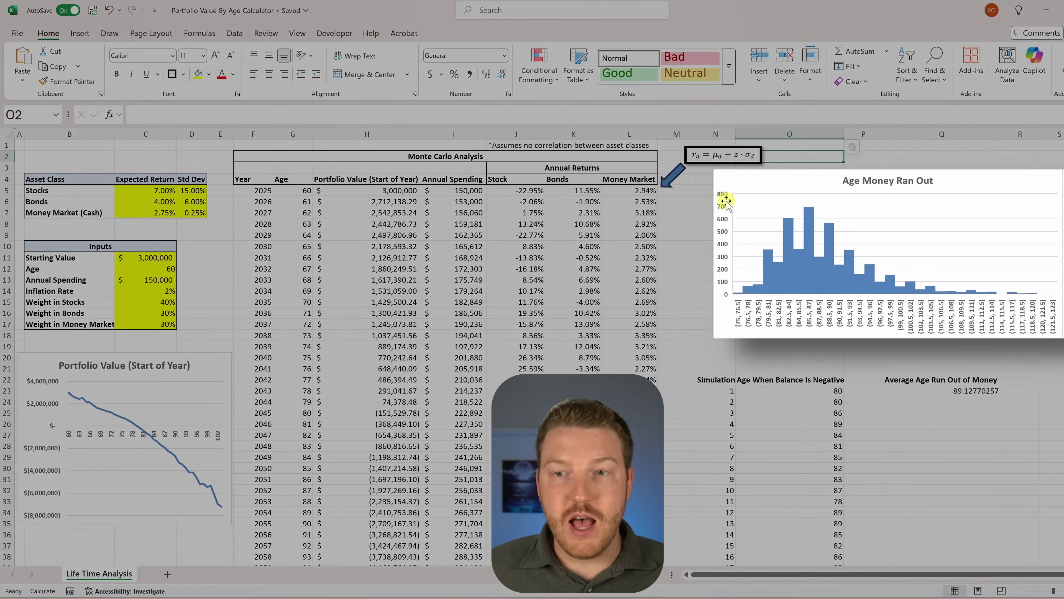
{"action": "left_click", "coordinate": [725, 235]}
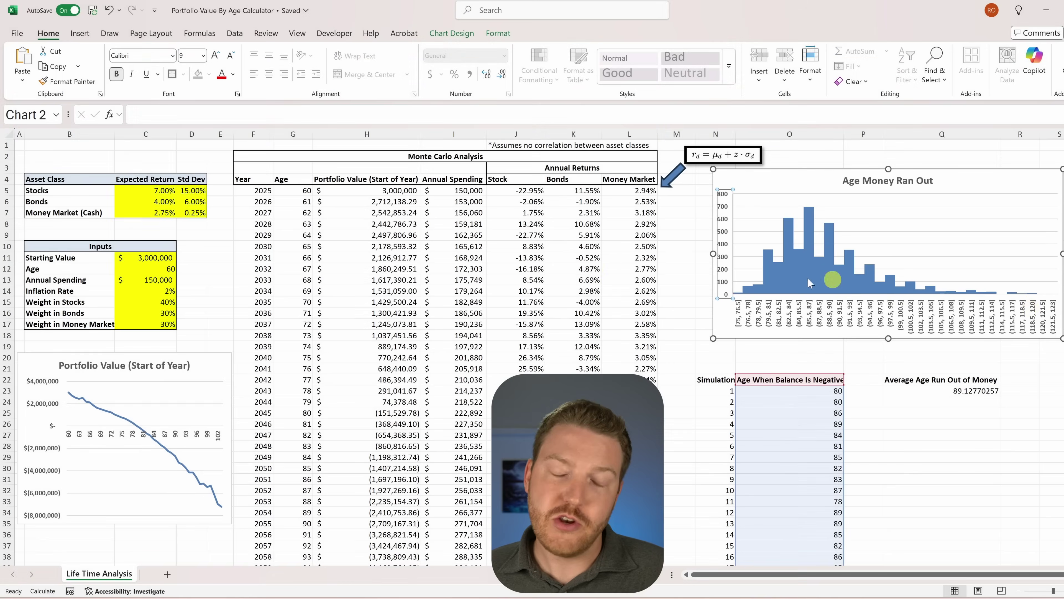
{"action": "left_click", "coordinate": [669, 201]}
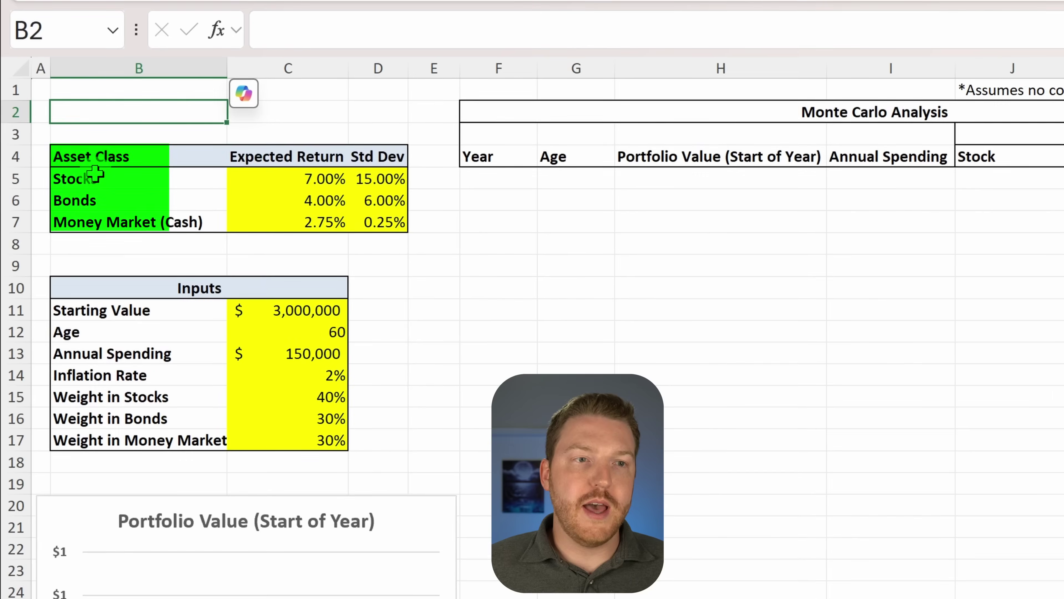
{"action": "left_click_drag", "start_coordinate": [104, 241], "coordinate": [249, 253]}
{"action": "left_click_drag", "start_coordinate": [374, 178], "coordinate": [413, 242]}
{"action": "left_click", "coordinate": [292, 197]}
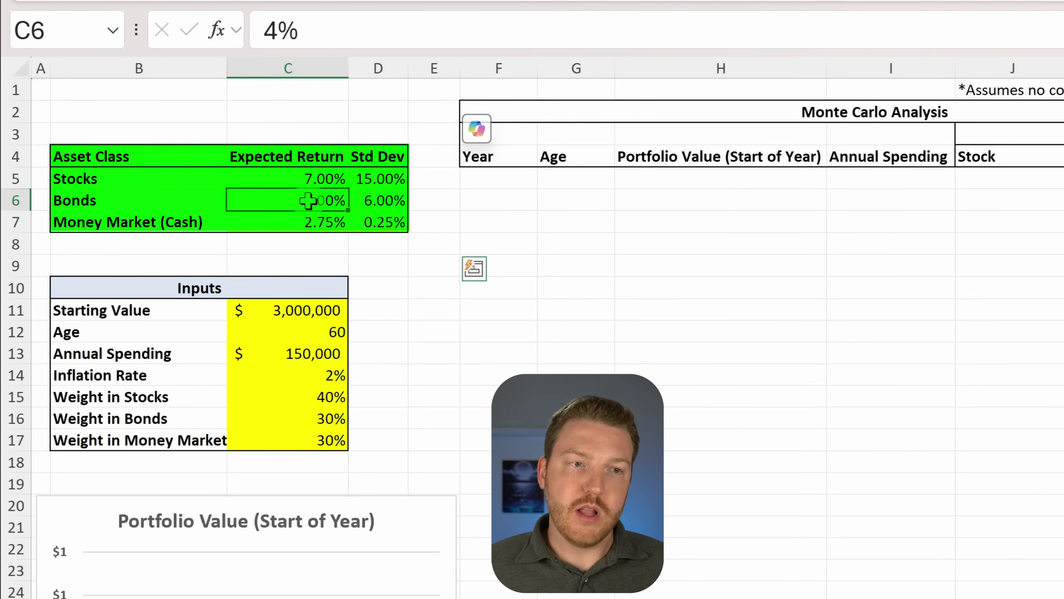
{"action": "left_click", "coordinate": [114, 158]}
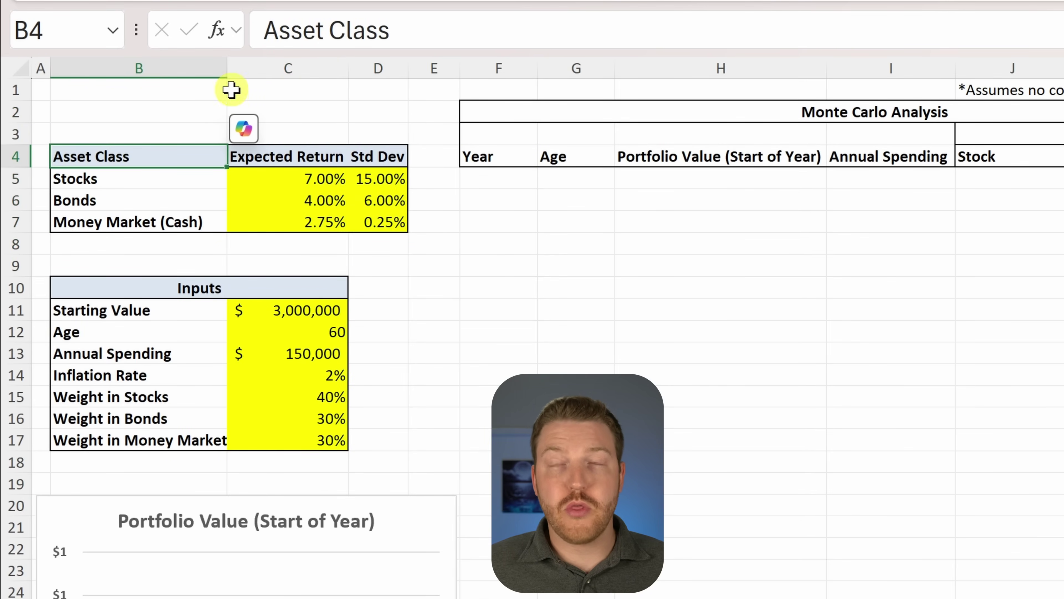
{"action": "left_click", "coordinate": [112, 180]}
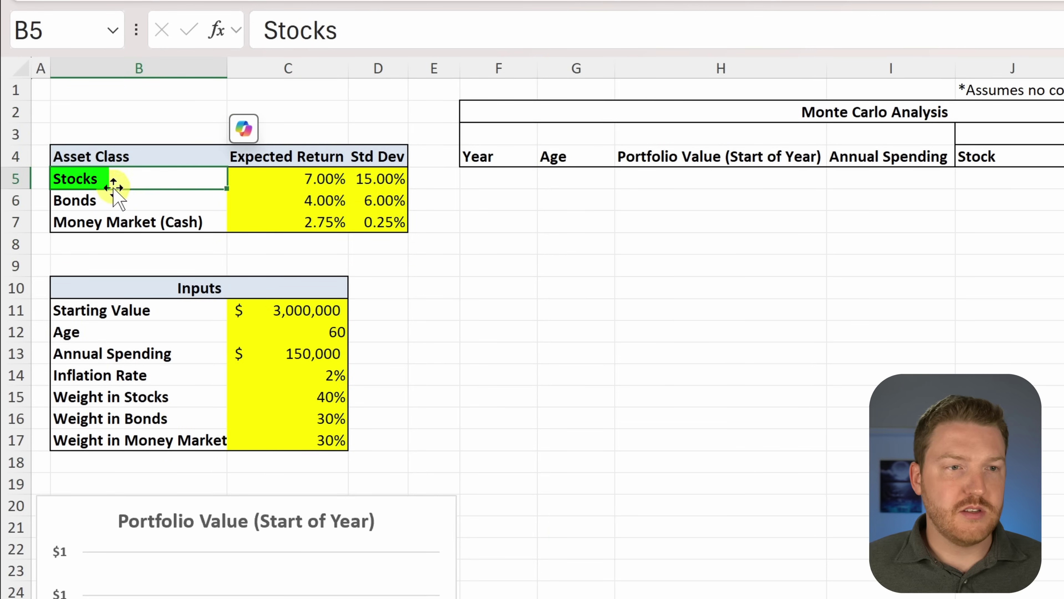
{"action": "left_click", "coordinate": [116, 205]}
{"action": "left_click", "coordinate": [154, 229]}
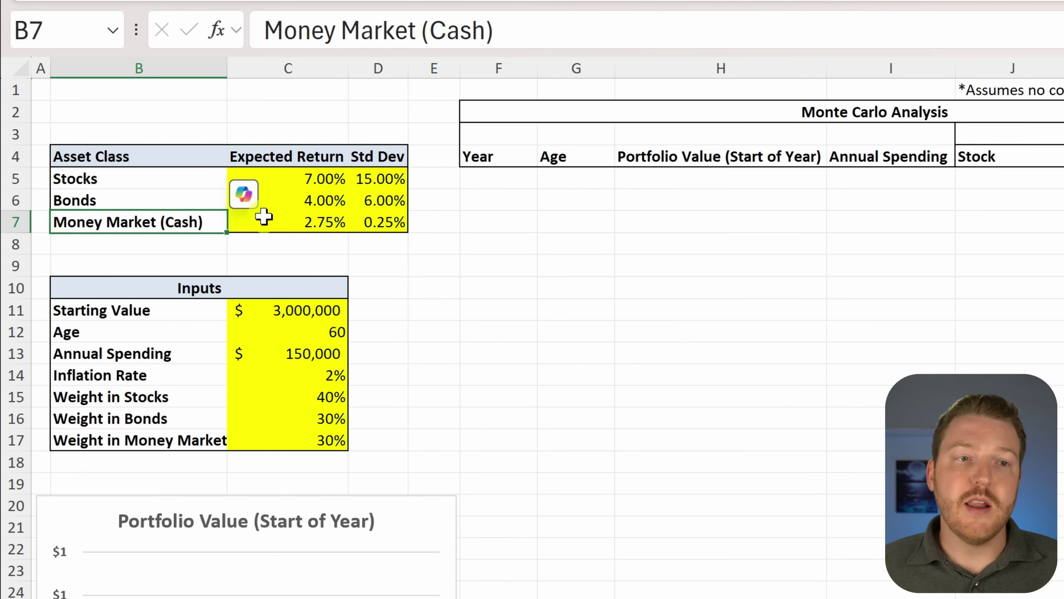
{"action": "left_click", "coordinate": [263, 106]}
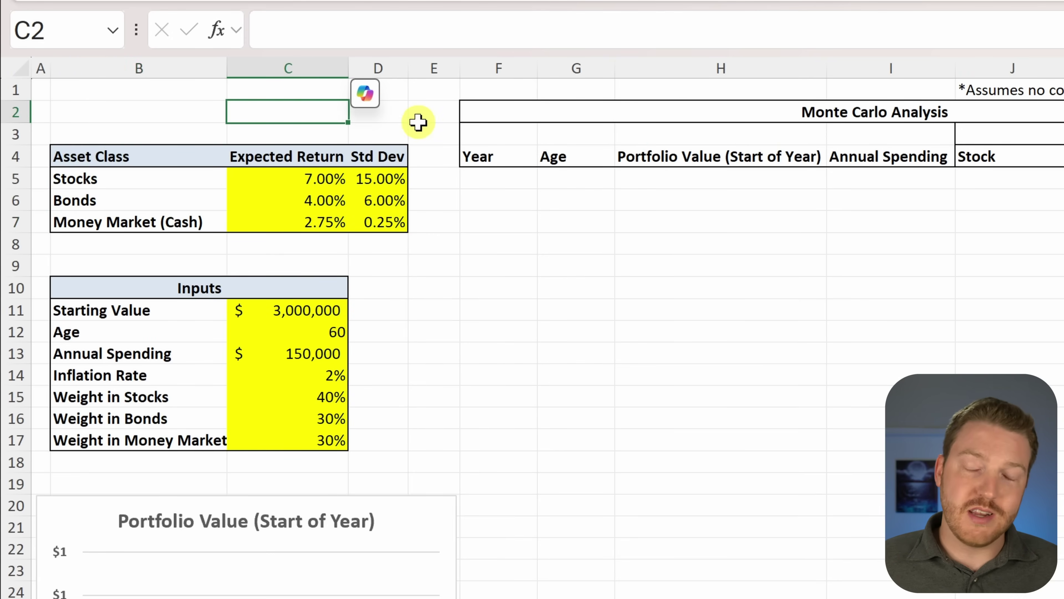
{"action": "left_click_drag", "start_coordinate": [309, 153], "coordinate": [311, 223]}
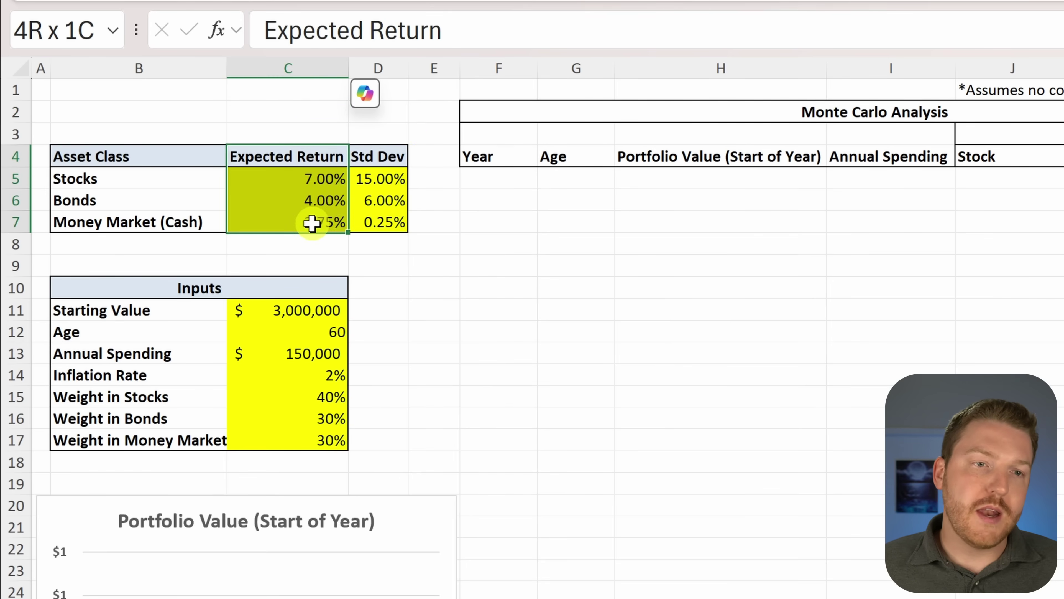
{"action": "left_click", "coordinate": [264, 116]}
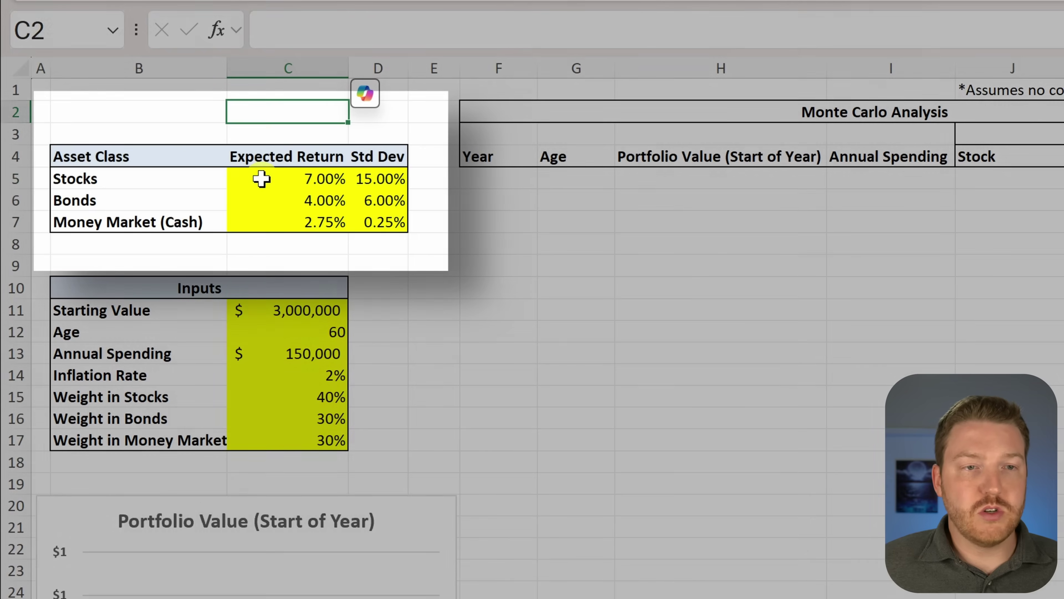
{"action": "left_click", "coordinate": [261, 179]}
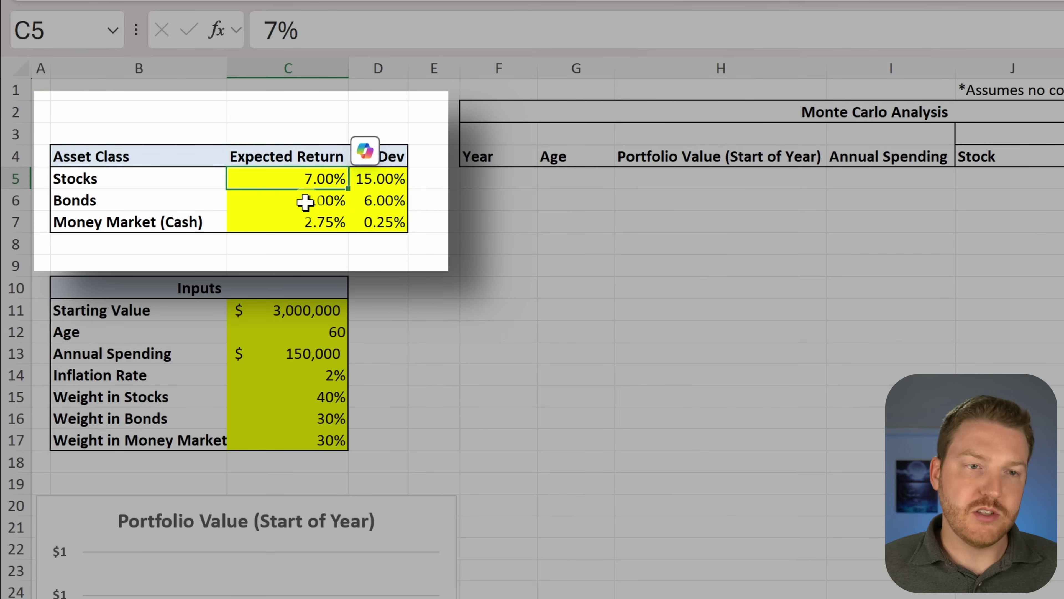
{"action": "left_click", "coordinate": [486, 200]}
{"action": "left_click", "coordinate": [393, 127]}
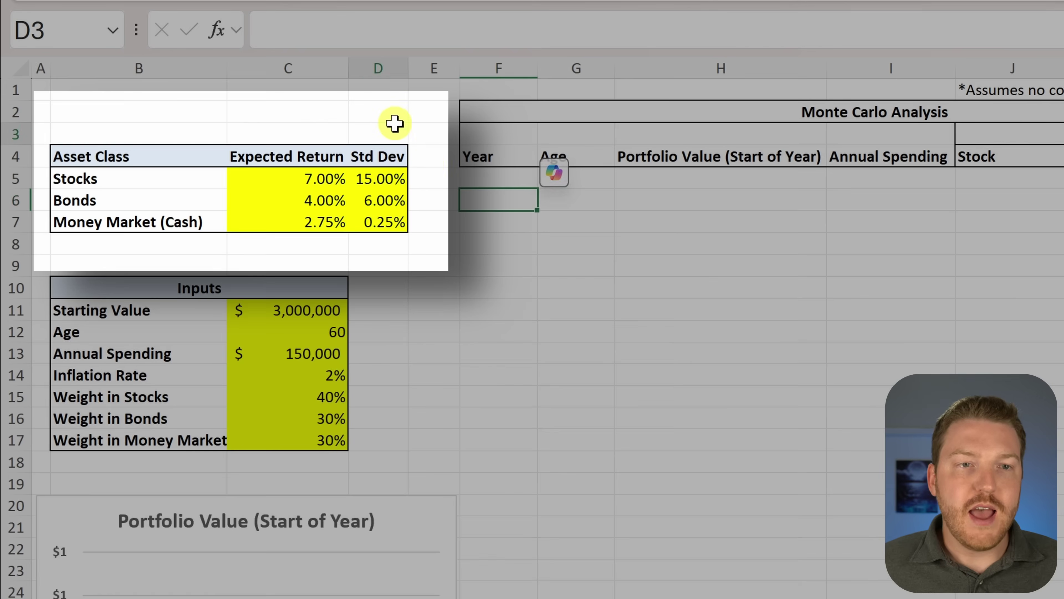
{"action": "left_click", "coordinate": [389, 158]}
{"action": "left_click", "coordinate": [395, 154]}
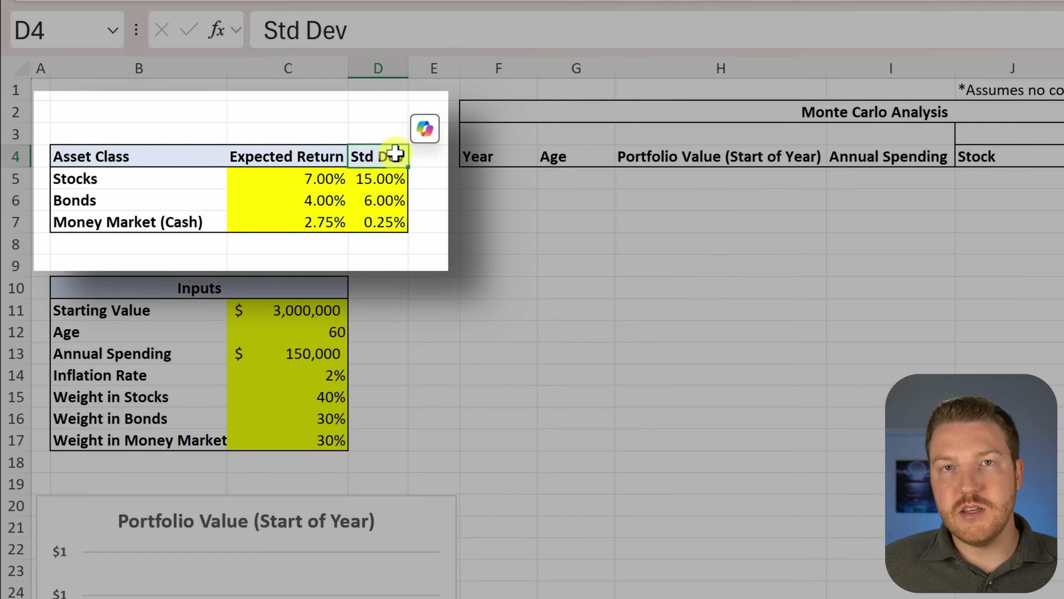
{"action": "left_click", "coordinate": [384, 181]}
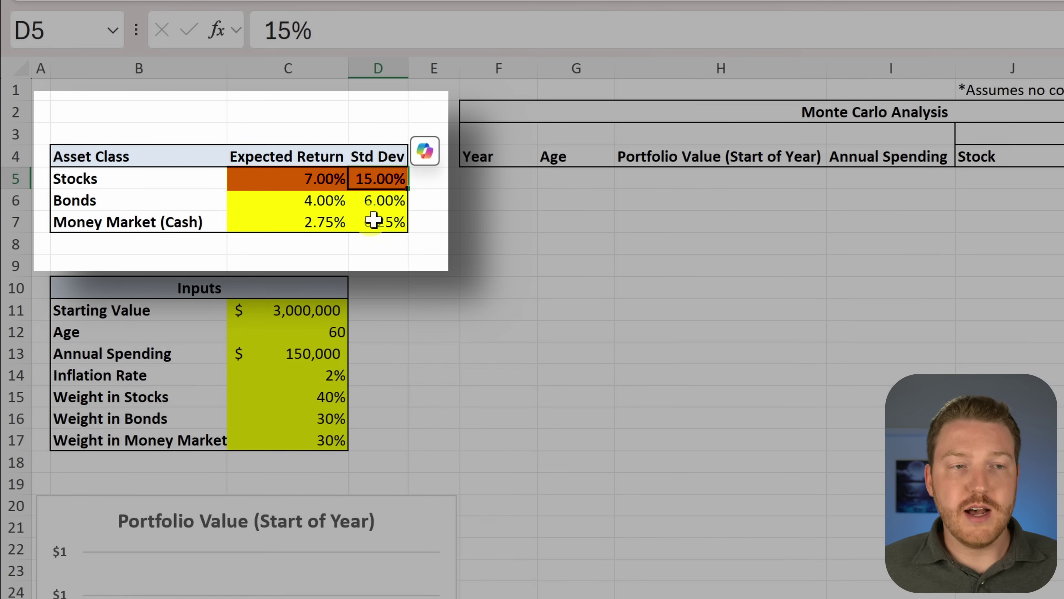
{"action": "left_click", "coordinate": [390, 200]}
{"action": "left_click", "coordinate": [310, 203]}
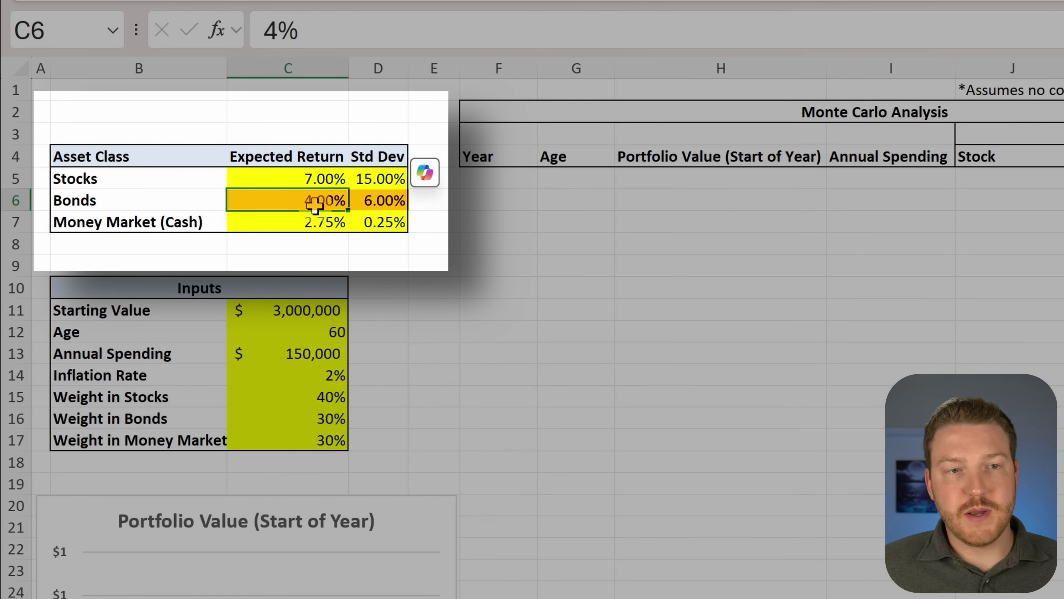
{"action": "left_click", "coordinate": [377, 200]}
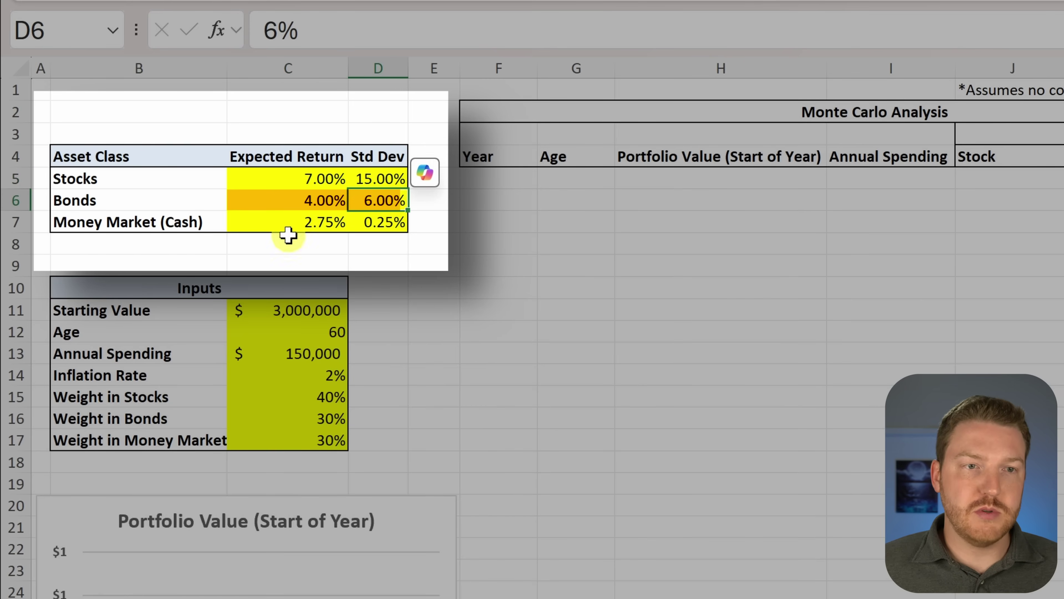
{"action": "left_click", "coordinate": [277, 224]}
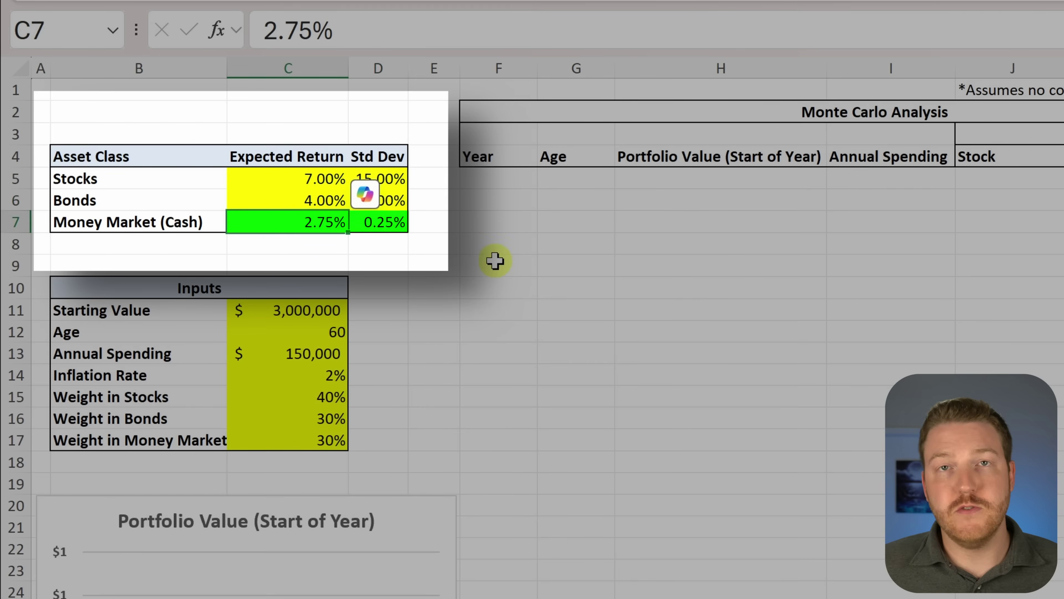
{"action": "left_click", "coordinate": [402, 225]}
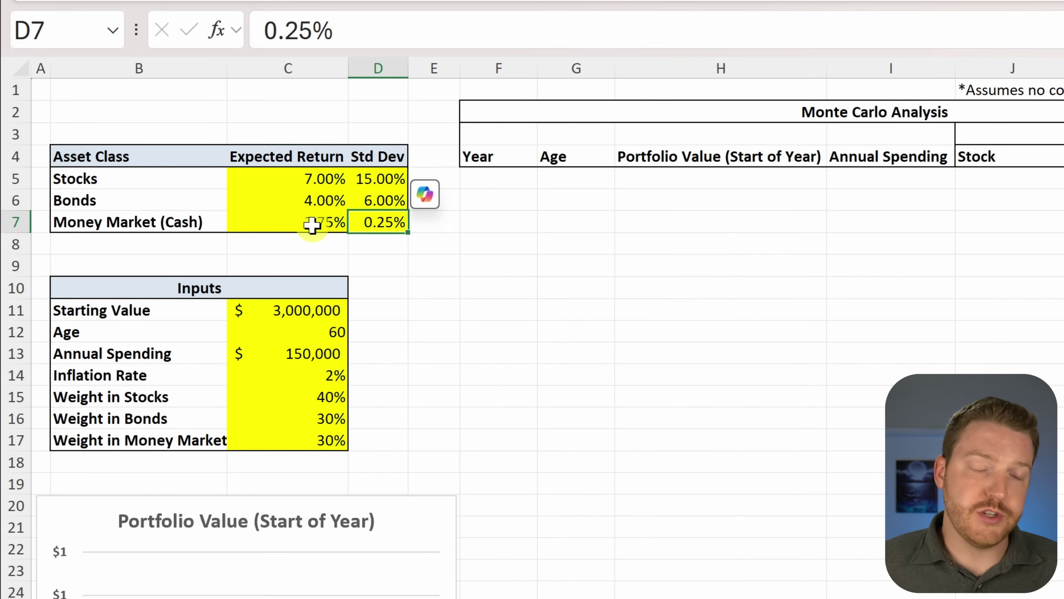
{"action": "left_click", "coordinate": [159, 289]}
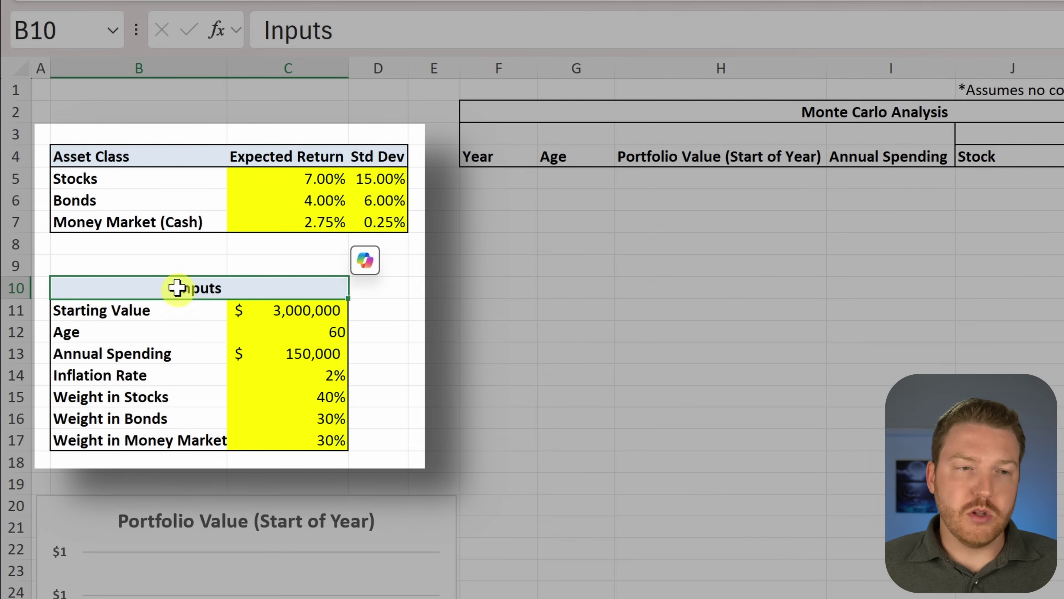
{"action": "left_click", "coordinate": [203, 311]}
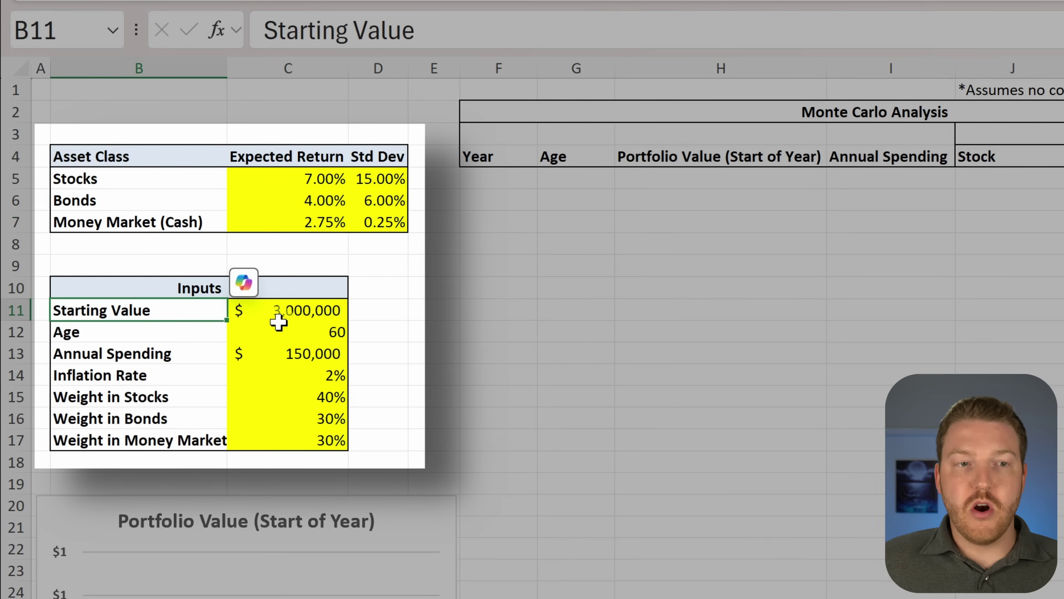
{"action": "left_click", "coordinate": [299, 309]}
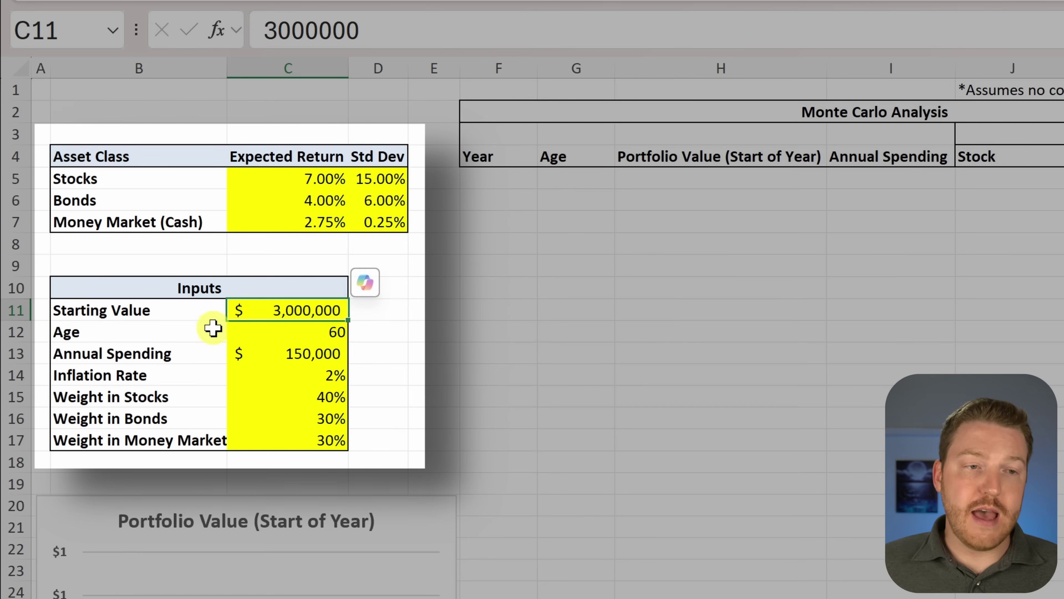
{"action": "left_click", "coordinate": [166, 330]}
{"action": "left_click", "coordinate": [310, 332]}
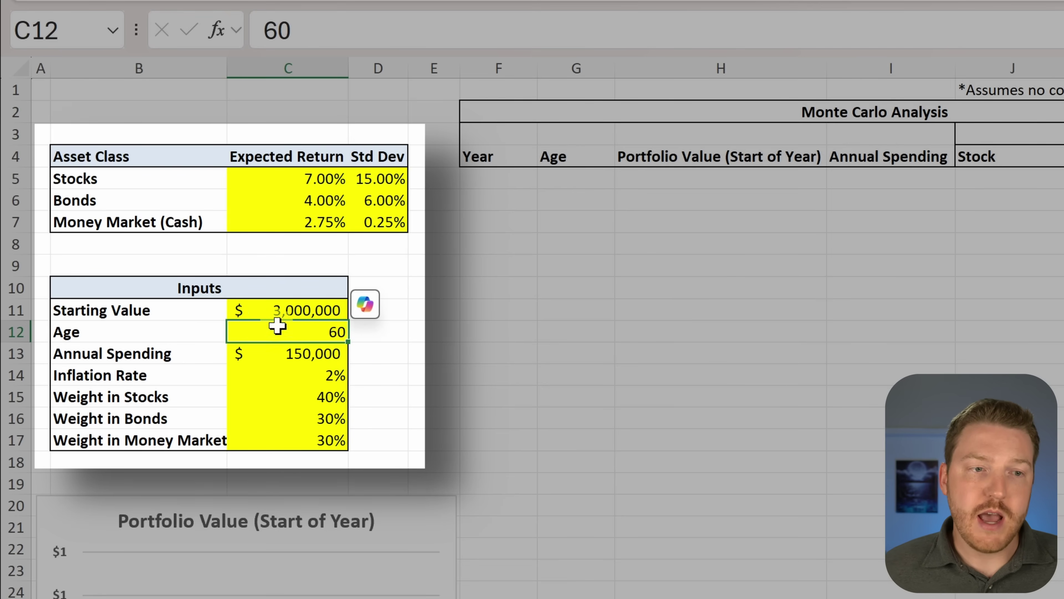
{"action": "left_click", "coordinate": [142, 356]}
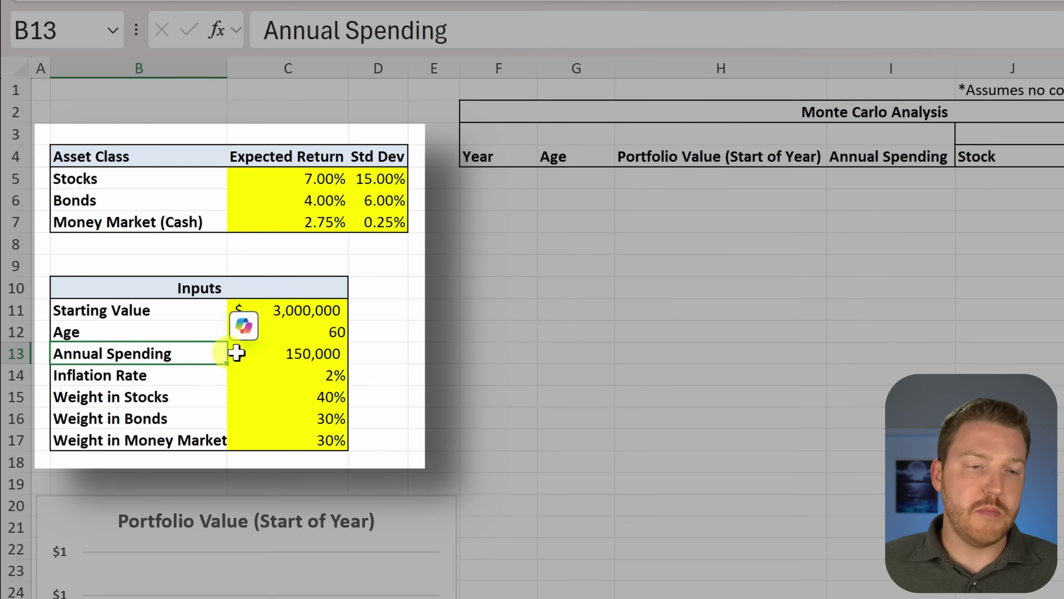
{"action": "left_click", "coordinate": [277, 355]}
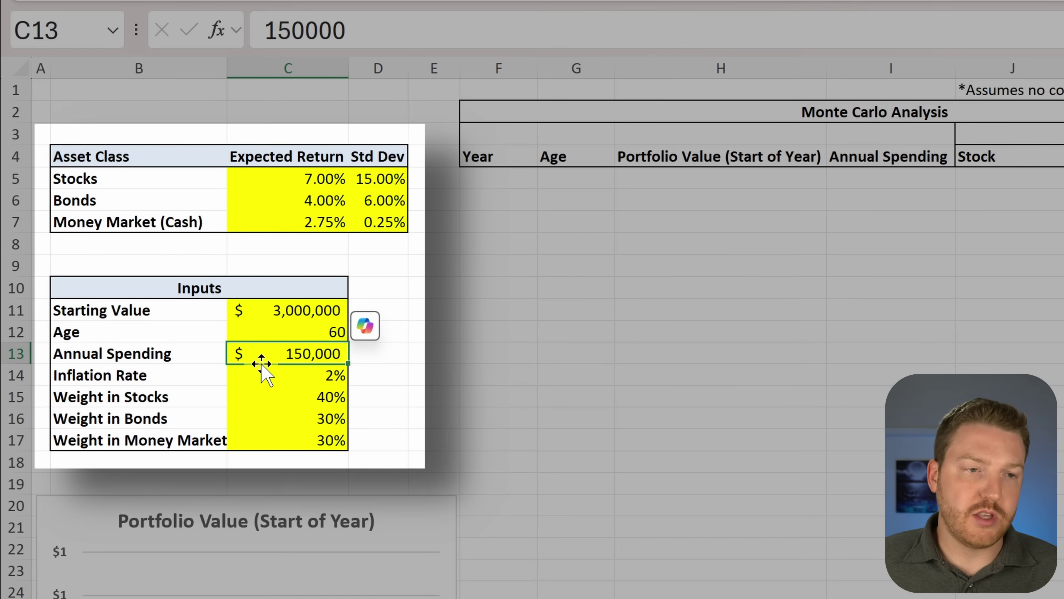
{"action": "left_click", "coordinate": [159, 373]}
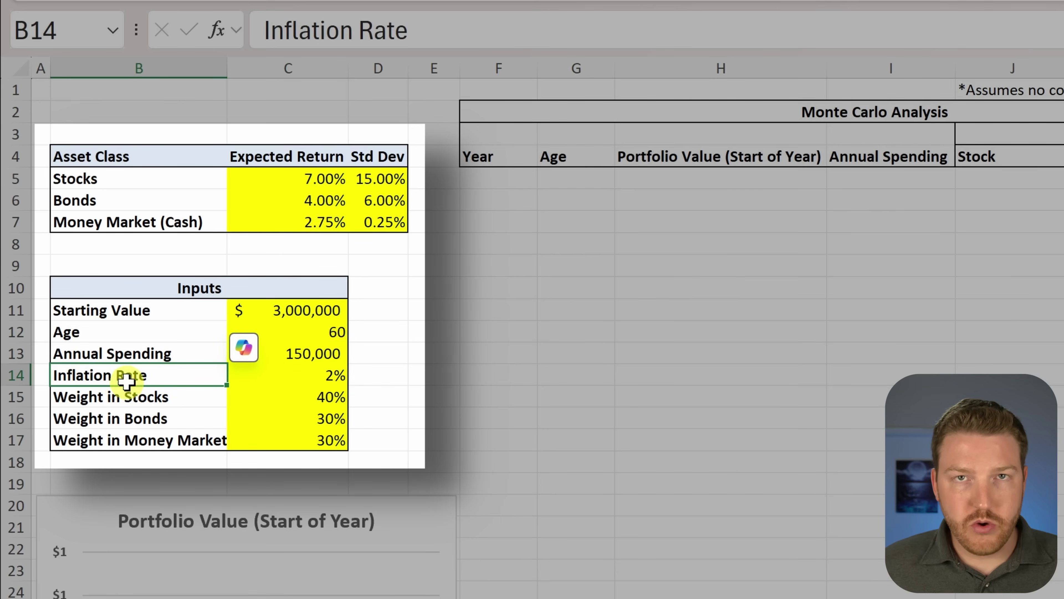
{"action": "left_click", "coordinate": [292, 373]}
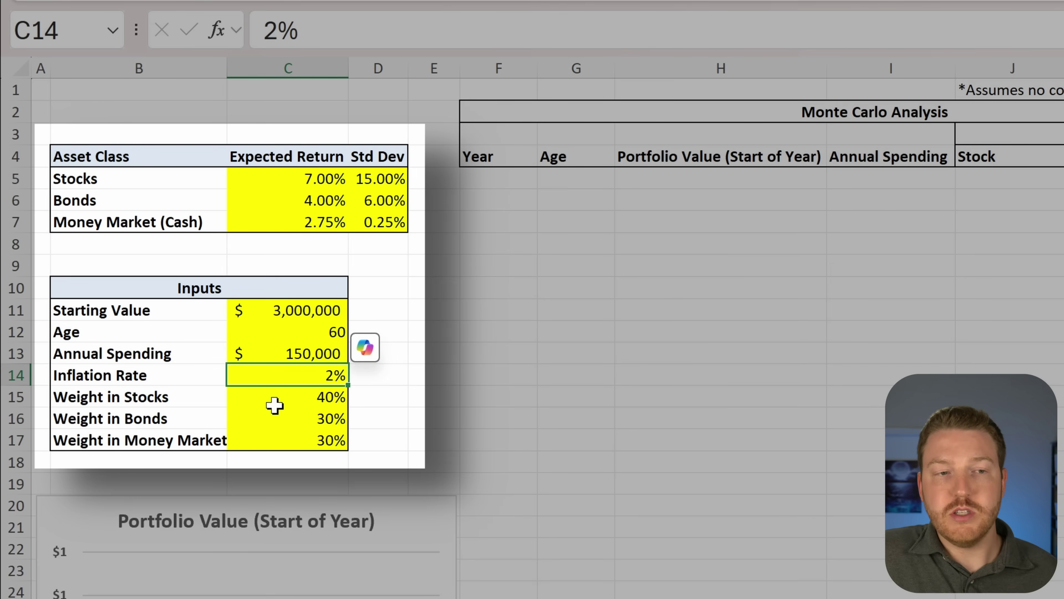
{"action": "left_click_drag", "start_coordinate": [167, 398], "coordinate": [173, 441]}
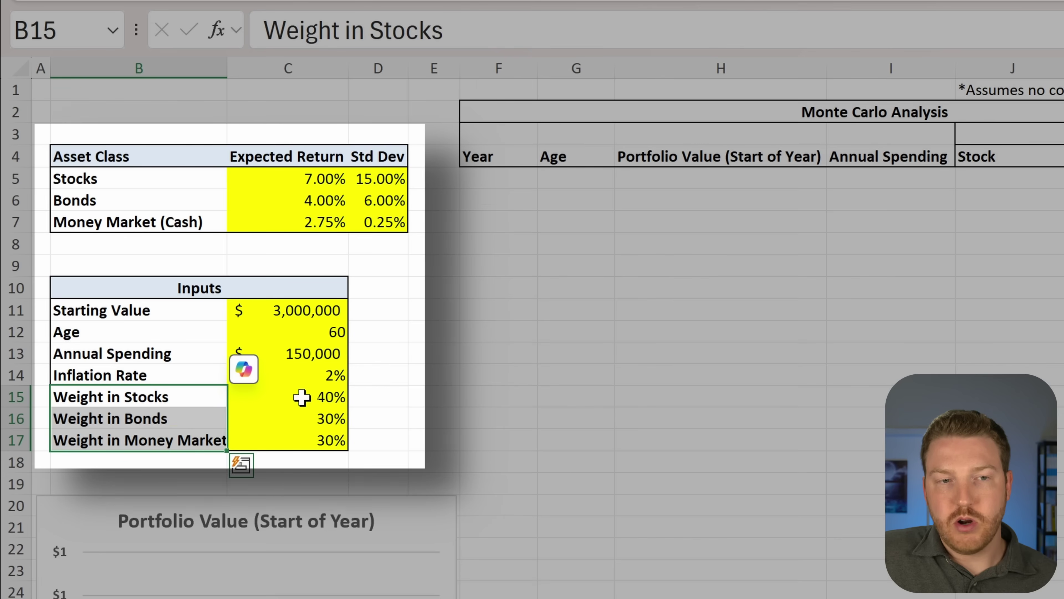
{"action": "left_click", "coordinate": [285, 396]}
{"action": "left_click", "coordinate": [317, 425]}
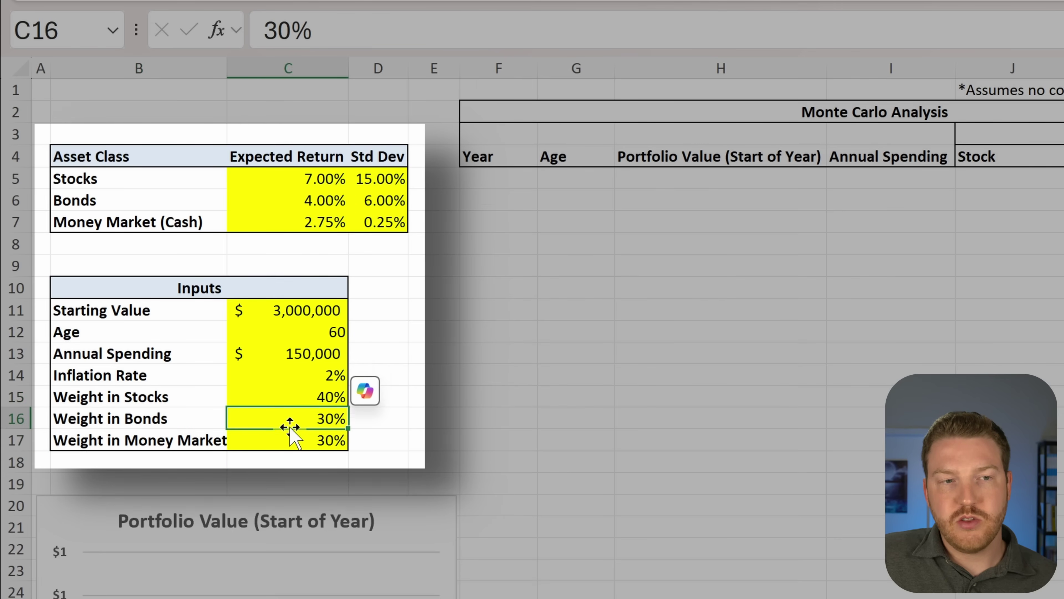
{"action": "left_click", "coordinate": [314, 438]}
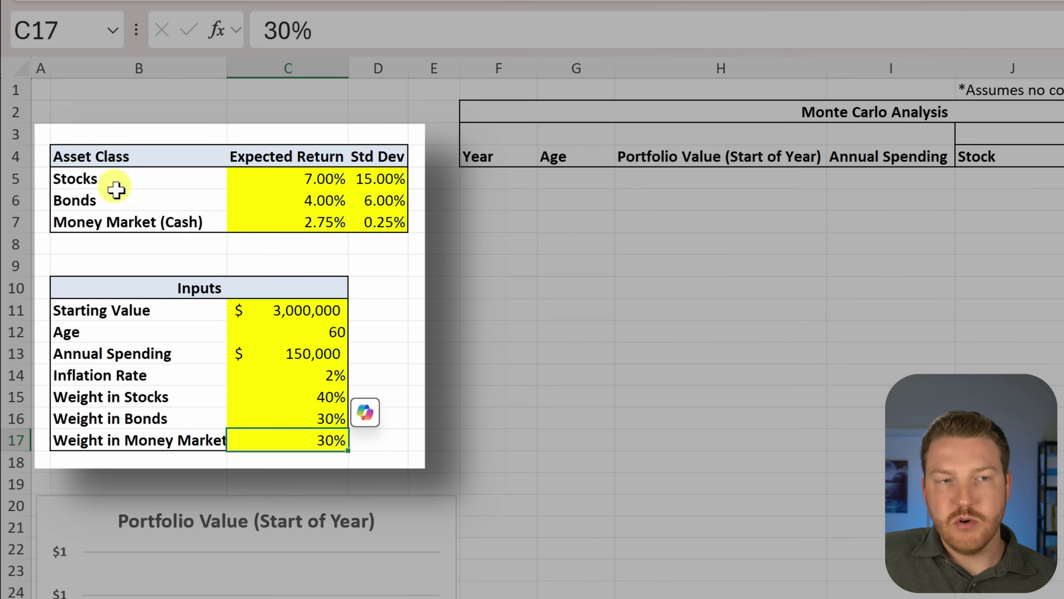
{"action": "left_click_drag", "start_coordinate": [287, 402], "coordinate": [296, 444]}
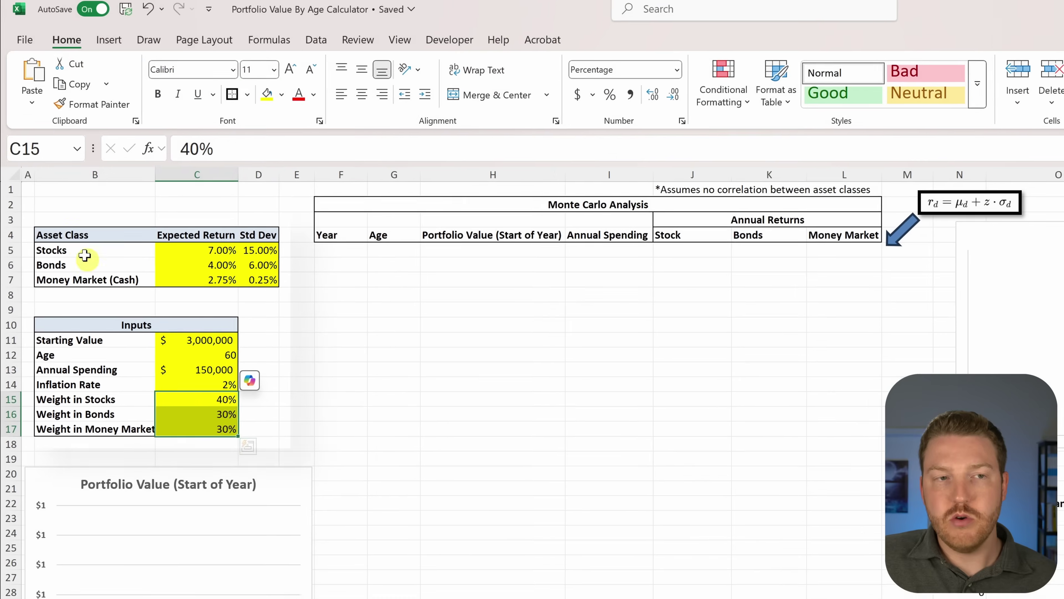
{"action": "left_click_drag", "start_coordinate": [84, 156], "coordinate": [84, 200]}
{"action": "left_click_drag", "start_coordinate": [168, 296], "coordinate": [247, 438]}
{"action": "left_click", "coordinate": [361, 374]}
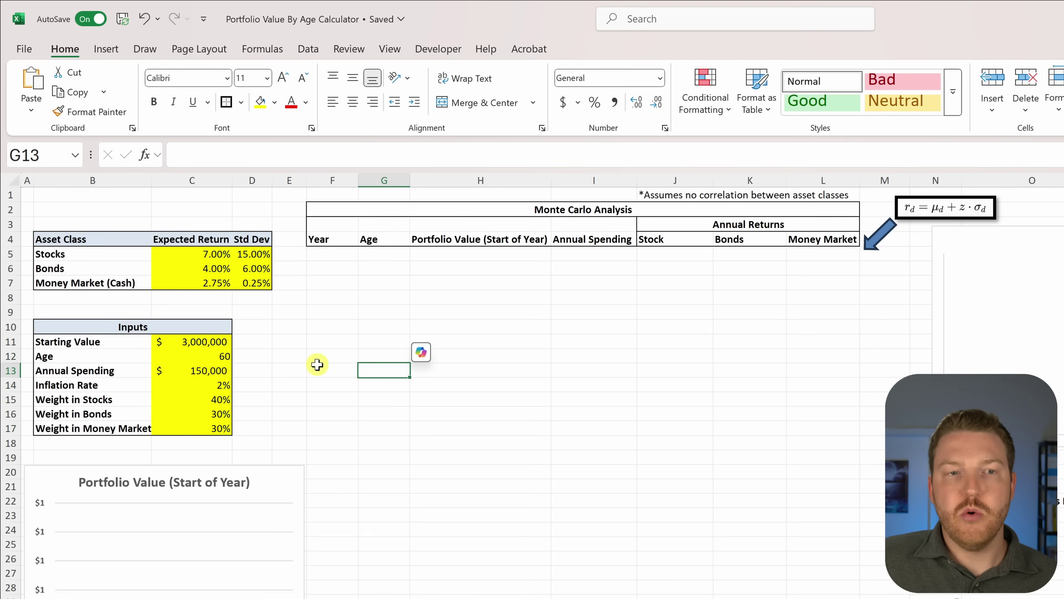
- Highlight the Monte Carlo header block and the Year, Age and Portfolio Value columns
{"action": "left_click", "coordinate": [504, 317]}
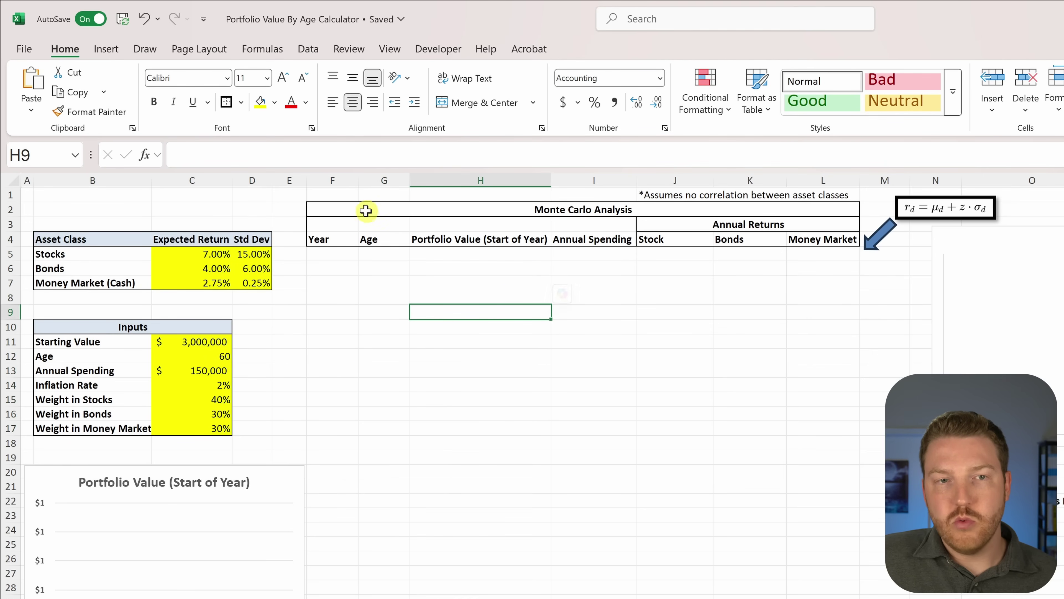
{"action": "left_click_drag", "start_coordinate": [332, 205], "coordinate": [753, 245]}
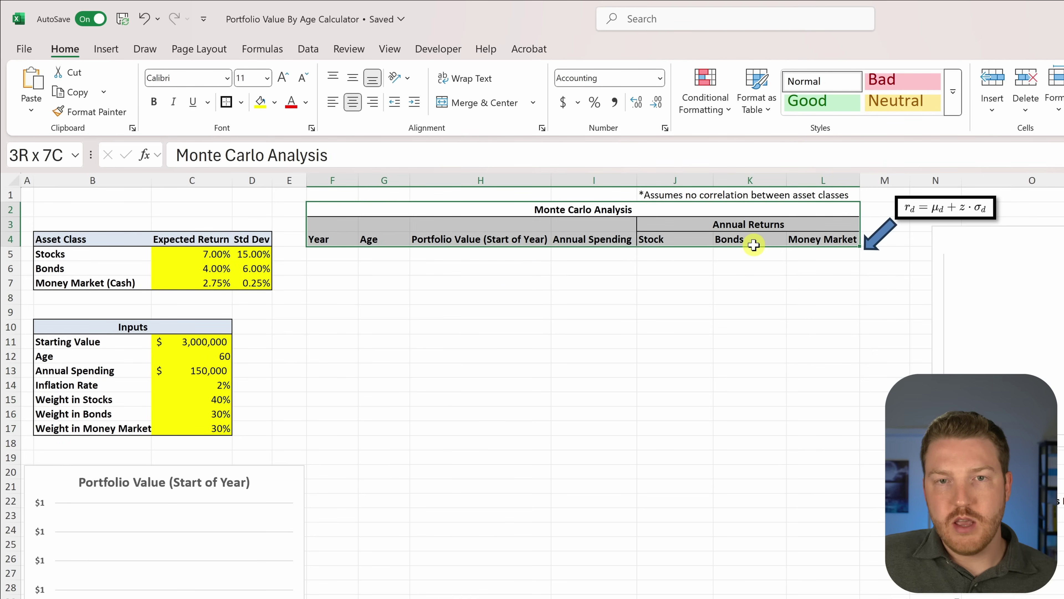
{"action": "left_click", "coordinate": [734, 268]}
{"action": "left_click_drag", "start_coordinate": [330, 243], "coordinate": [348, 358]}
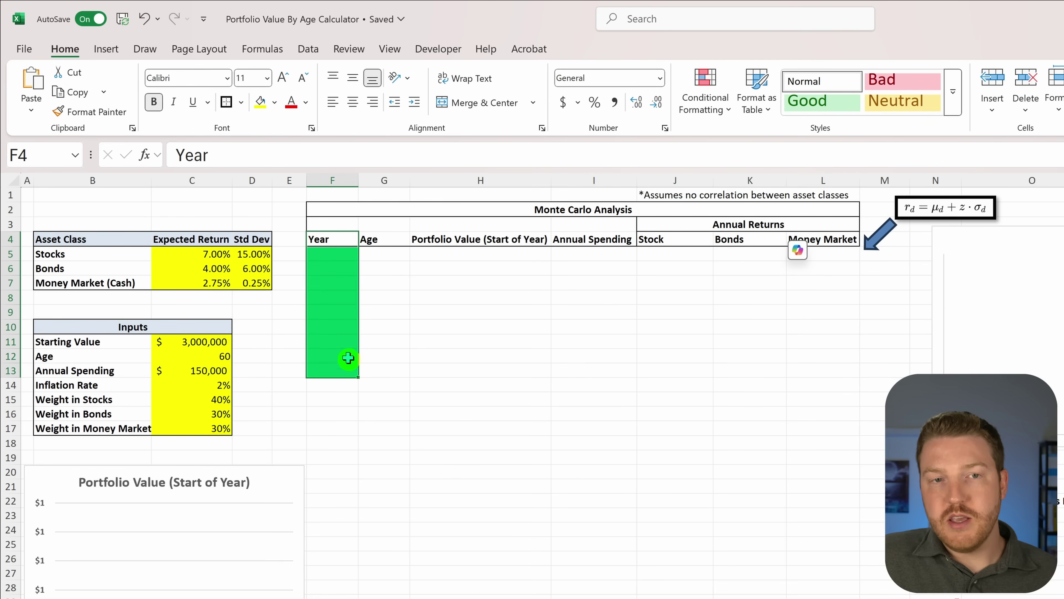
{"action": "left_click", "coordinate": [369, 242]}
{"action": "left_click_drag", "start_coordinate": [372, 253], "coordinate": [384, 298]}
{"action": "left_click_drag", "start_coordinate": [438, 239], "coordinate": [461, 354]}
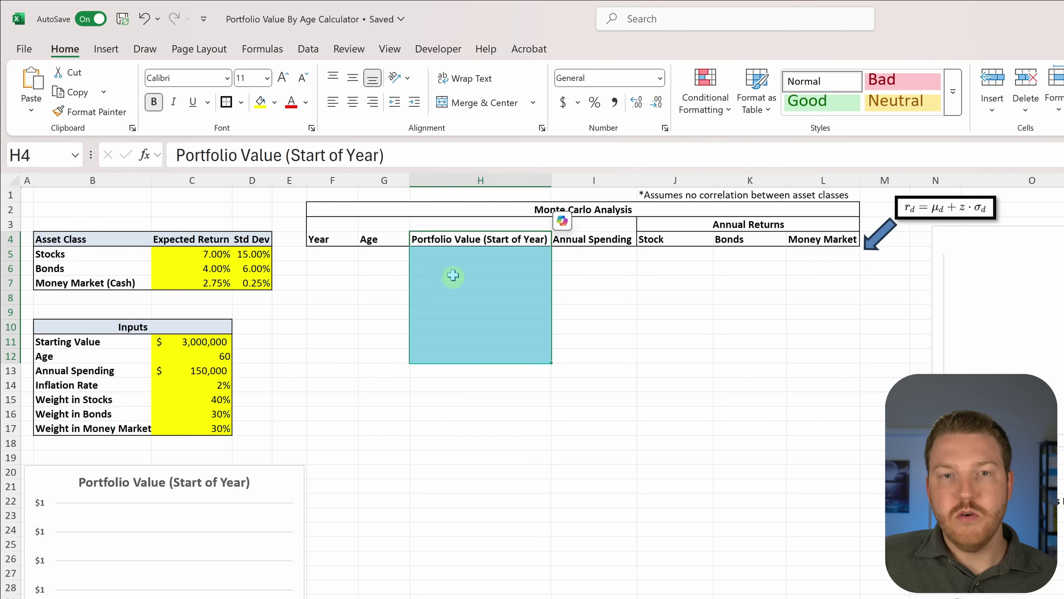
{"action": "left_click", "coordinate": [454, 256]}
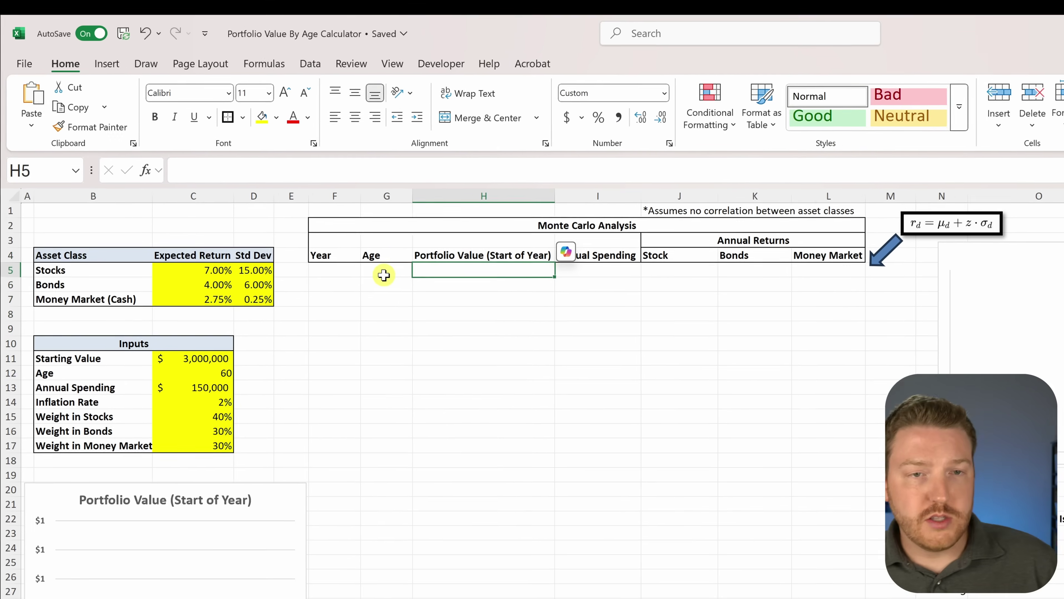
- Link the first Age cell G5 to the input age with =C12, showing 60
{"action": "key", "text": "Left"}
{"action": "type", "text": "="}
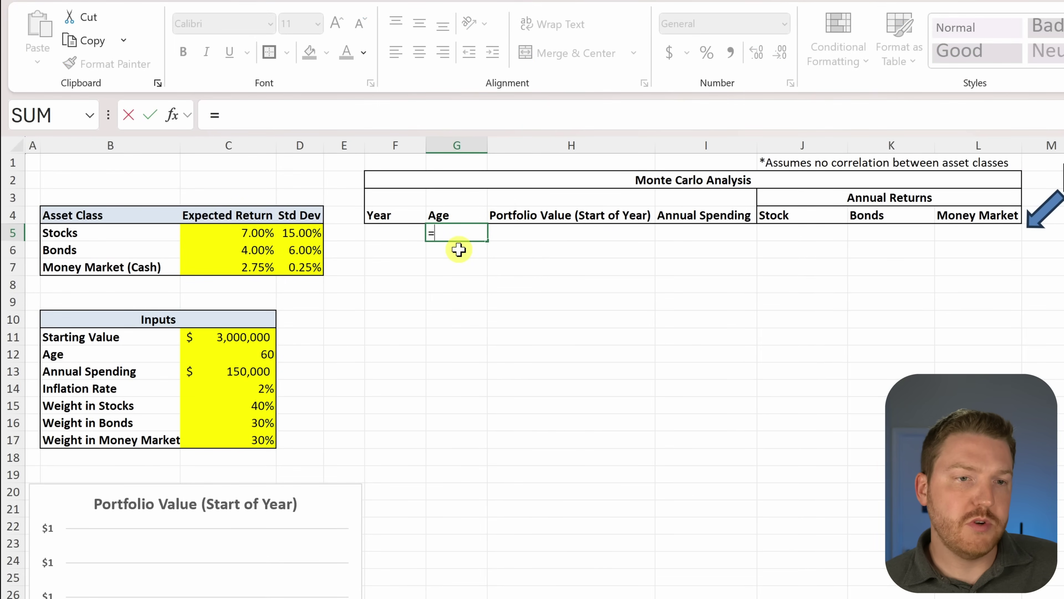
{"action": "key", "text": "Left"}
{"action": "key", "text": "Left"}
{"action": "key", "text": "Down"}
{"action": "key", "text": "Down"}
{"action": "key", "text": "Left"}
{"action": "key", "text": "Left"}
{"action": "key", "text": "Down"}
{"action": "key", "text": "Down"}
{"action": "key", "text": "Down"}
{"action": "key", "text": "Down"}
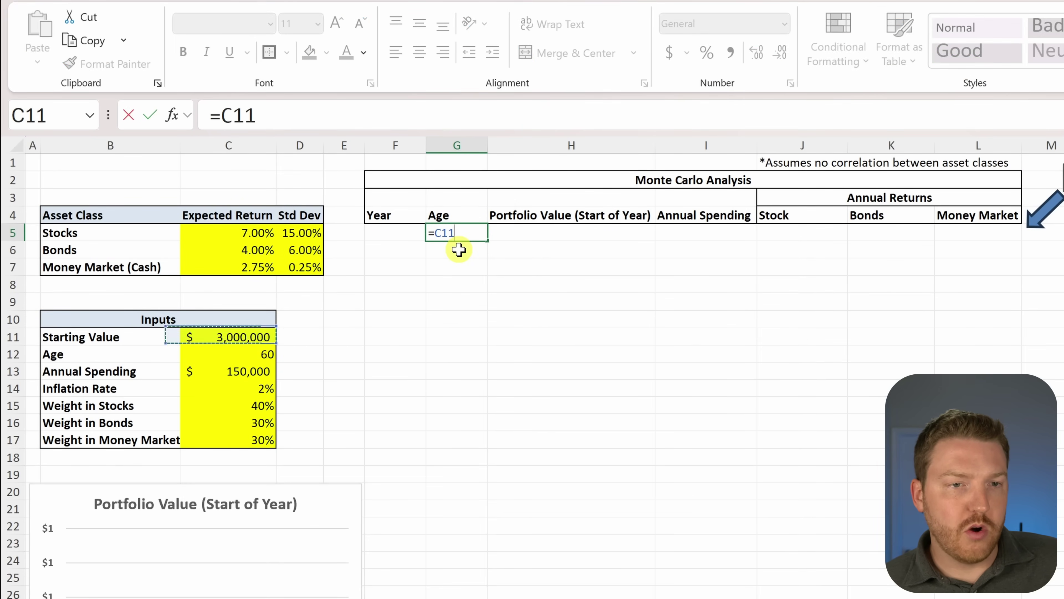
{"action": "key", "text": "Down"}
{"action": "key", "text": "Return"}
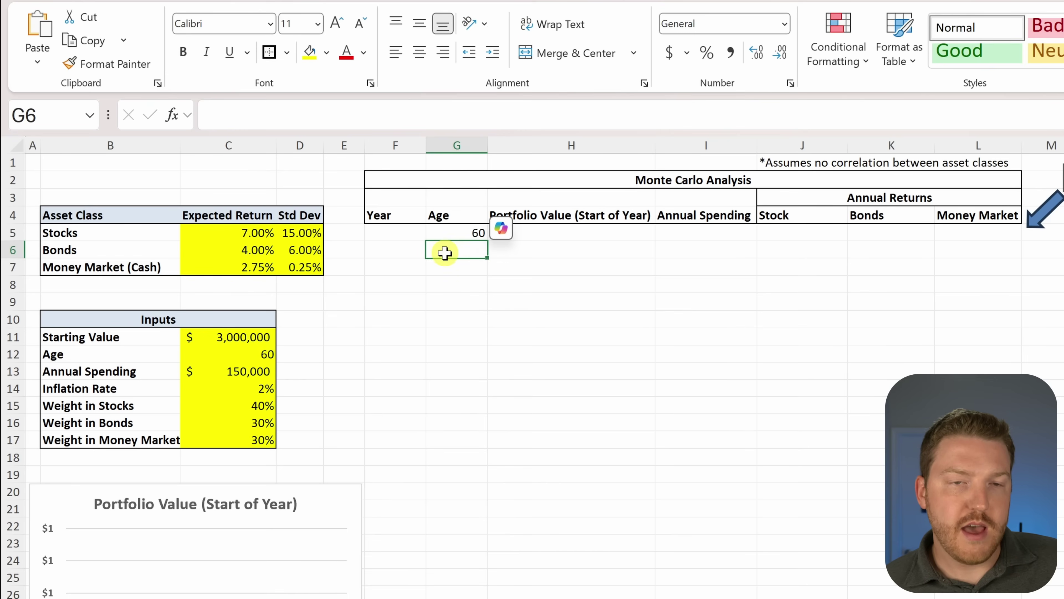
{"action": "left_click", "coordinate": [465, 231]}
- Enter =YEAR(TODAY()) in F5 so the first year shows 2025
{"action": "left_click", "coordinate": [387, 232]}
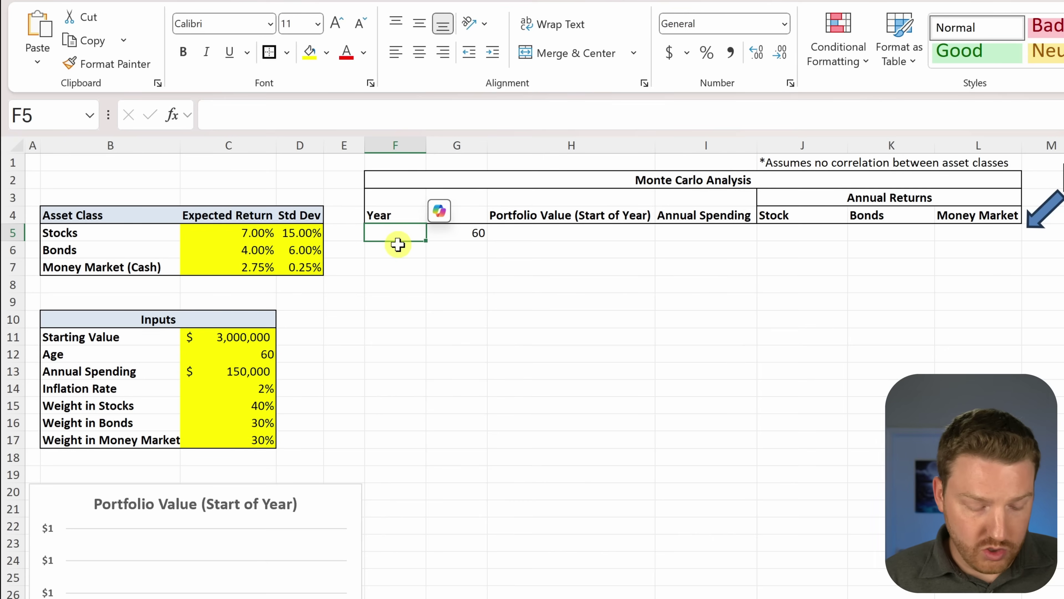
{"action": "type", "text": "2025"}
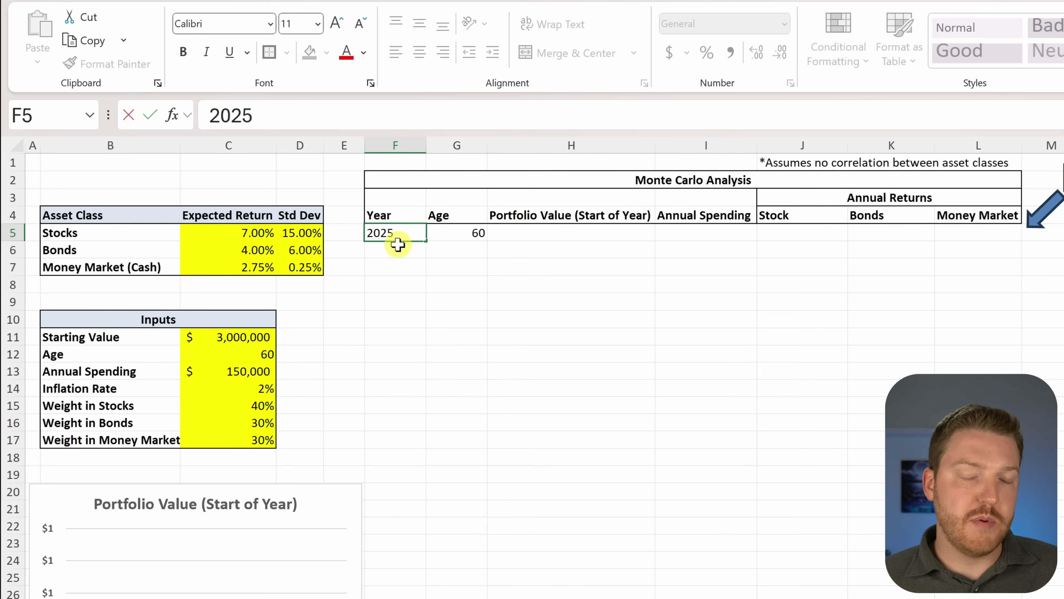
{"action": "type", "text": "="}
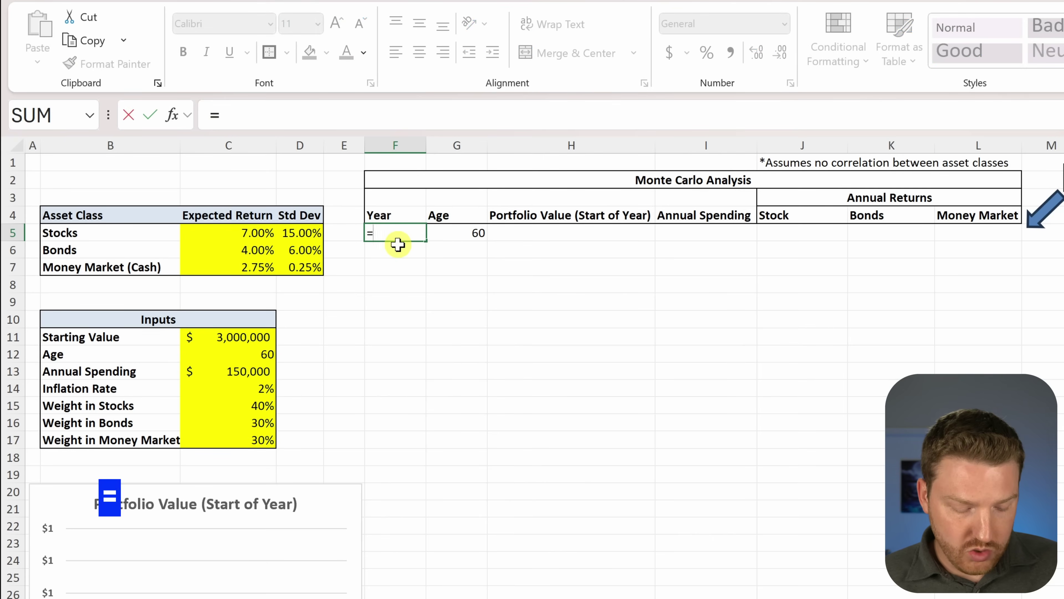
{"action": "type", "text": "year(todat"}
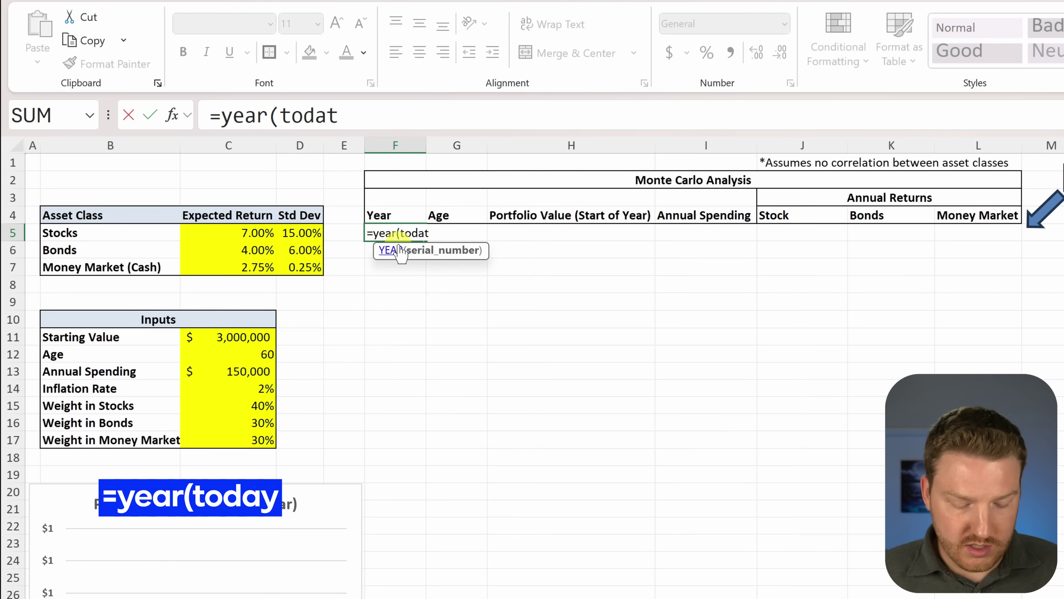
{"action": "key", "text": "BackSpace"}
{"action": "type", "text": "y"}
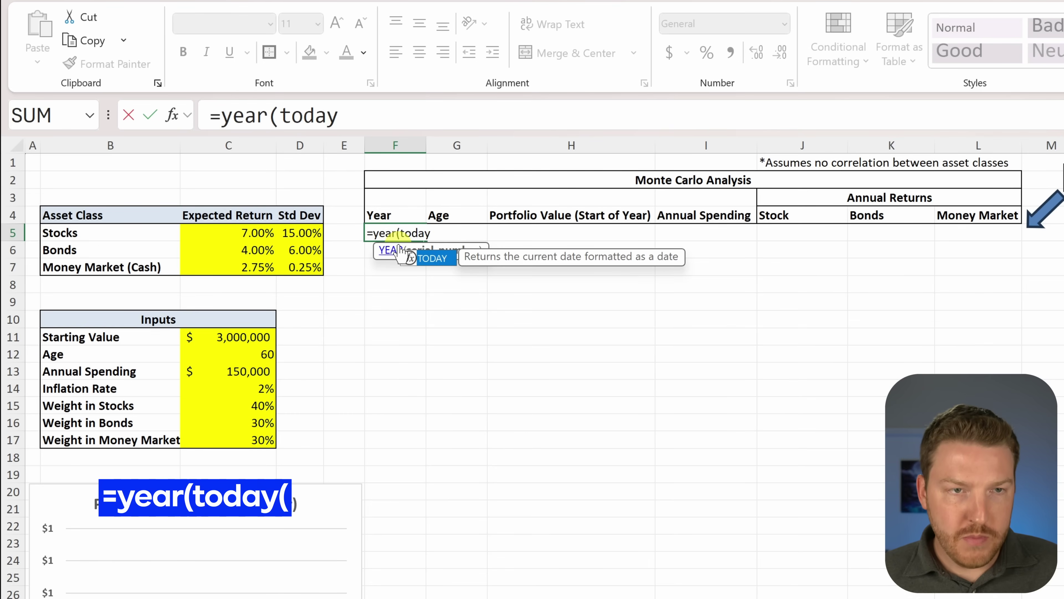
{"action": "type", "text": "())"}
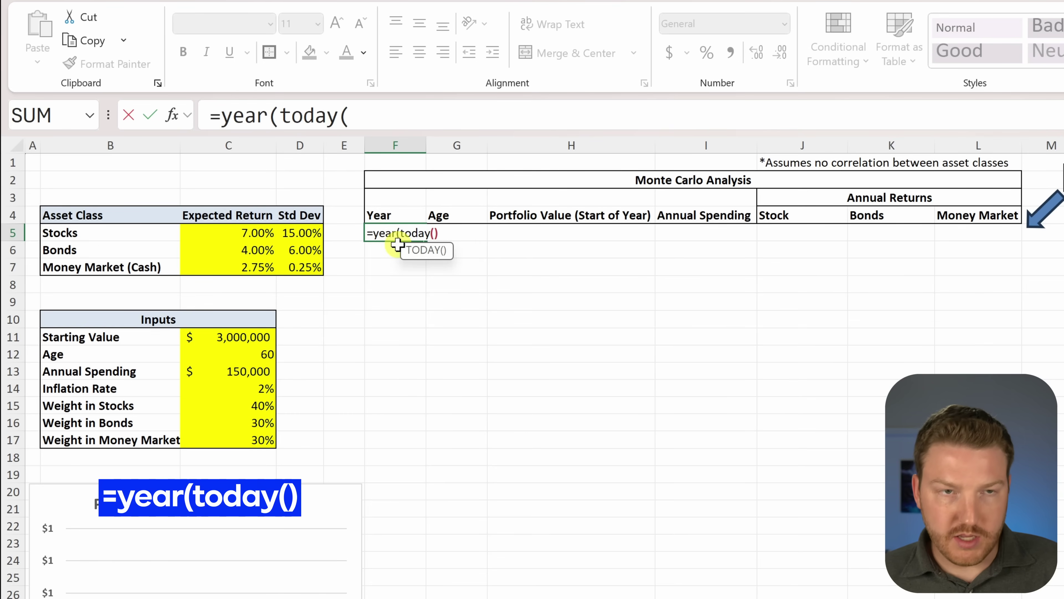
{"action": "key", "text": "Return"}
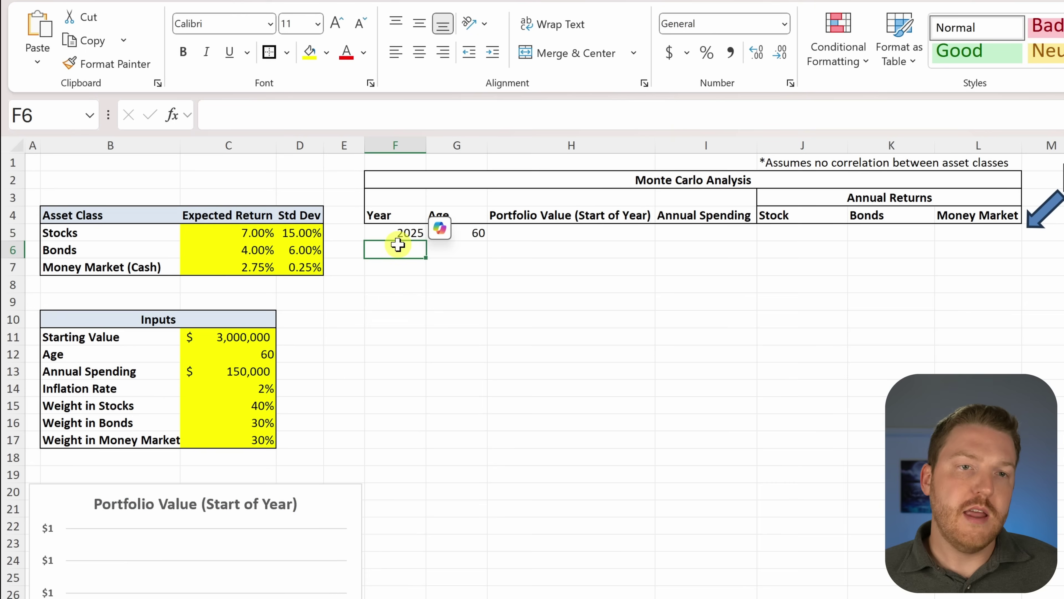
{"action": "left_click", "coordinate": [414, 233]}
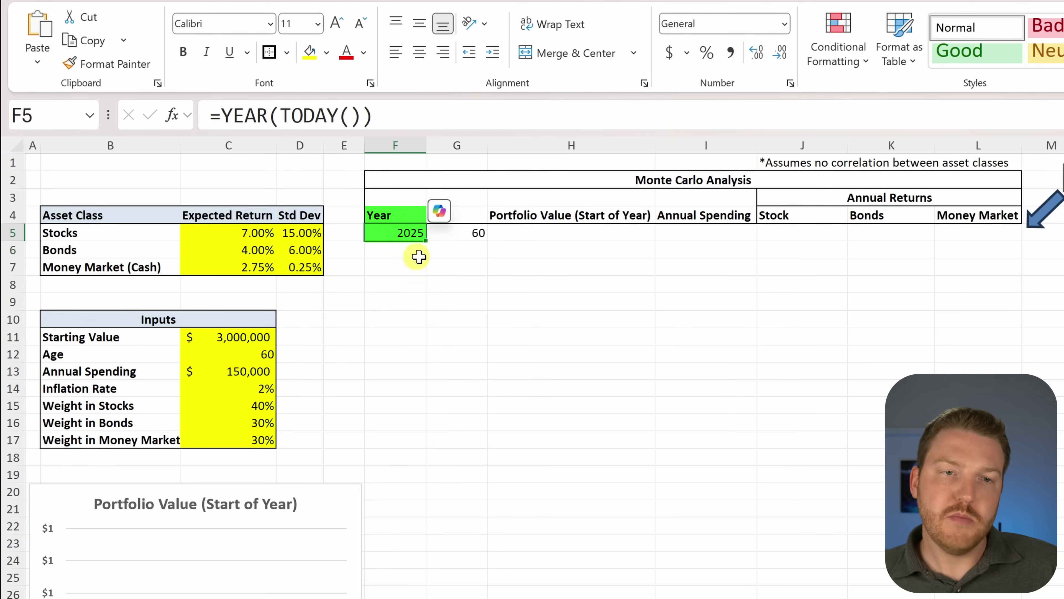
- Add the second row with =F5+1 for year 2026 and =G5+1 for age 61
{"action": "left_click", "coordinate": [546, 230]}
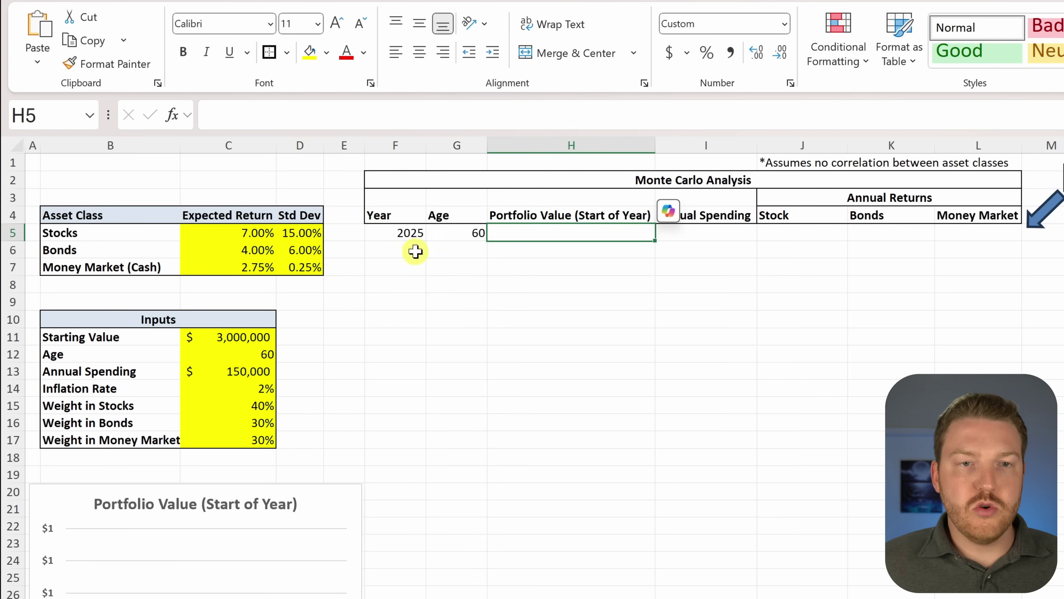
{"action": "left_click", "coordinate": [431, 251]}
{"action": "left_click", "coordinate": [410, 252]}
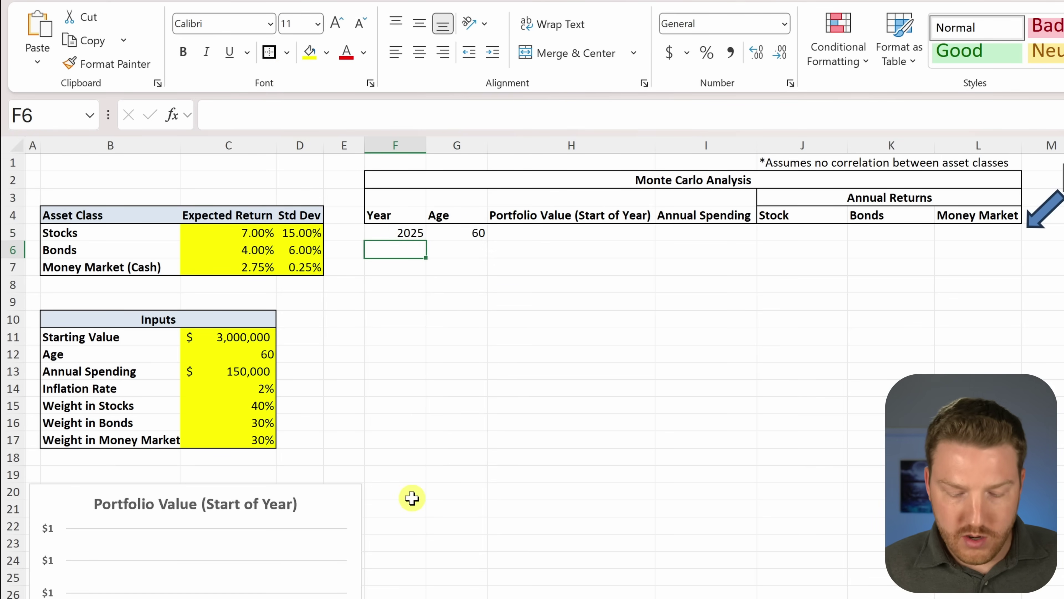
{"action": "type", "text": "="}
{"action": "key", "text": "Up"}
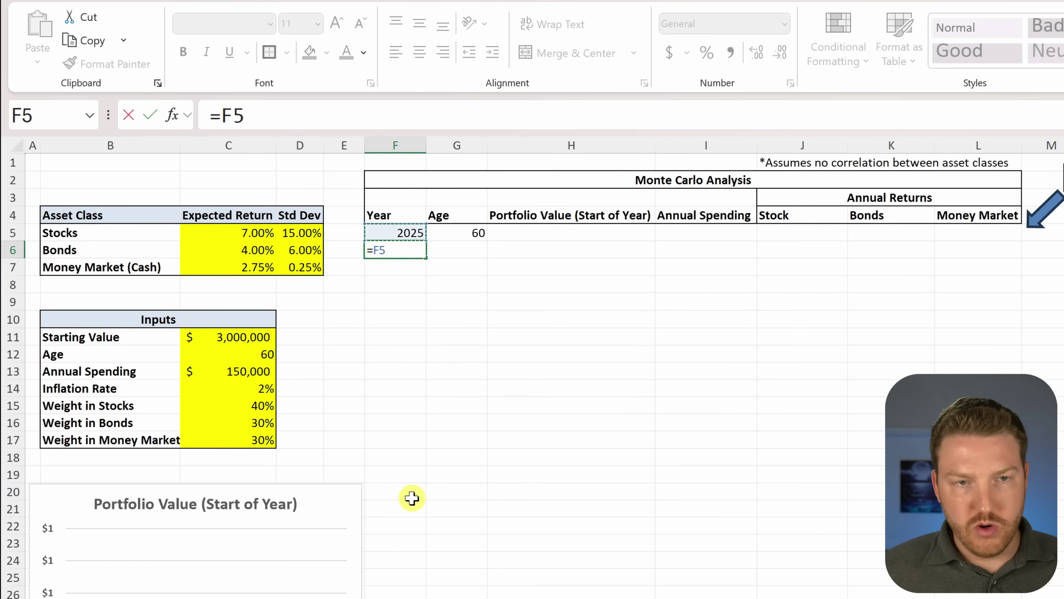
{"action": "type", "text": "+1"}
{"action": "key", "text": "Return"}
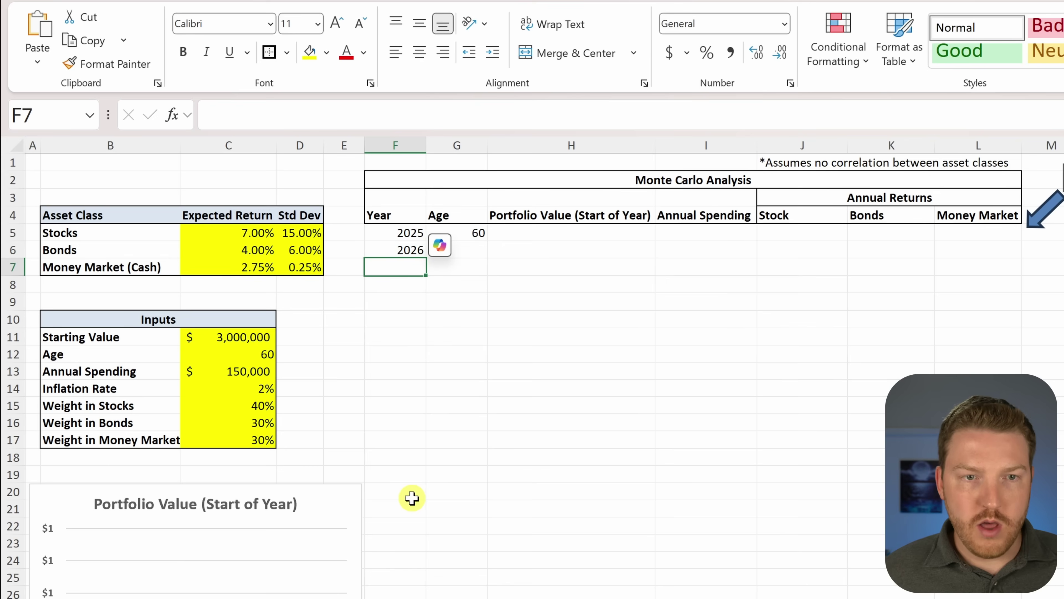
{"action": "left_click", "coordinate": [478, 250]}
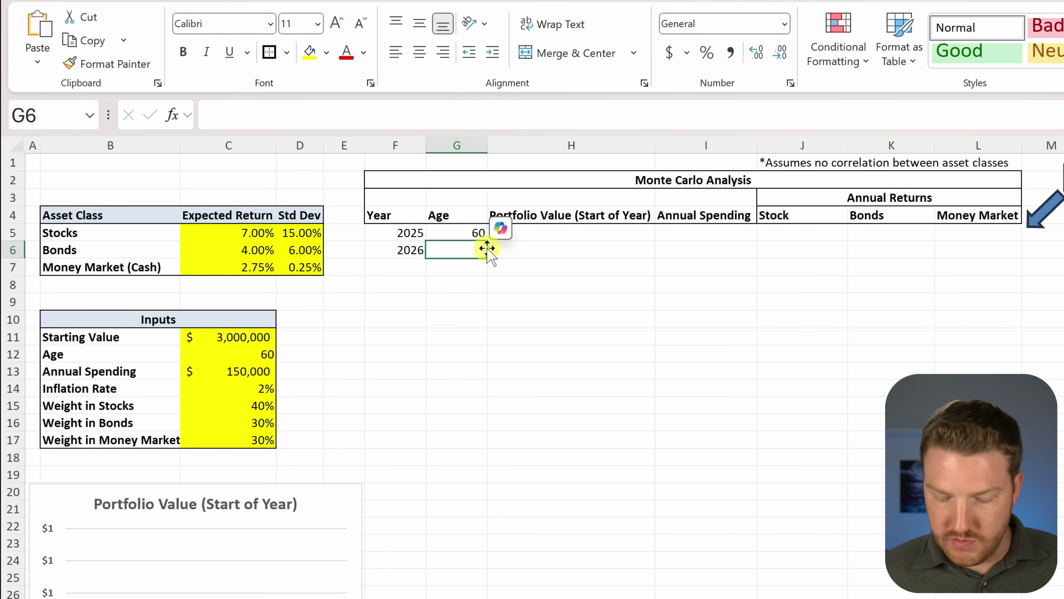
{"action": "type", "text": "="}
{"action": "key", "text": "Up"}
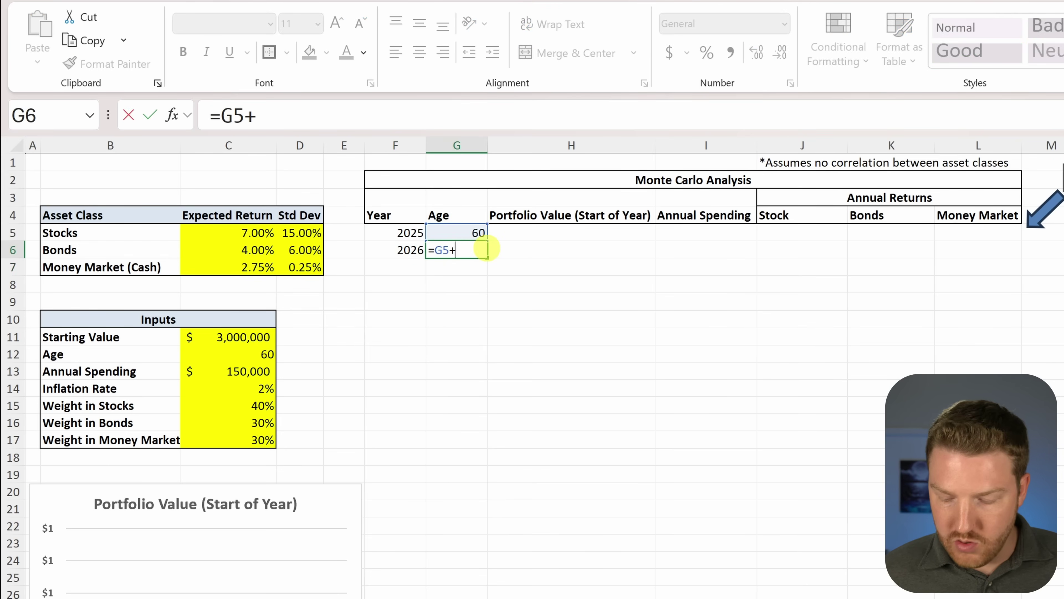
{"action": "type", "text": "+1"}
{"action": "key", "text": "Return"}
- Fill the F6:G6 year and age formulas down to row 75, reaching 2095 and age 130
{"action": "left_click_drag", "start_coordinate": [408, 250], "coordinate": [478, 252]}
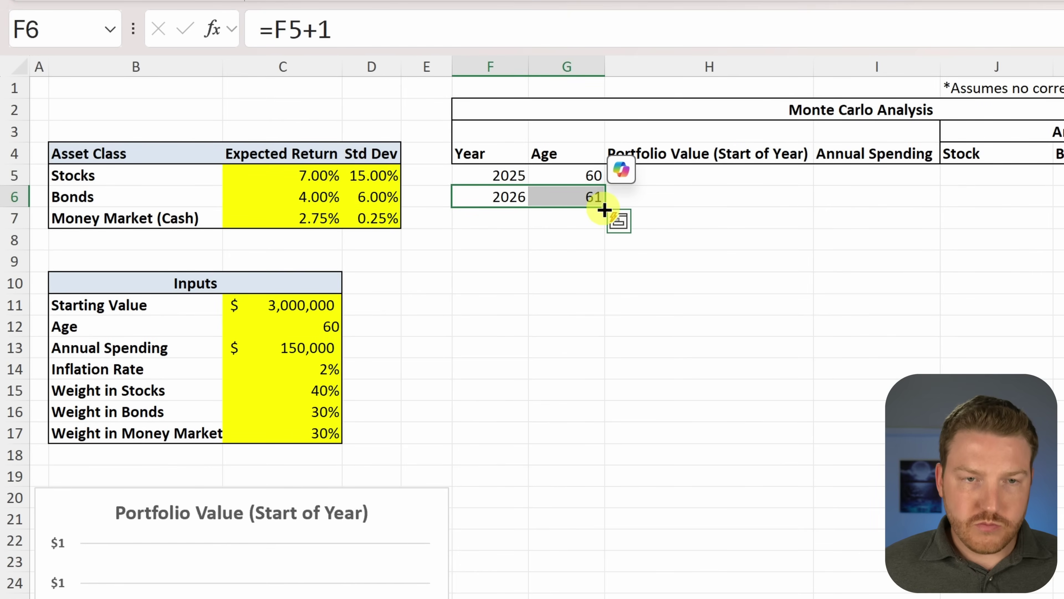
{"action": "left_click_drag", "start_coordinate": [604, 209], "coordinate": [489, 571]}
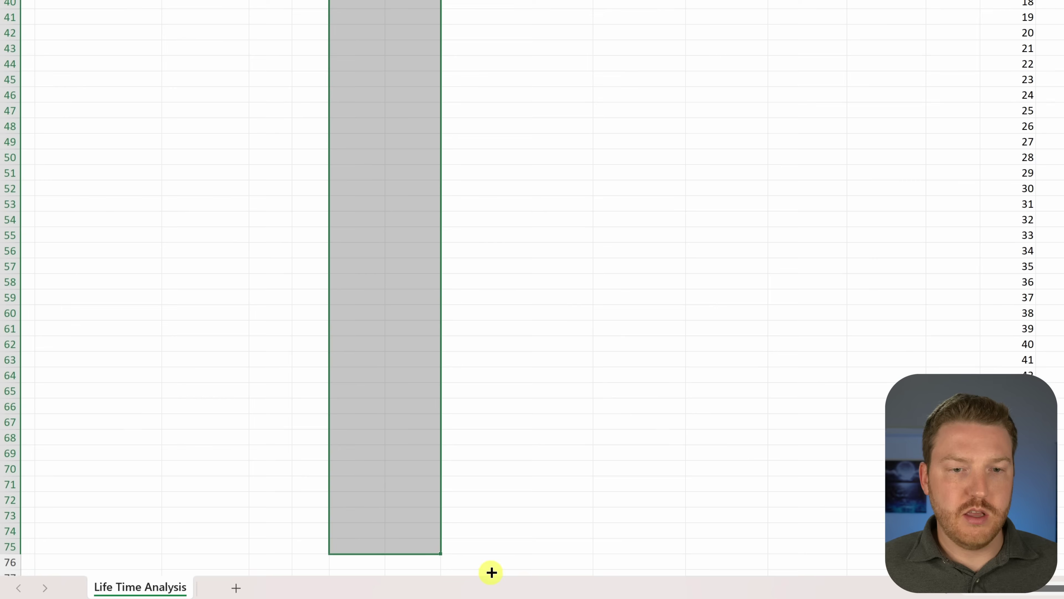
{"action": "scroll", "coordinate": [461, 386], "scroll_direction": "down", "scroll_amount": 1}
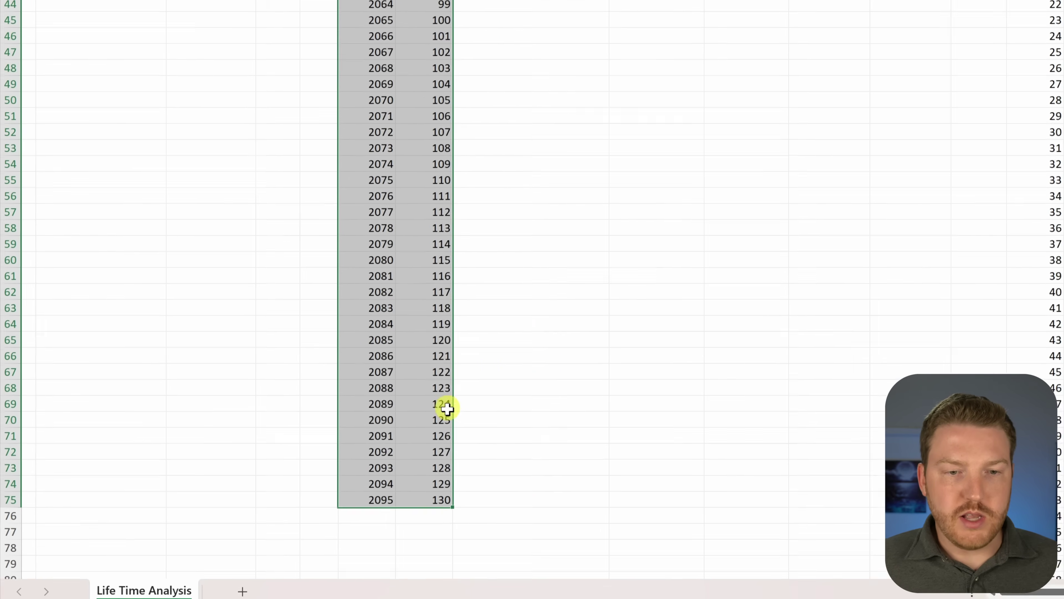
{"action": "left_click_drag", "start_coordinate": [373, 495], "coordinate": [423, 496]}
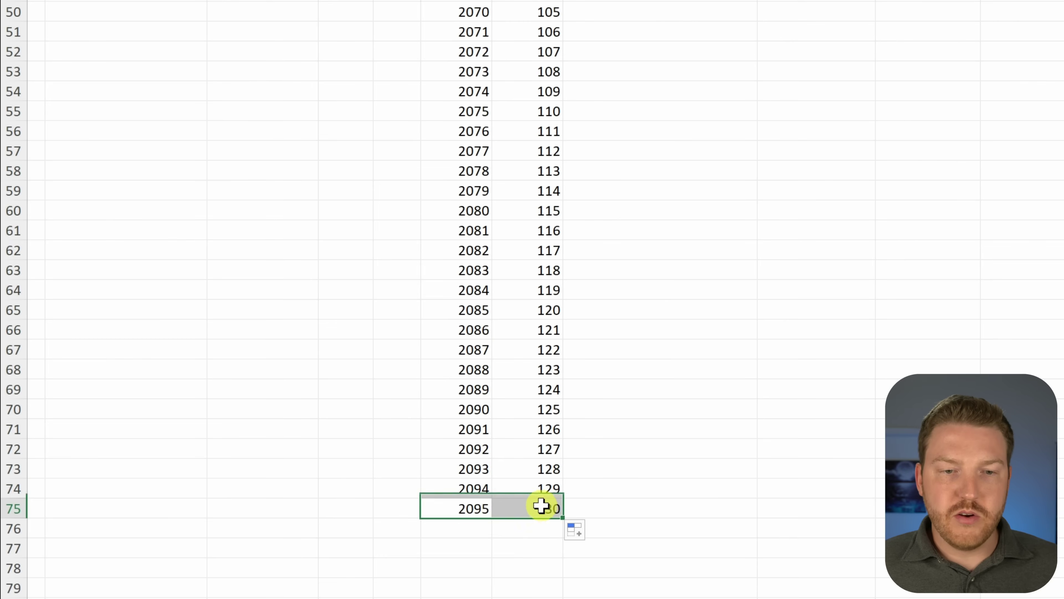
{"action": "left_click_drag", "start_coordinate": [540, 505], "coordinate": [542, 503]}
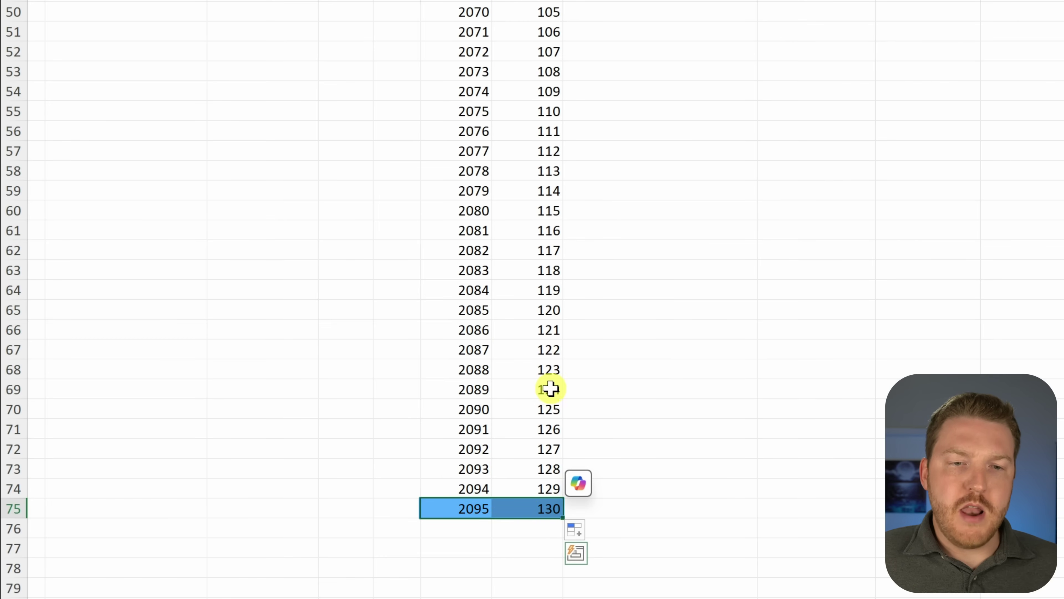
{"action": "left_click", "coordinate": [551, 370]}
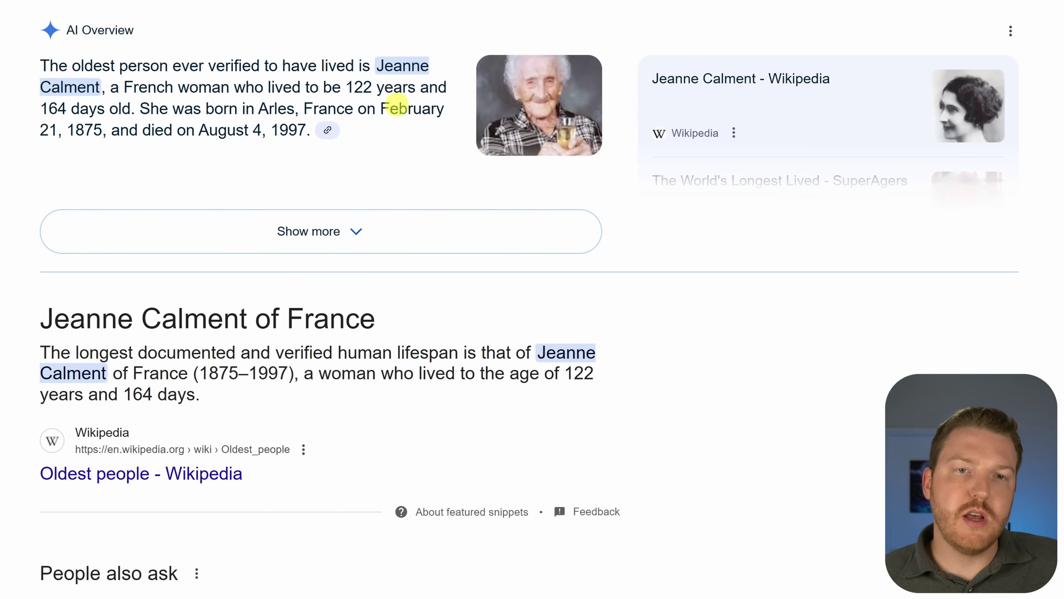
- Note the 122-year record lifespan in Google's AI Overview for the oldest person ever
{"action": "double_click", "coordinate": [348, 87]}
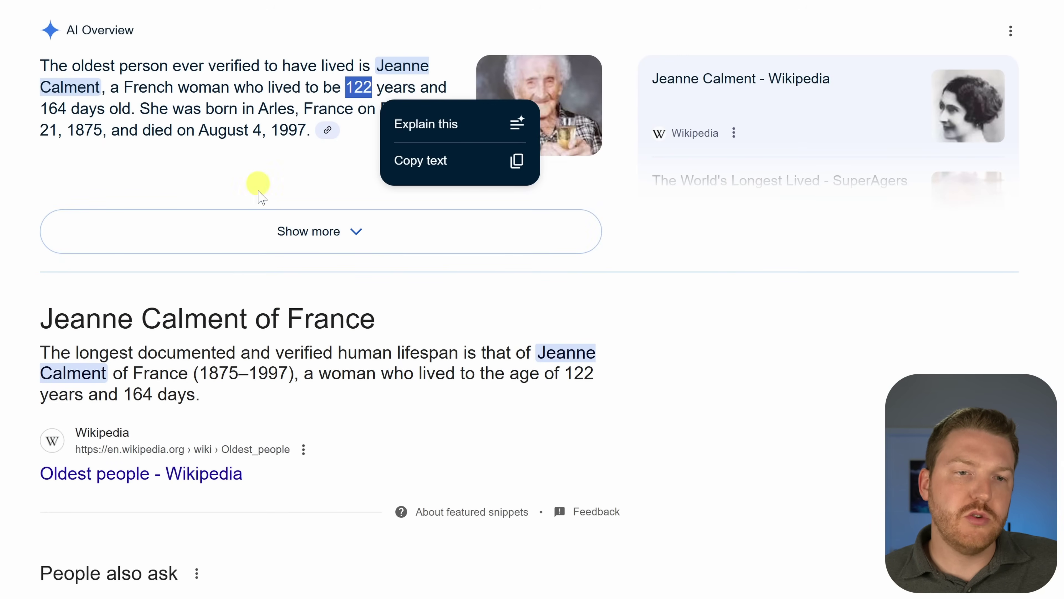
{"action": "left_click", "coordinate": [181, 230]}
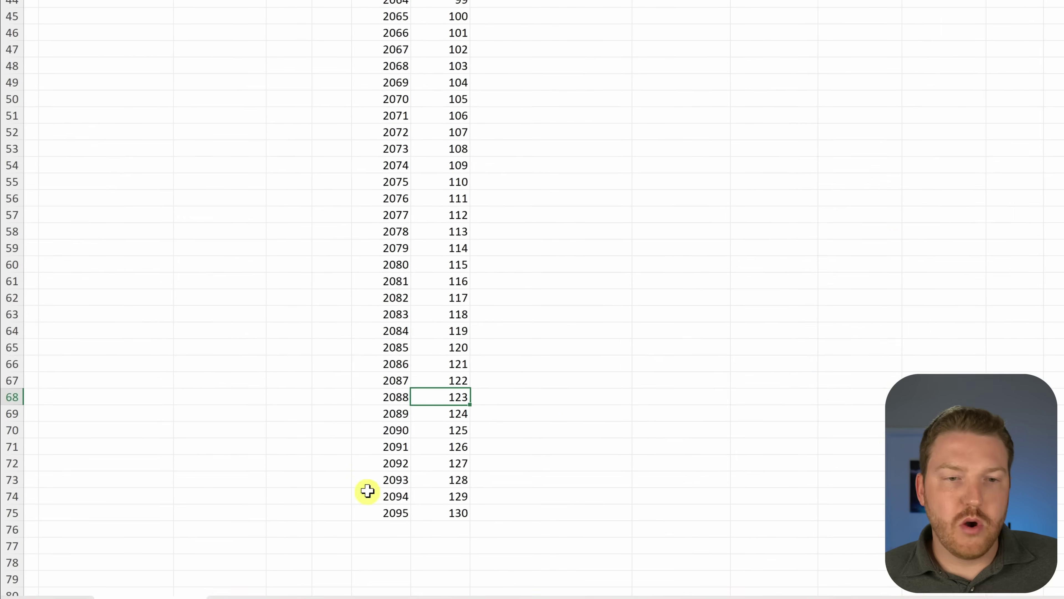
- Clear the Year and Age entries after 2087 so the table ends at age 122
{"action": "left_click_drag", "start_coordinate": [489, 390], "coordinate": [561, 520]}
{"action": "key", "text": "Delete"}
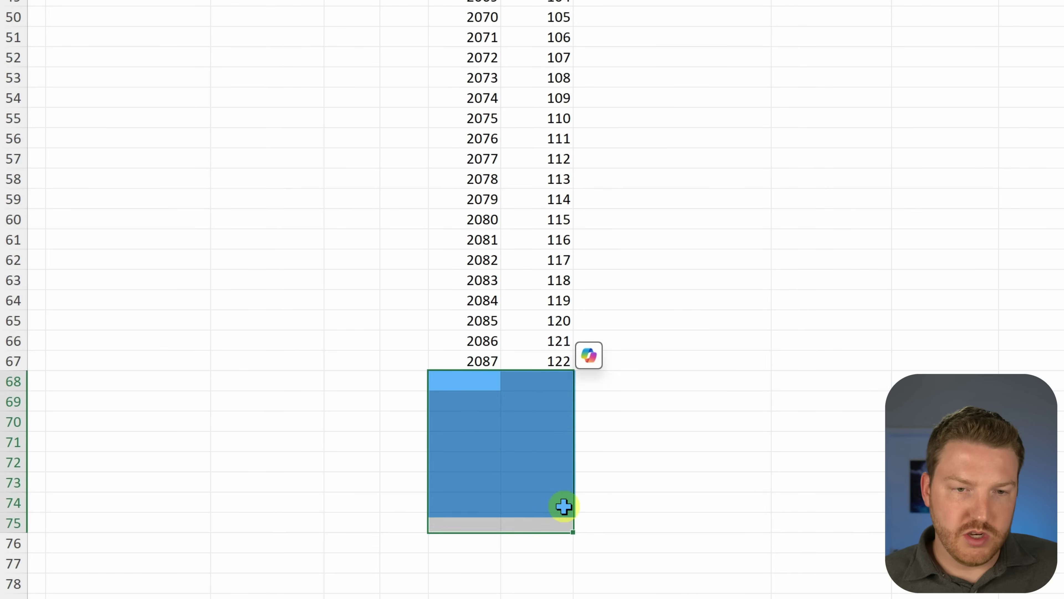
{"action": "left_click", "coordinate": [560, 440]}
{"action": "scroll", "coordinate": [539, 371], "scroll_direction": "up", "scroll_amount": 15}
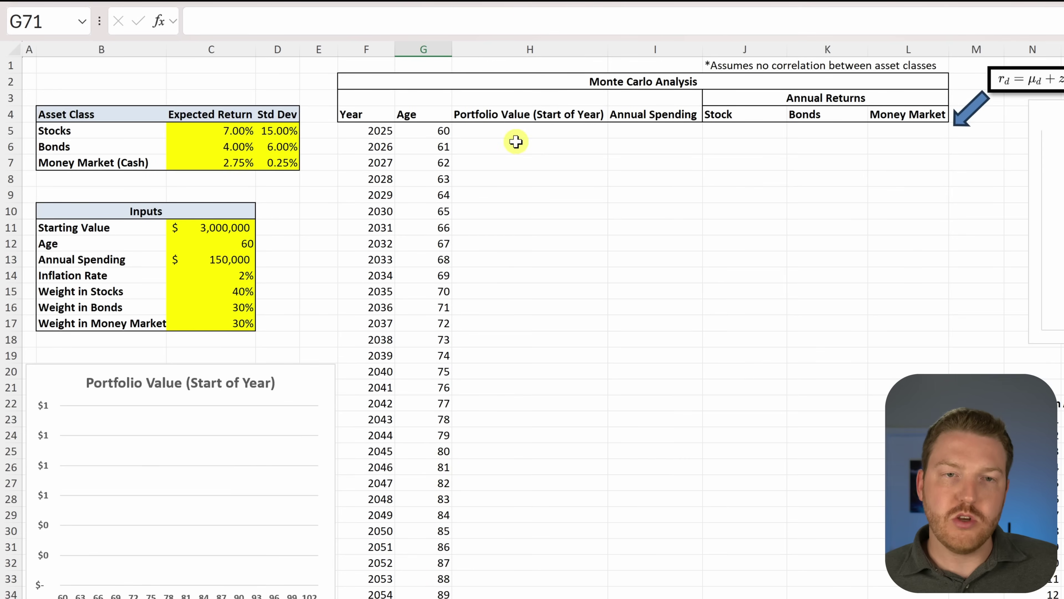
- Set the 2025 Portfolio Value H5 to =C11, showing the $3,000,000 starting value
{"action": "left_click", "coordinate": [516, 141]}
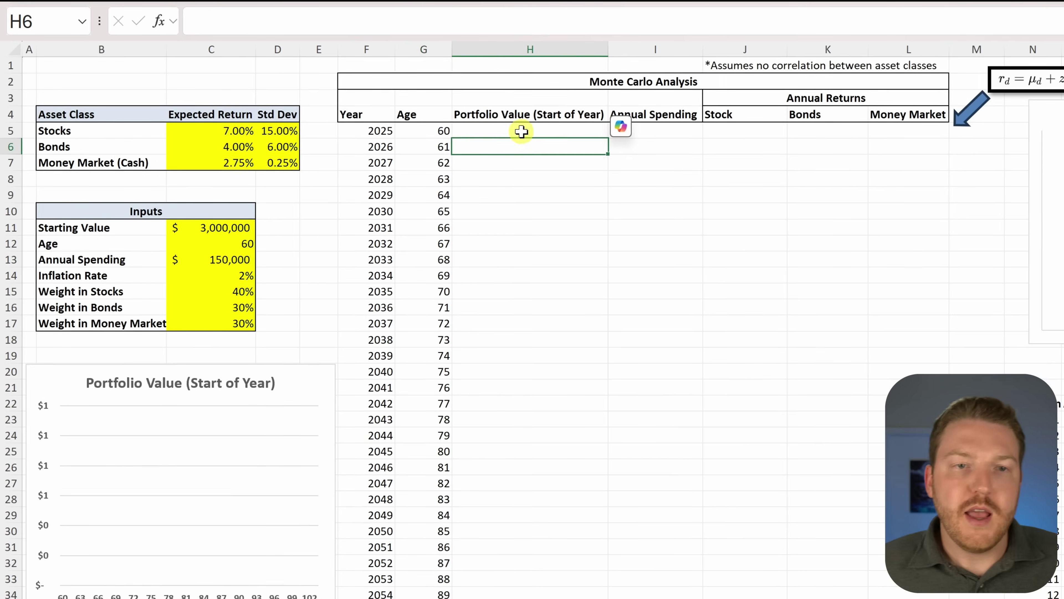
{"action": "left_click", "coordinate": [518, 131]}
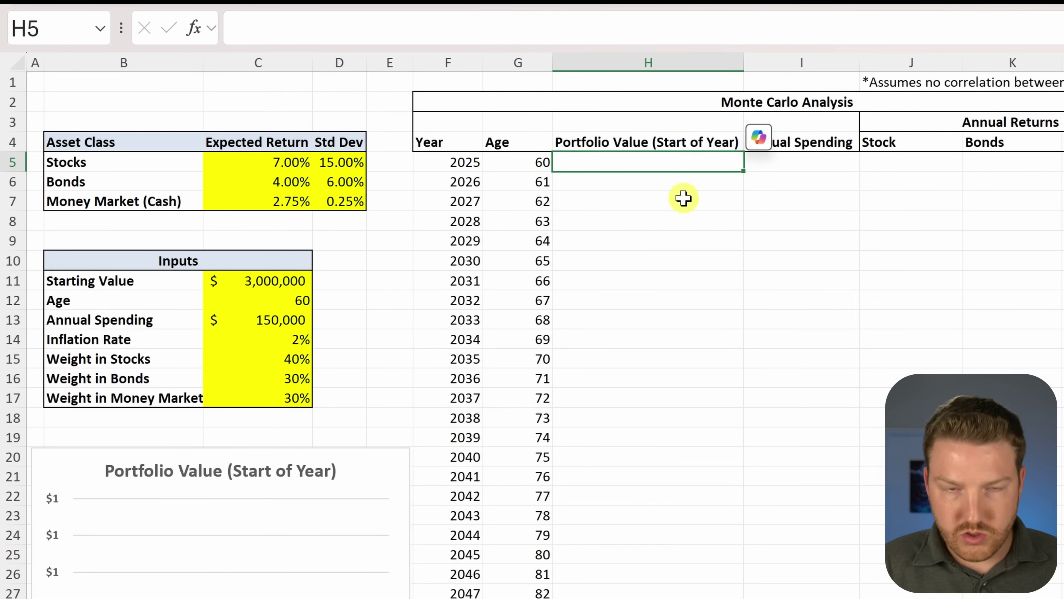
{"action": "type", "text": "="}
{"action": "key", "text": "Left"}
{"action": "key", "text": "Left"}
{"action": "key", "text": "Down"}
{"action": "key", "text": "Left"}
{"action": "key", "text": "Down"}
{"action": "key", "text": "Down"}
{"action": "key", "text": "Left"}
{"action": "key", "text": "Down"}
{"action": "key", "text": "Down"}
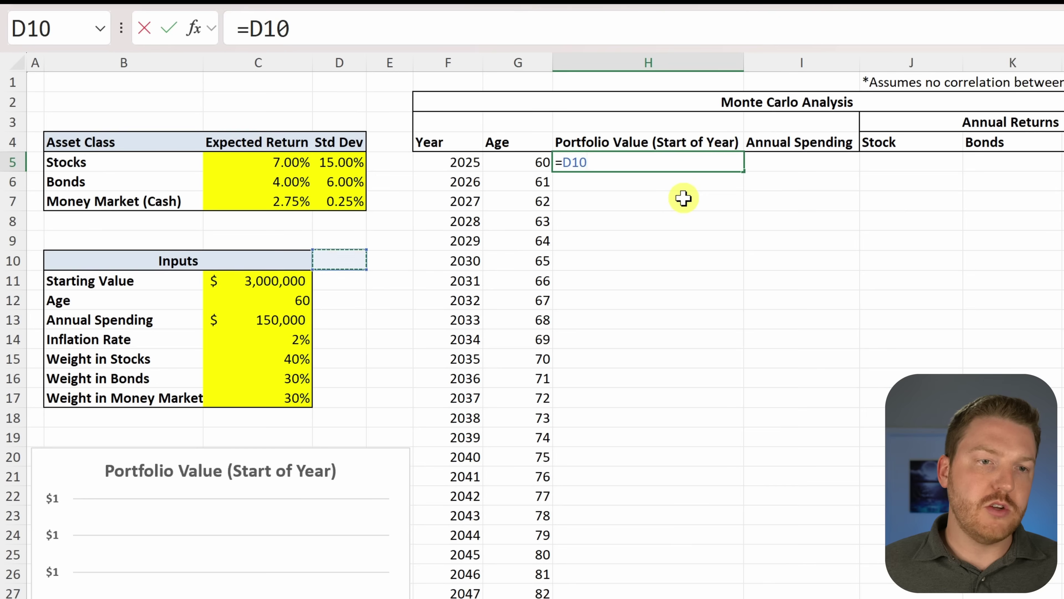
{"action": "key", "text": "Down"}
{"action": "key", "text": "Left"}
{"action": "key", "text": "Return"}
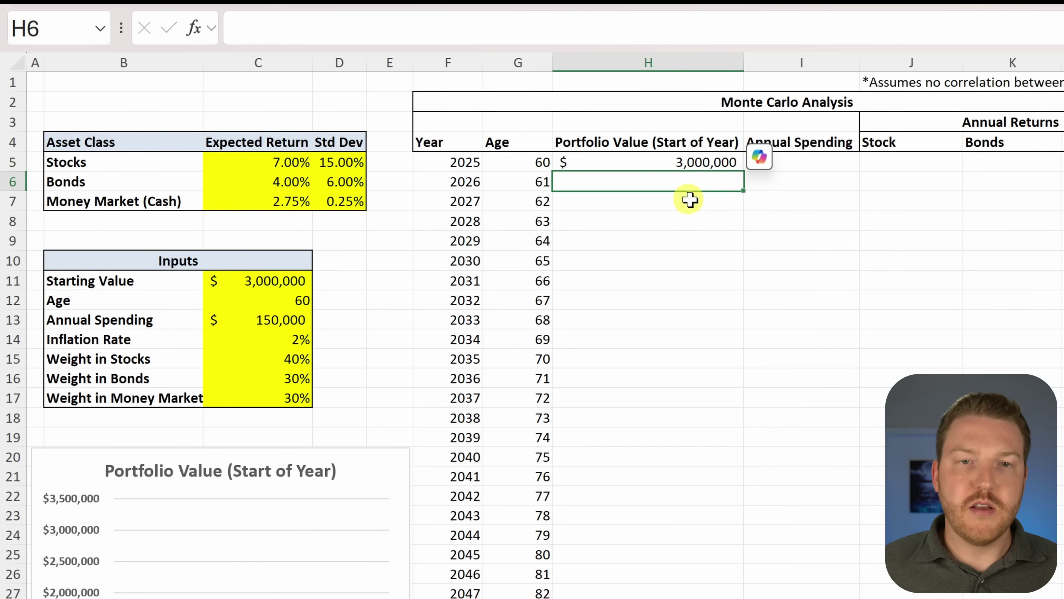
- Set the 2025 Annual Spending I5 to =C13, showing $150,000
{"action": "left_click", "coordinate": [802, 165]}
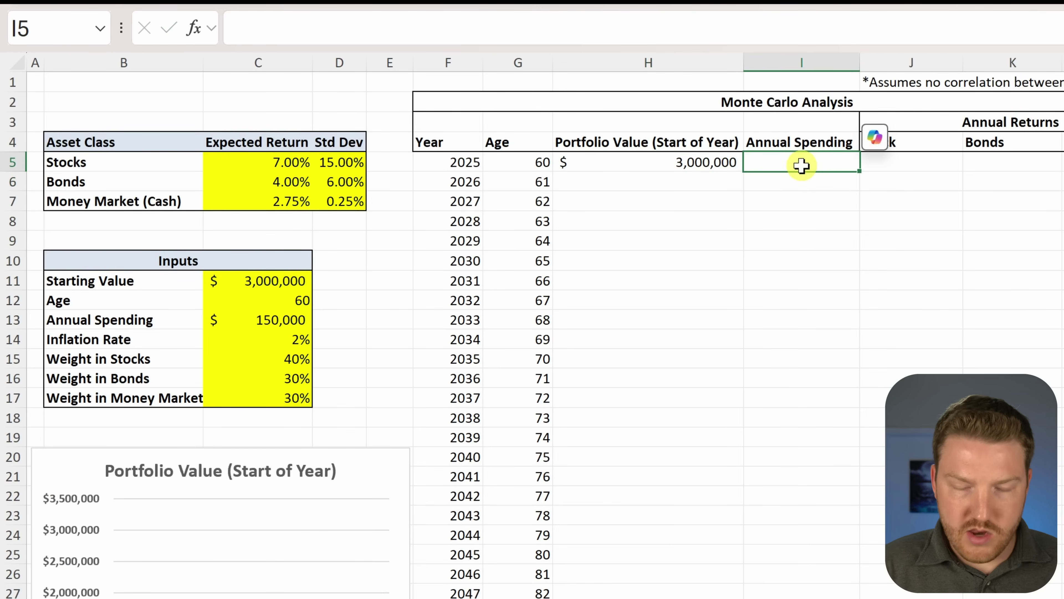
{"action": "type", "text": "="}
{"action": "key", "text": "Left"}
{"action": "key", "text": "Left"}
{"action": "key", "text": "Left"}
{"action": "key", "text": "Left"}
{"action": "key", "text": "Down"}
{"action": "key", "text": "Down"}
{"action": "key", "text": "Left"}
{"action": "key", "text": "Left"}
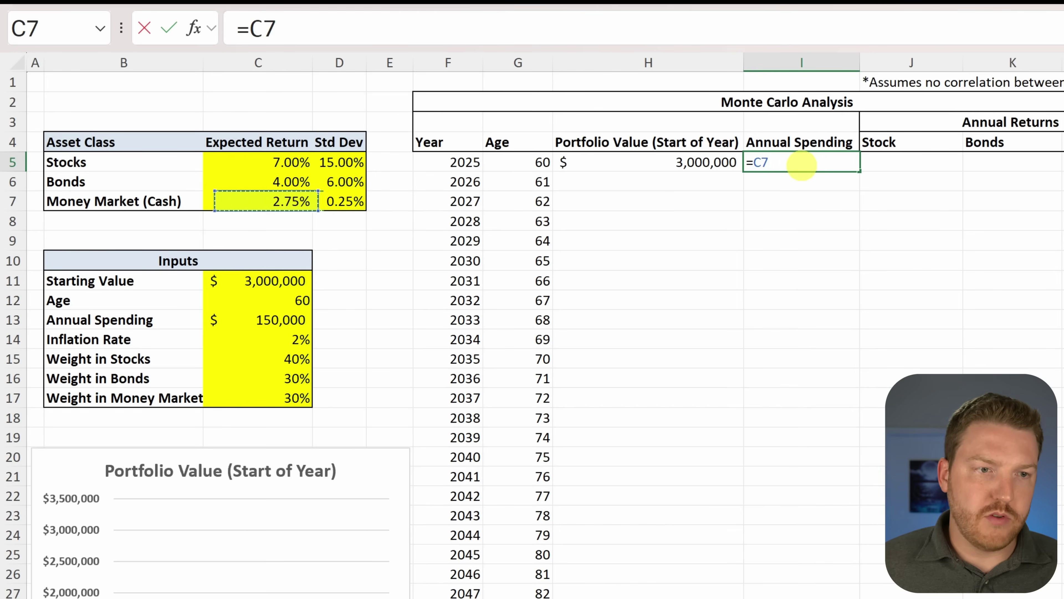
{"action": "key", "text": "Down"}
{"action": "key", "text": "Down"}
{"action": "key", "text": "Down"}
{"action": "key", "text": "Down"}
{"action": "key", "text": "Down"}
{"action": "key", "text": "Down"}
{"action": "key", "text": "Return"}
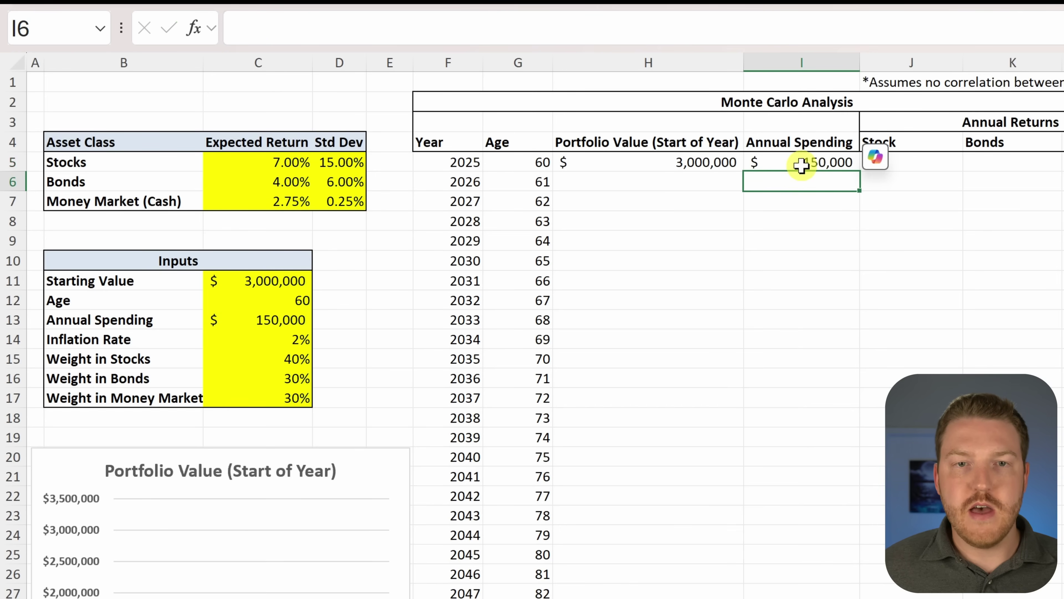
{"action": "left_click", "coordinate": [912, 162]}
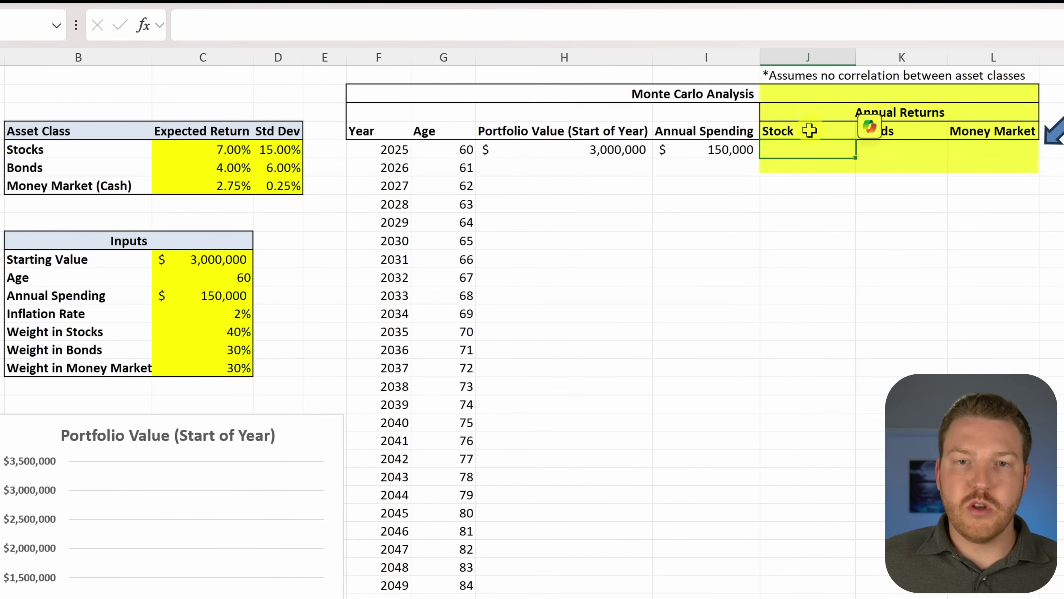
{"action": "left_click_drag", "start_coordinate": [779, 130], "coordinate": [964, 131]}
{"action": "left_click", "coordinate": [901, 167]}
{"action": "left_click", "coordinate": [910, 112]}
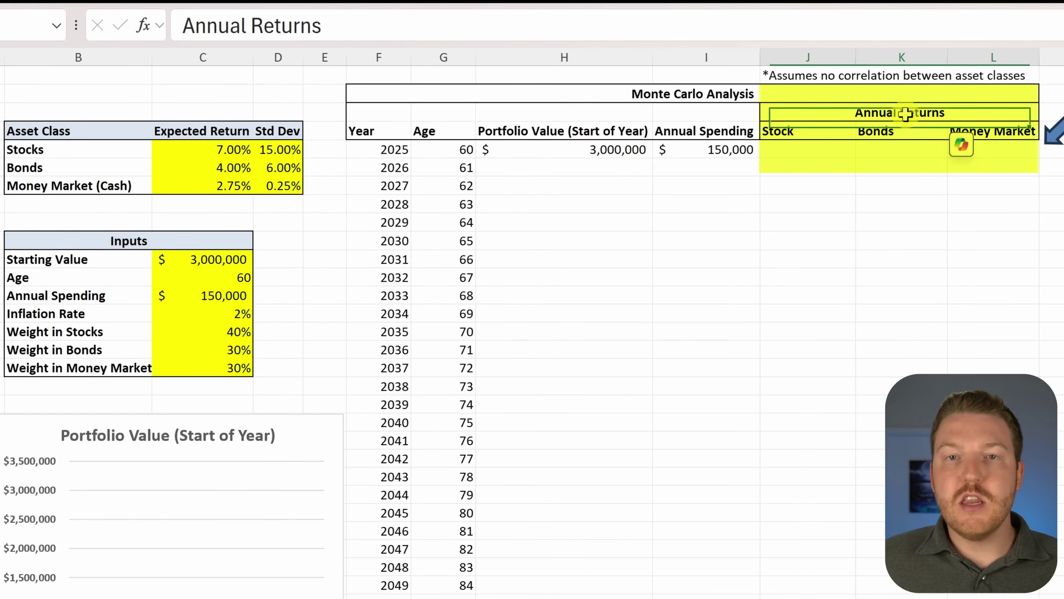
{"action": "left_click", "coordinate": [765, 136]}
{"action": "left_click", "coordinate": [904, 138]}
{"action": "left_click", "coordinate": [976, 132]}
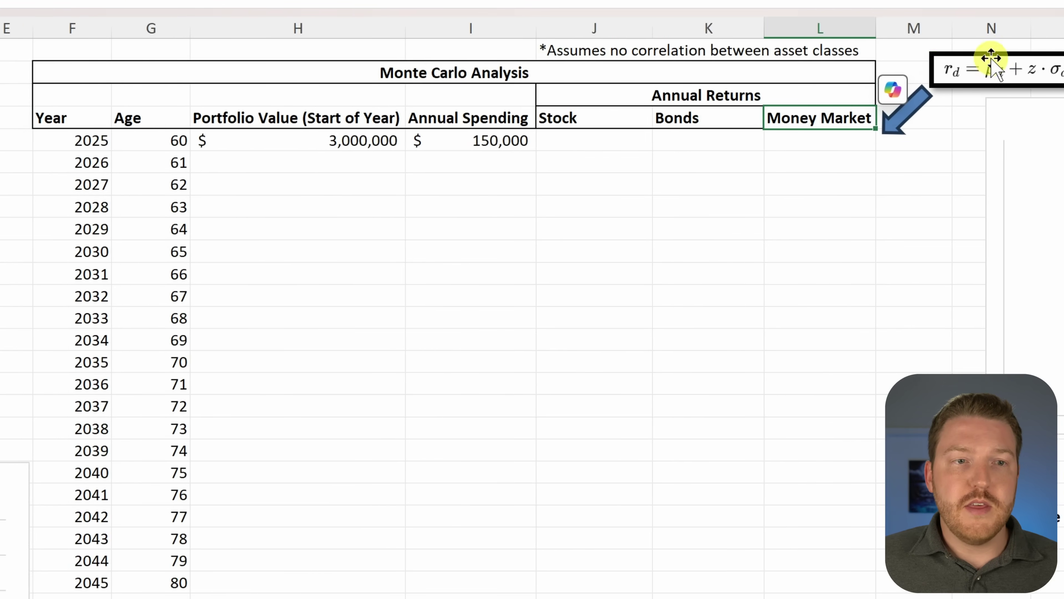
{"action": "left_click_drag", "start_coordinate": [298, 143], "coordinate": [308, 185]}
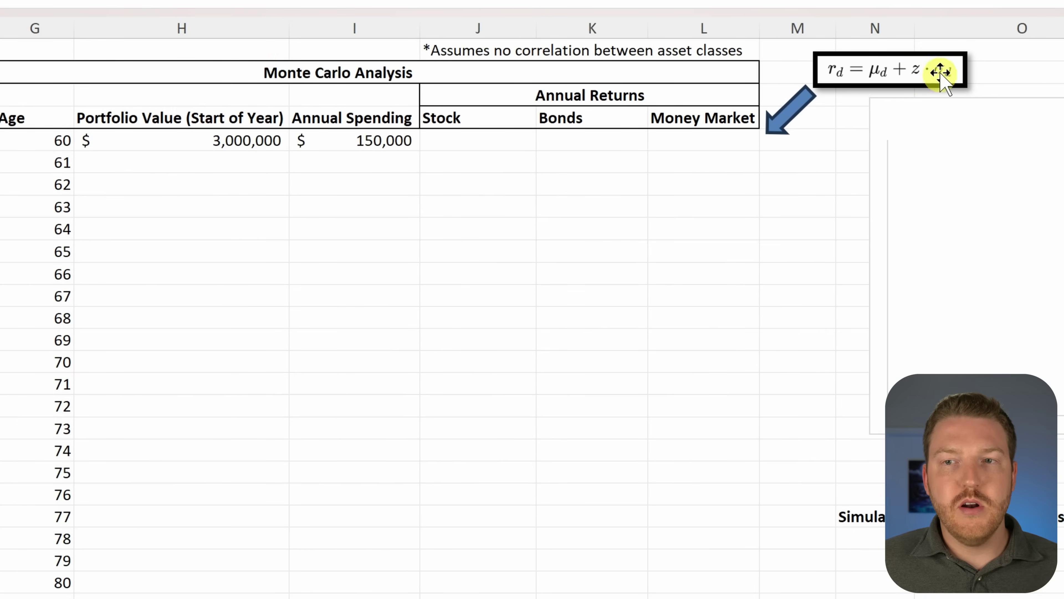
{"action": "left_click_drag", "start_coordinate": [385, 141], "coordinate": [397, 189]}
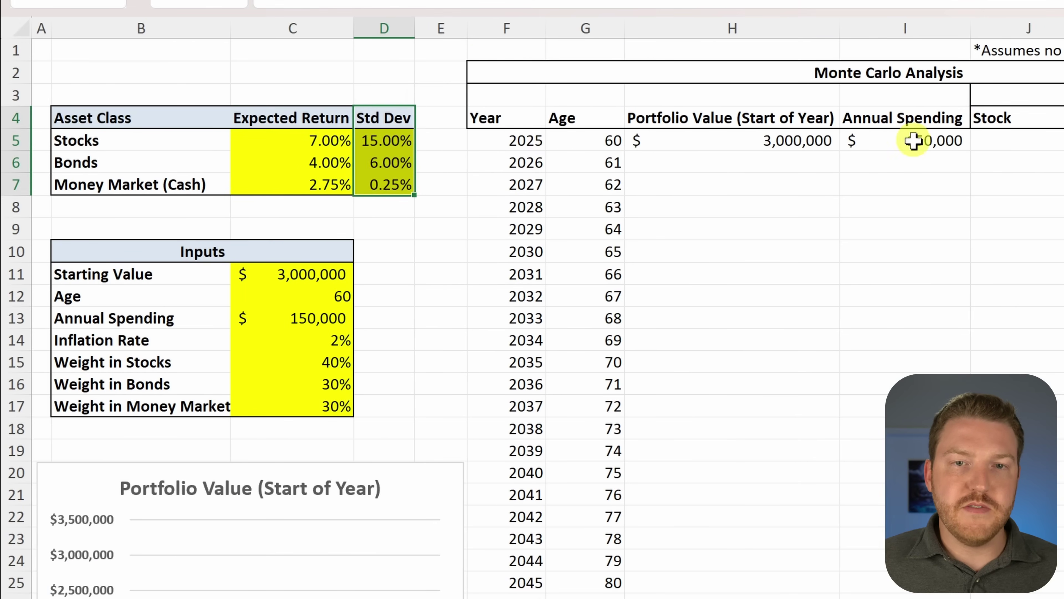
{"action": "left_click", "coordinate": [943, 161]}
{"action": "left_click", "coordinate": [991, 145]}
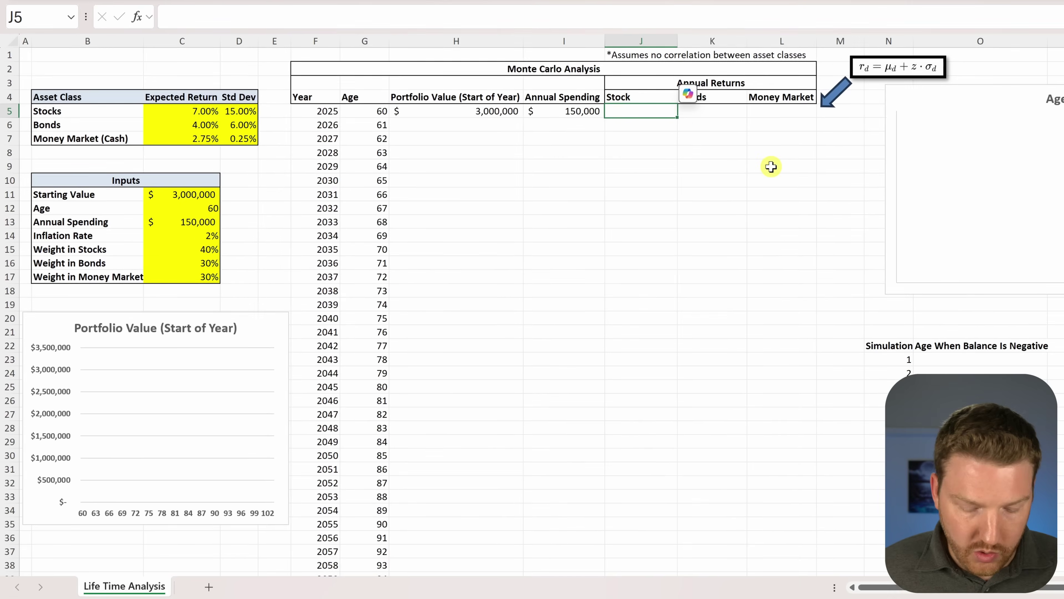
- Build J5 as absolute $C$5 plus NORM.S.INV(RAND()) times the stocks' standard deviation $D$5
{"action": "key", "text": "Escape"}
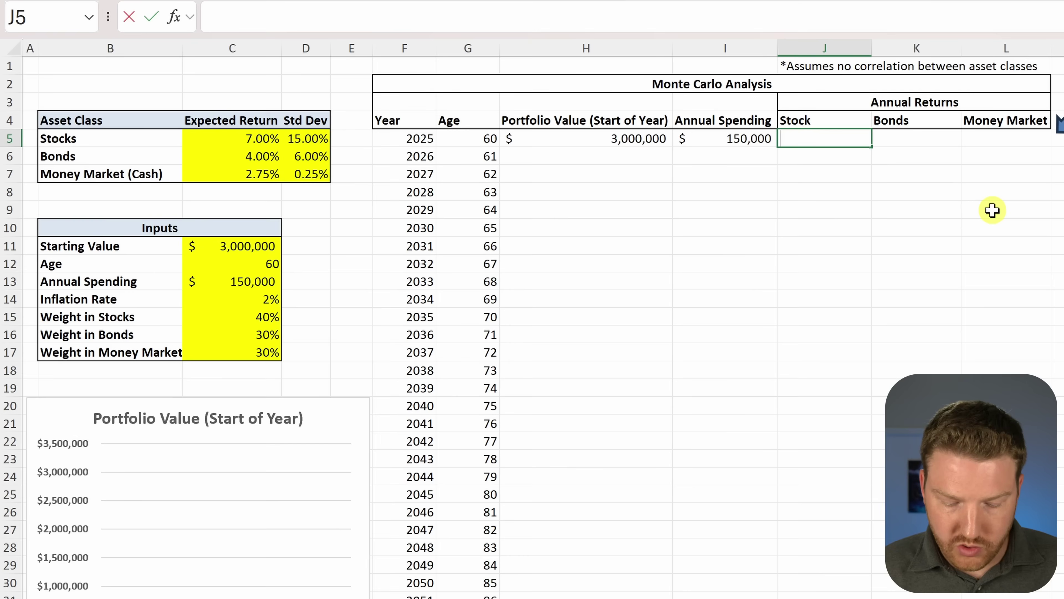
{"action": "type", "text": "="}
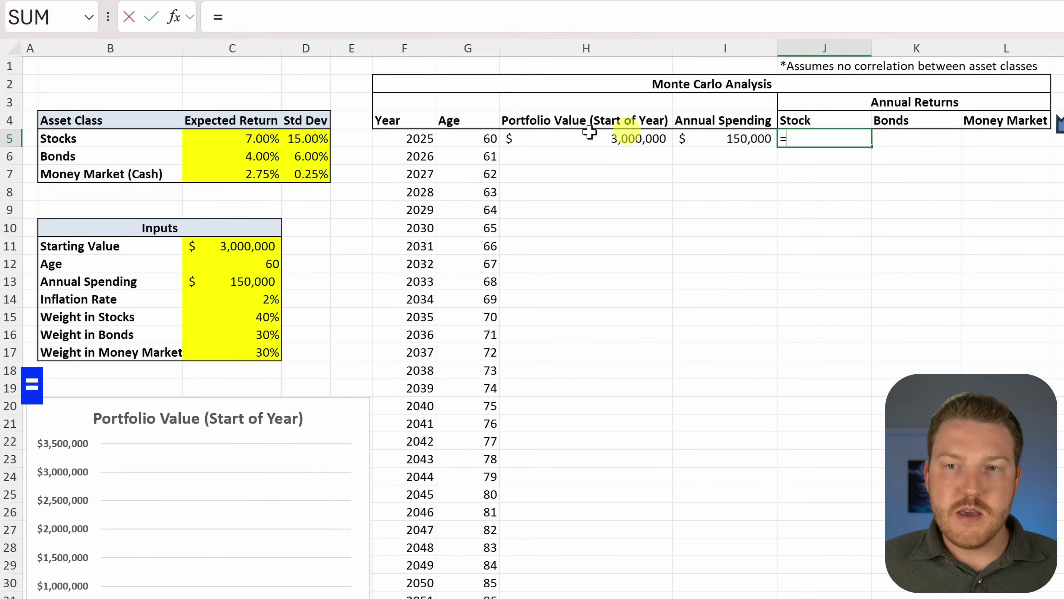
{"action": "left_click", "coordinate": [246, 139]}
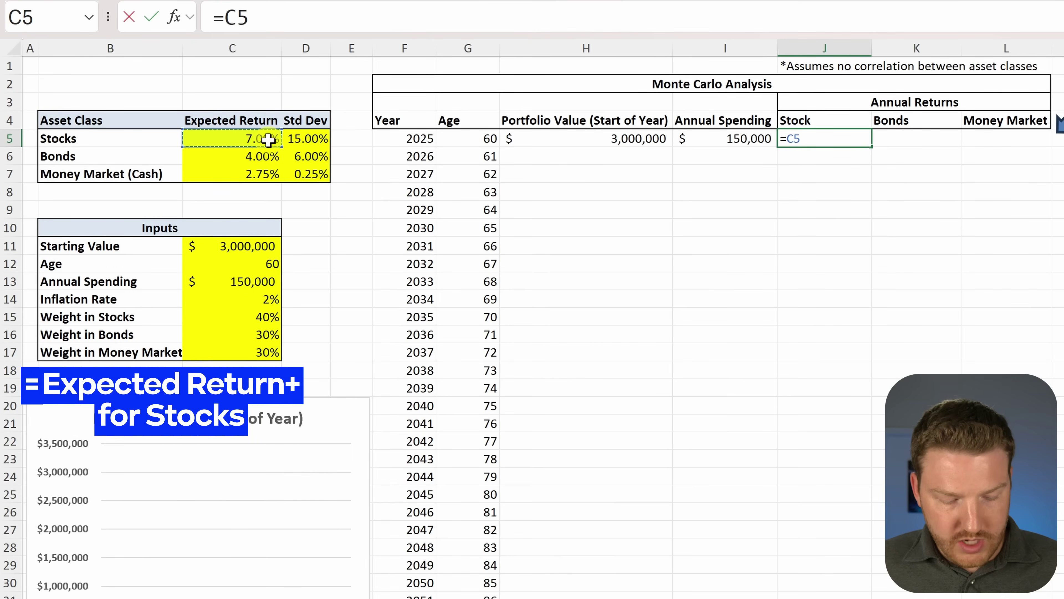
{"action": "key", "text": "F4"}
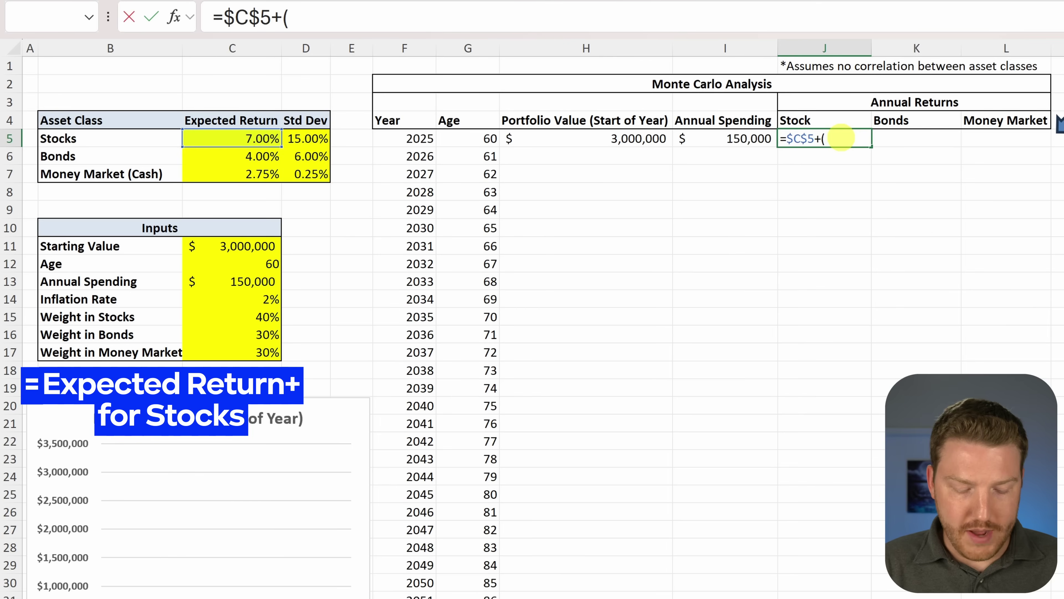
{"action": "type", "text": "norm"}
{"action": "key", "text": "Down"}
{"action": "key", "text": "Down"}
{"action": "key", "text": "Down"}
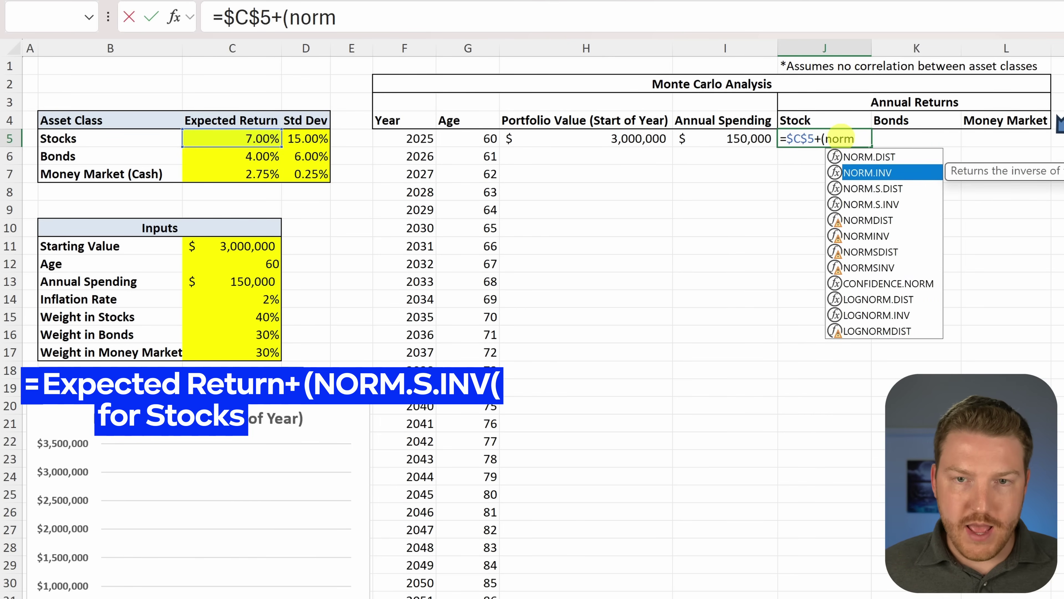
{"action": "key", "text": "Tab"}
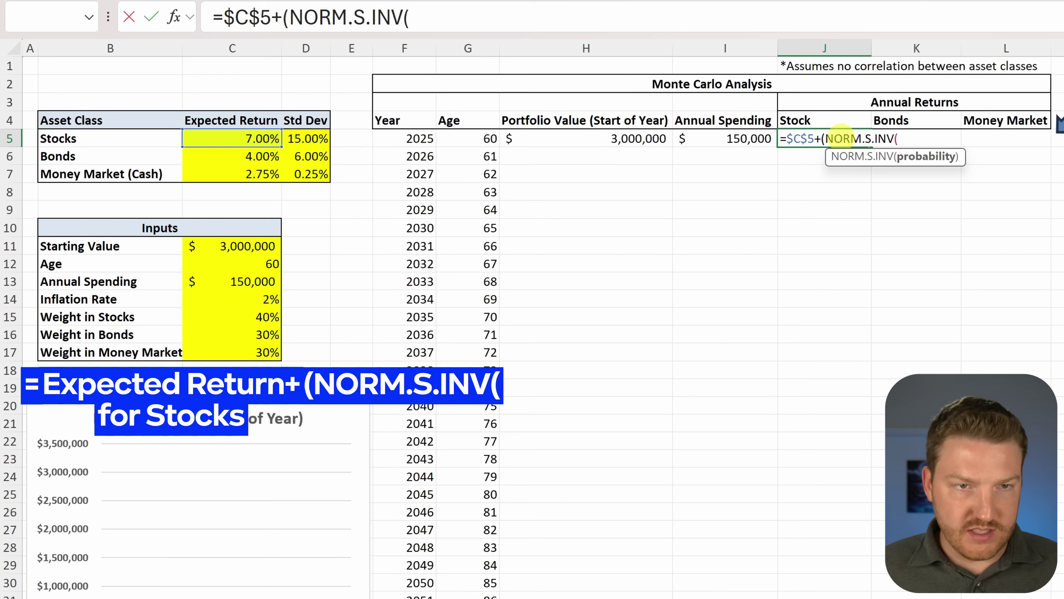
{"action": "left_click", "coordinate": [432, 17]}
{"action": "type", "text": "r"}
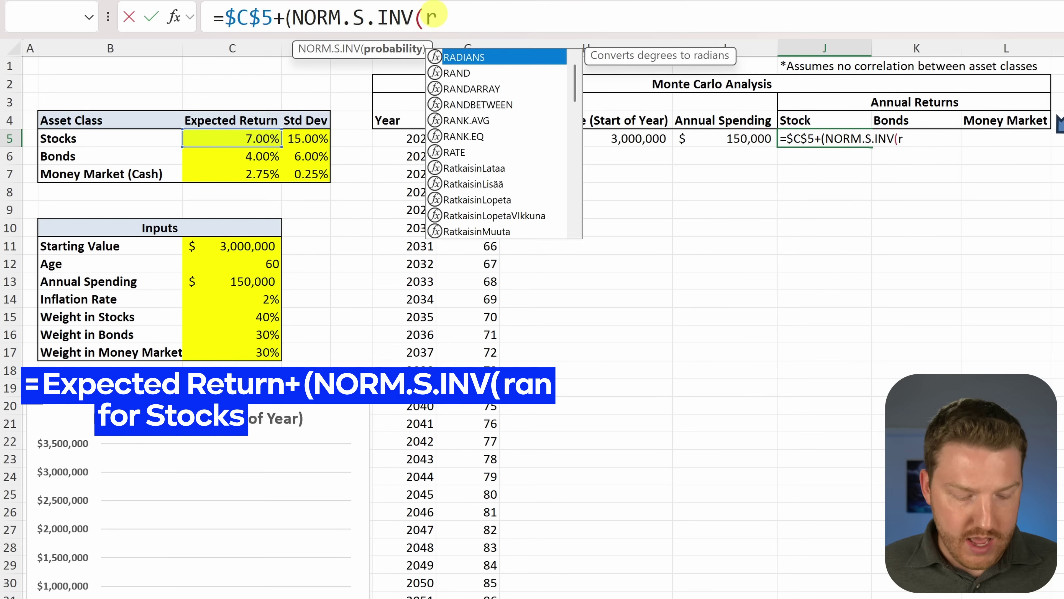
{"action": "type", "text": "and())"}
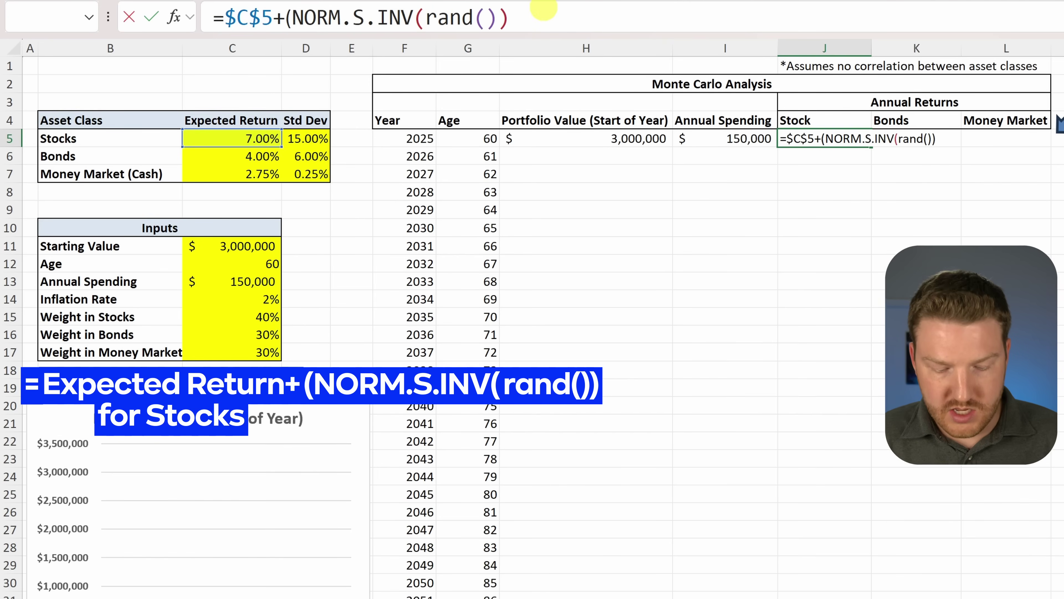
{"action": "type", "text": "*"}
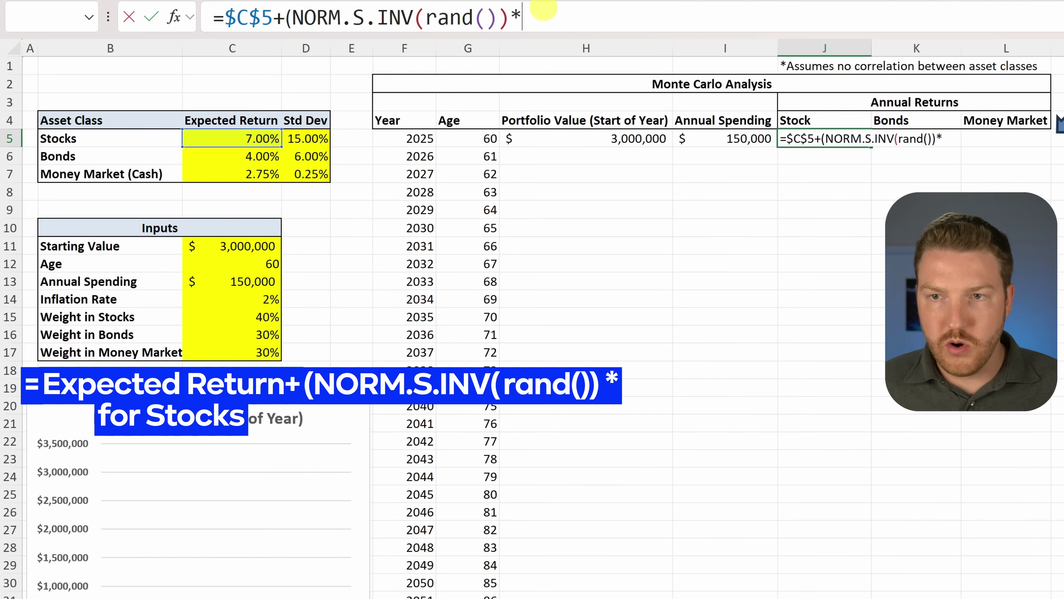
{"action": "left_click", "coordinate": [308, 133]}
{"action": "key", "text": "F4"}
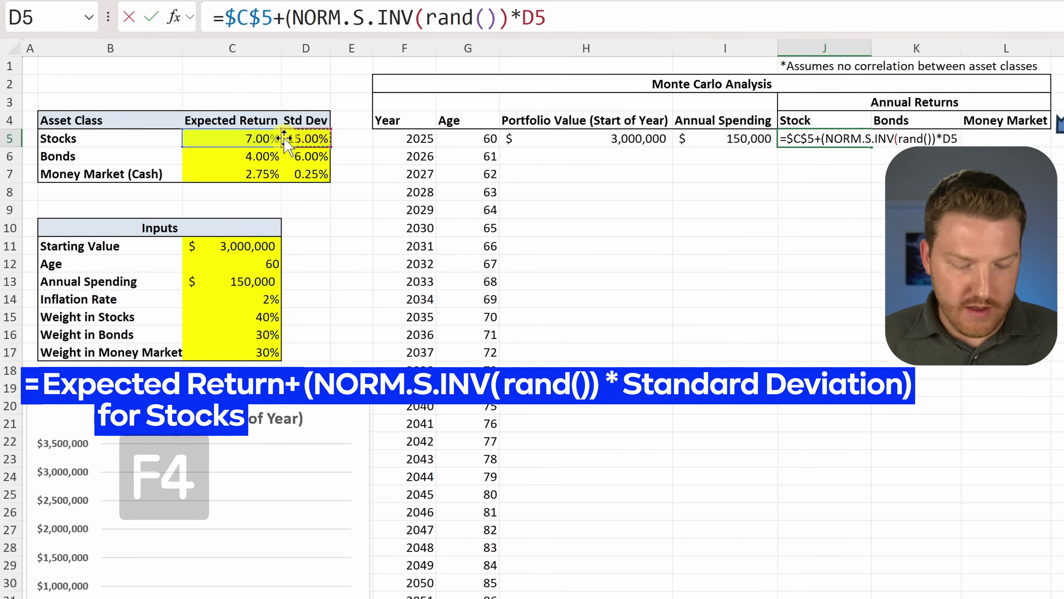
- Commit the J5 stock return formula and copy it down through every year row
{"action": "key", "text": "Return"}
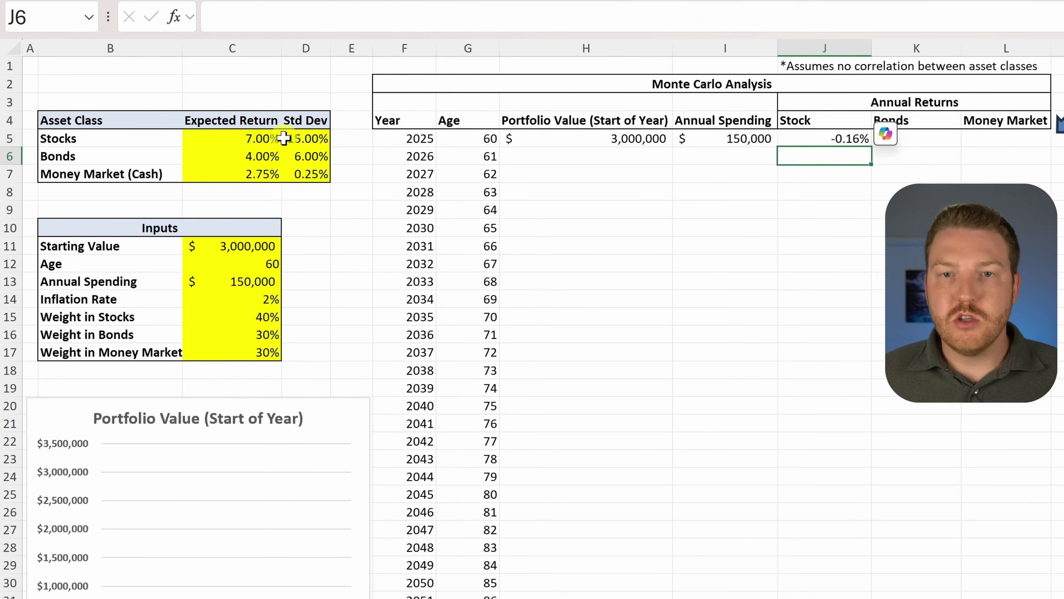
{"action": "left_click", "coordinate": [850, 191]}
{"action": "left_click", "coordinate": [848, 138]}
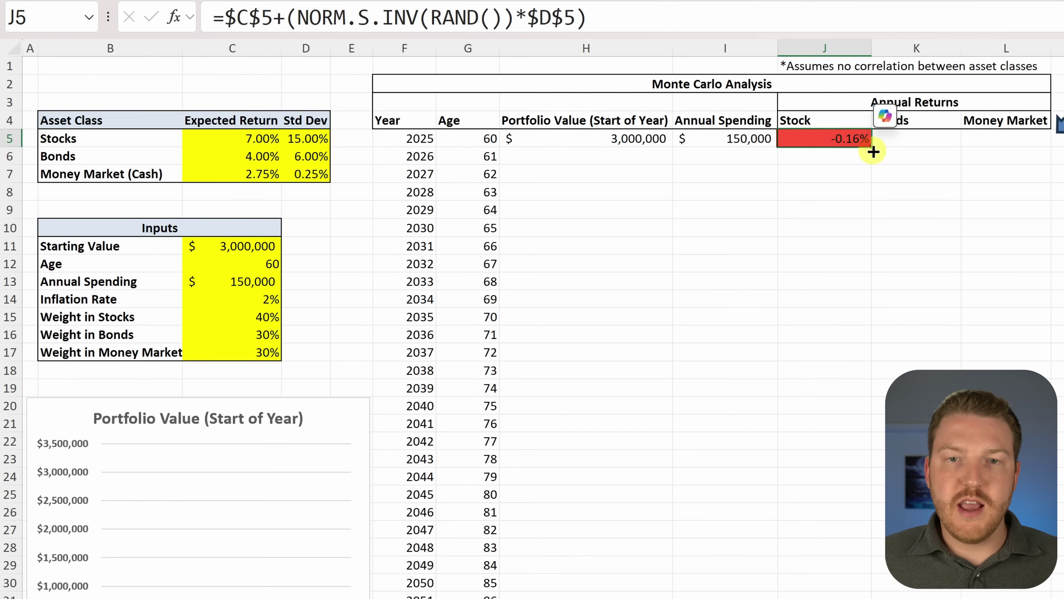
{"action": "left_click_drag", "start_coordinate": [873, 152], "coordinate": [859, 595]}
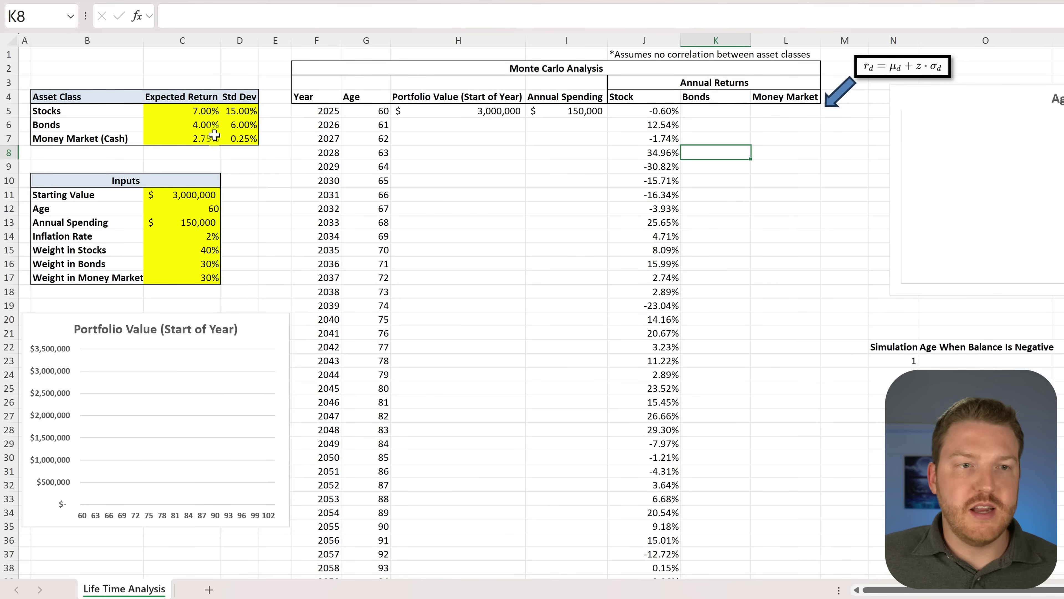
- Compare the 7% expected return with simulated returns of 34.96%, -30.82% and -0.60%
{"action": "left_click", "coordinate": [210, 112]}
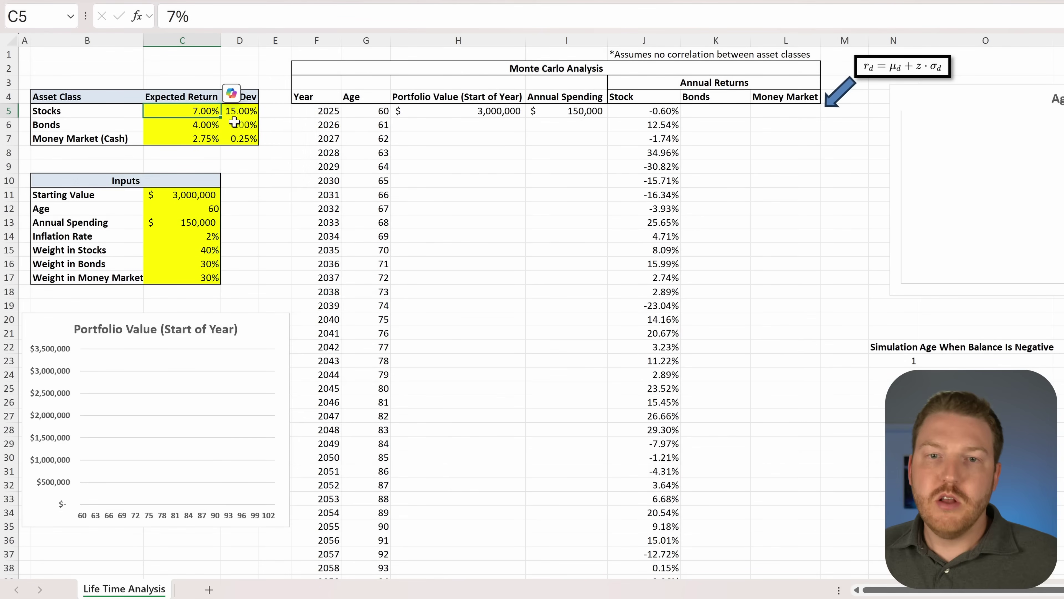
{"action": "left_click", "coordinate": [661, 156]}
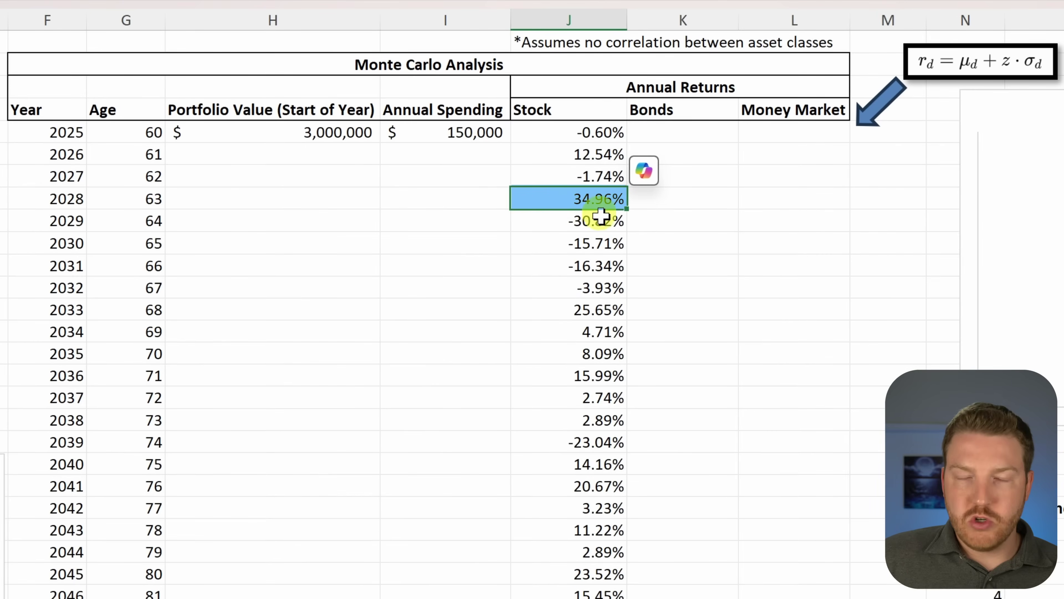
{"action": "left_click", "coordinate": [543, 224]}
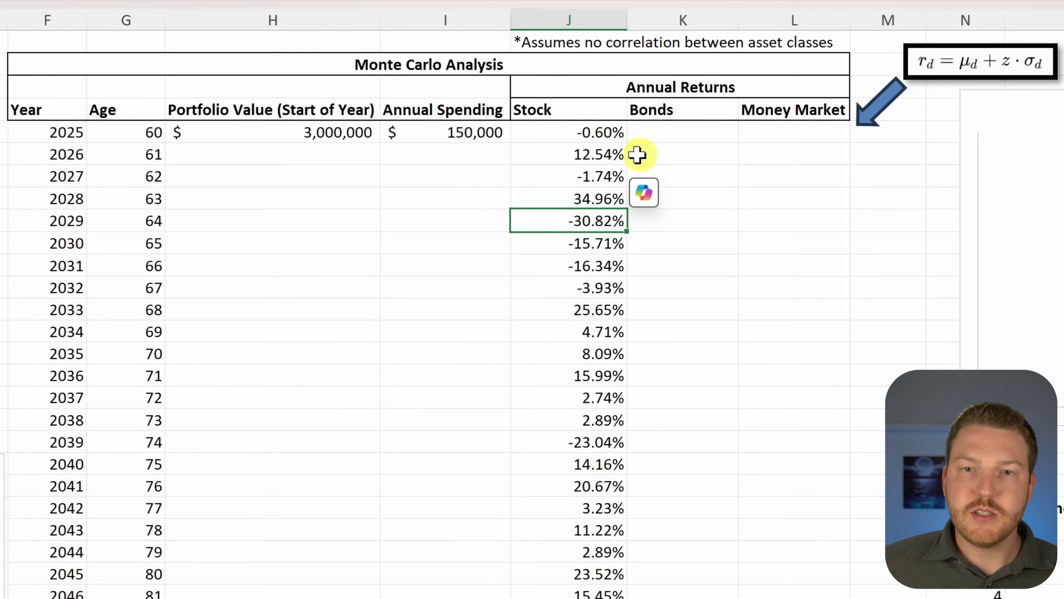
{"action": "left_click", "coordinate": [608, 132]}
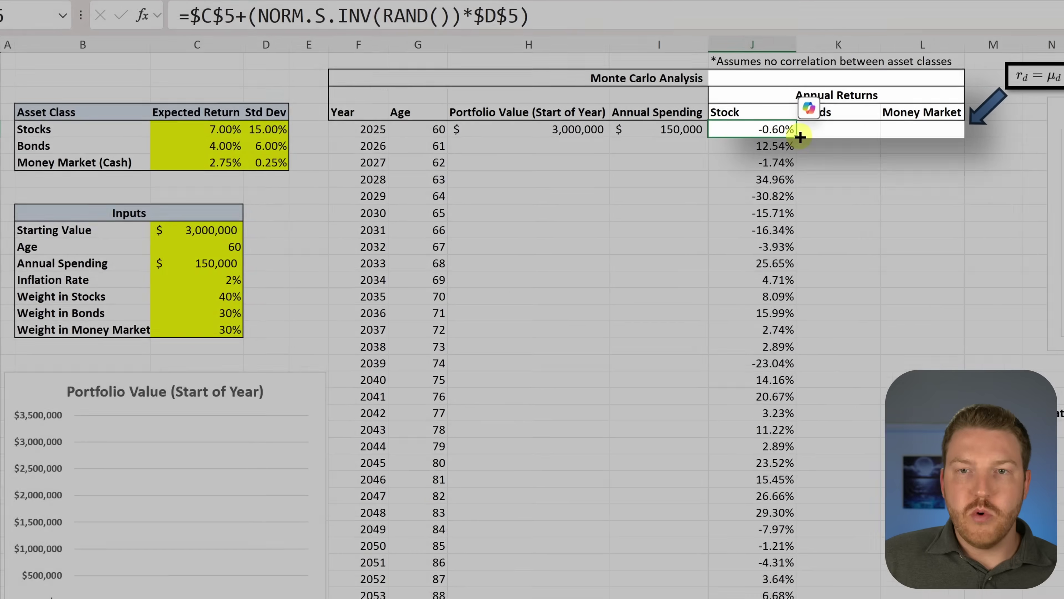
- Copy the return formula into Bonds K5 and repoint it to $C$6 and $D$6
{"action": "left_click_drag", "start_coordinate": [634, 143], "coordinate": [700, 135]}
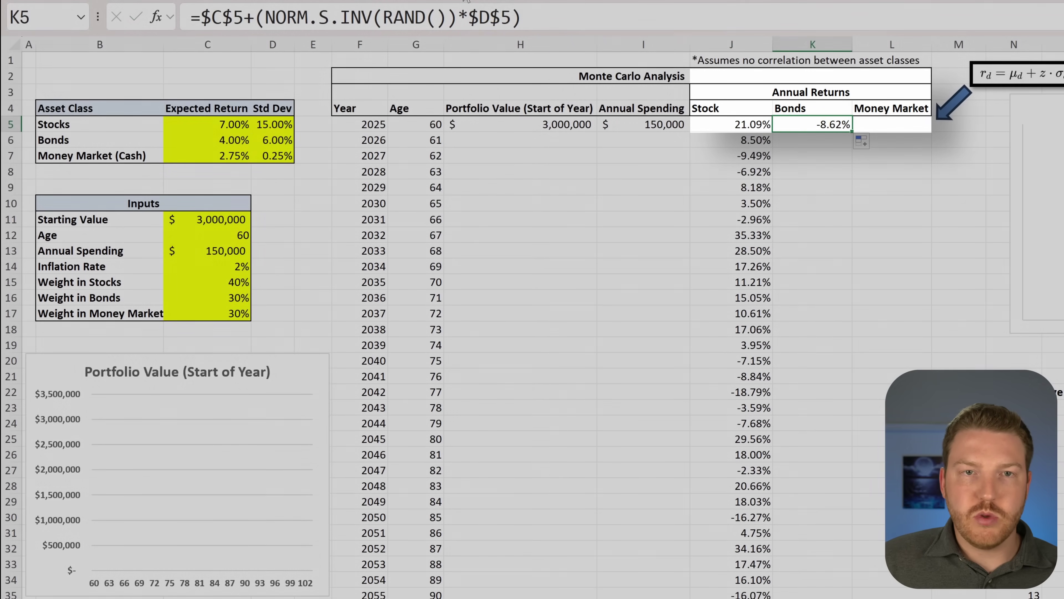
{"action": "double_click", "coordinate": [819, 126]}
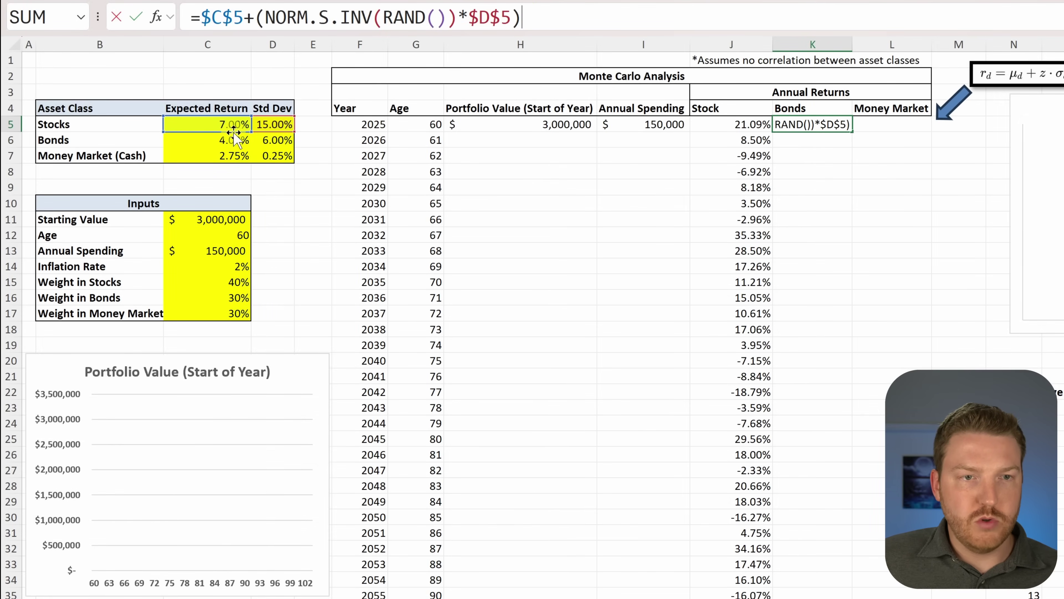
{"action": "left_click_drag", "start_coordinate": [234, 132], "coordinate": [283, 142]}
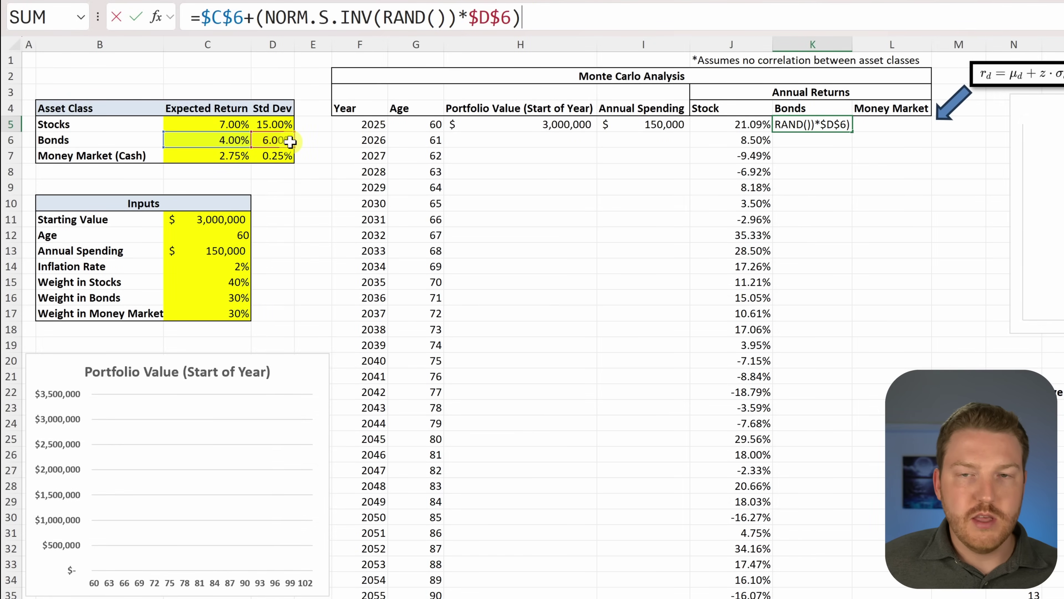
{"action": "key", "text": "Return"}
- Copy it into Money Market L5 and repoint it to $C$7 and $D$7
{"action": "left_click", "coordinate": [816, 126]}
{"action": "left_click_drag", "start_coordinate": [852, 132], "coordinate": [901, 130]}
{"action": "left_click", "coordinate": [885, 129]}
{"action": "left_click", "coordinate": [511, 18]}
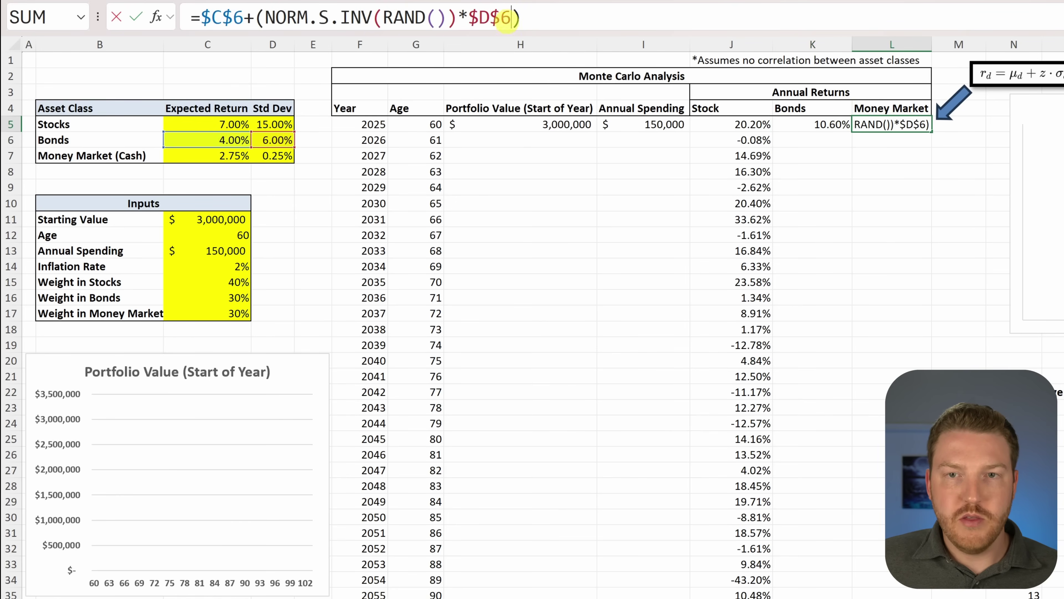
{"action": "left_click_drag", "start_coordinate": [210, 147], "coordinate": [210, 162]}
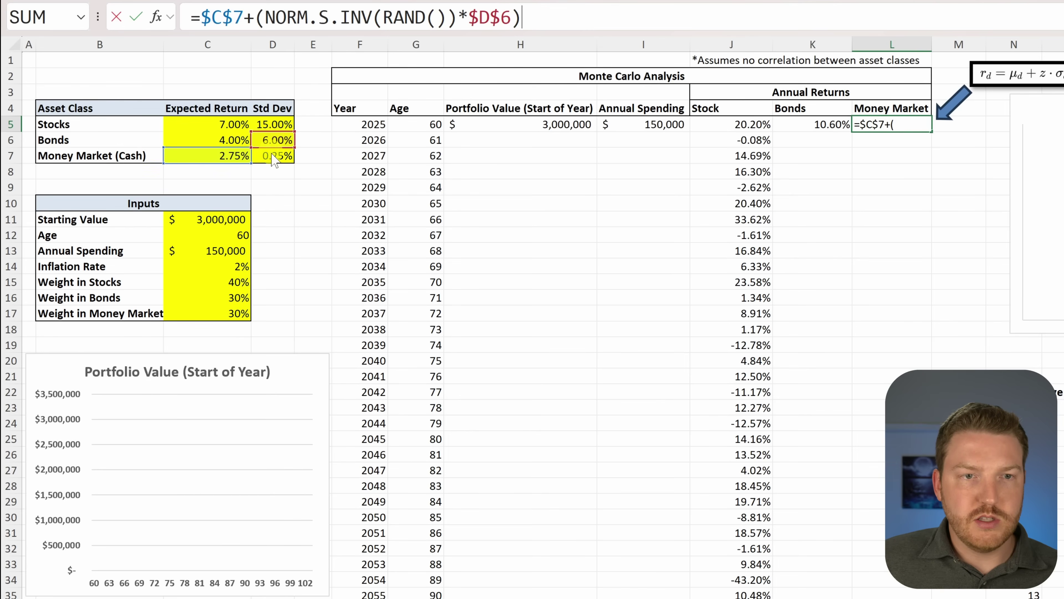
{"action": "left_click_drag", "start_coordinate": [268, 132], "coordinate": [268, 148]}
{"action": "key", "text": "Return"}
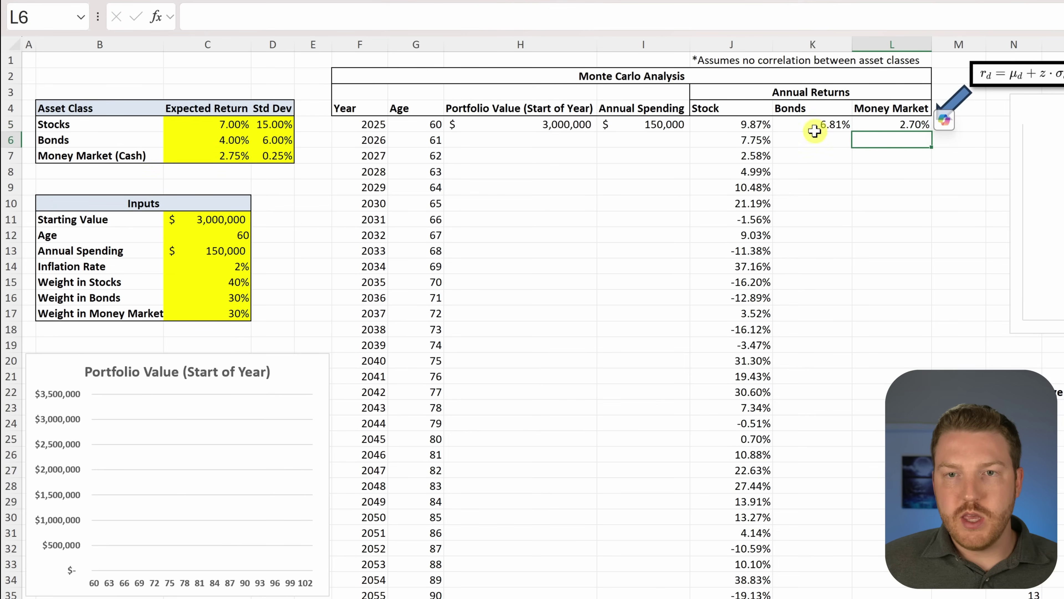
- Fill the K5:L5 Bonds and Money Market formulas down to the last year
{"action": "left_click_drag", "start_coordinate": [812, 127], "coordinate": [901, 126]}
{"action": "double_click", "coordinate": [932, 135]}
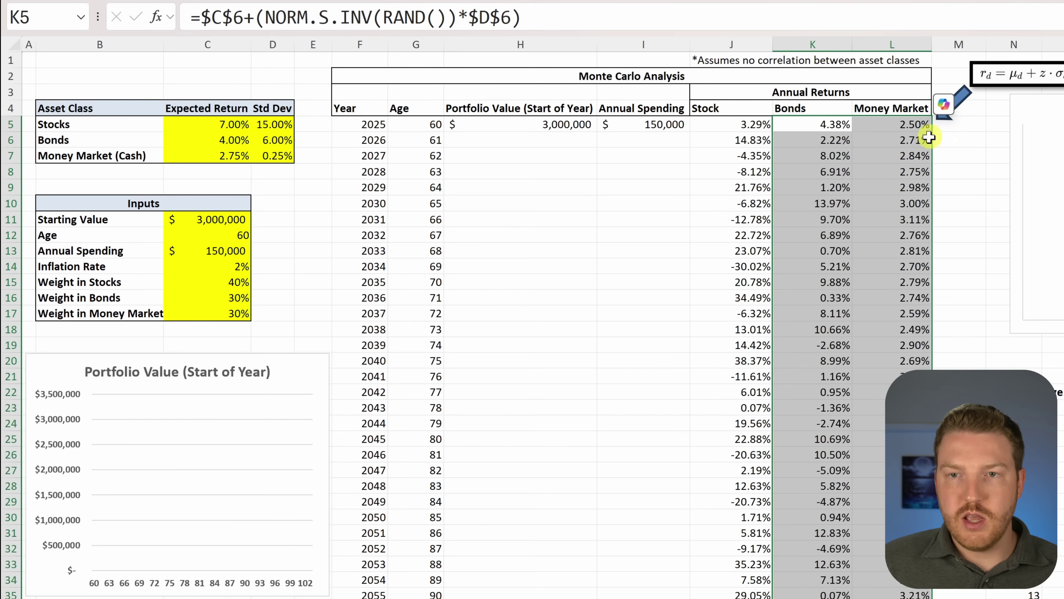
{"action": "scroll", "coordinate": [852, 217], "scroll_direction": "down", "scroll_amount": 7}
{"action": "scroll", "coordinate": [810, 206], "scroll_direction": "up", "scroll_amount": 7}
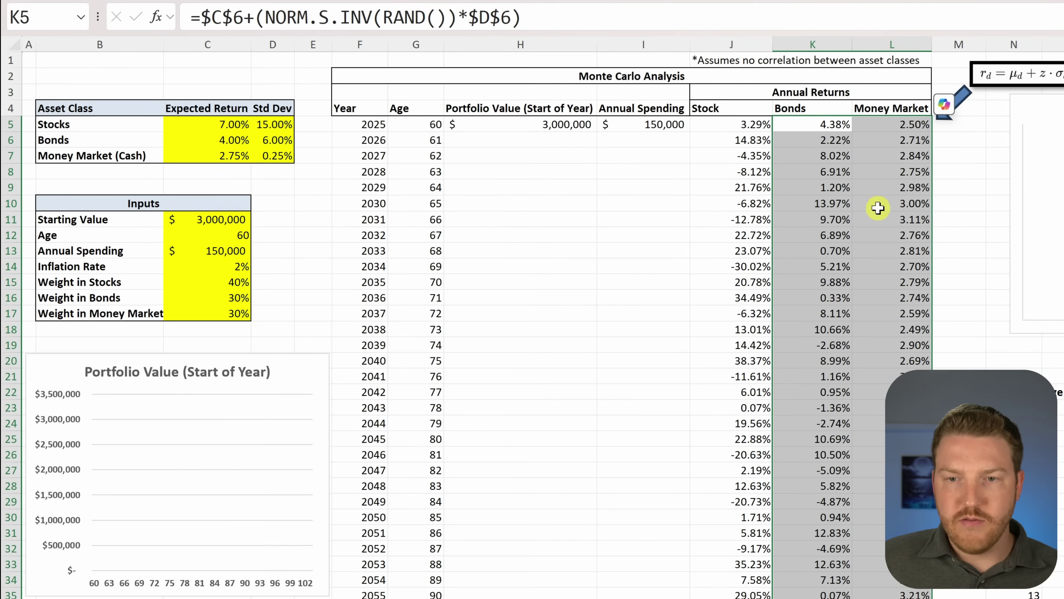
{"action": "key", "text": "Return"}
{"action": "left_click", "coordinate": [832, 137]}
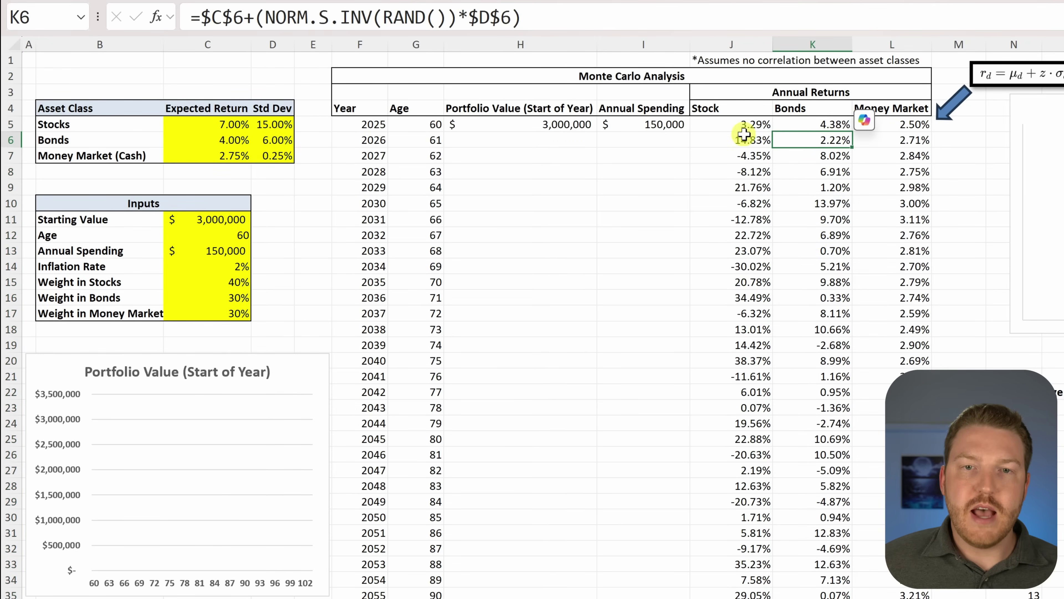
{"action": "left_click", "coordinate": [640, 140]}
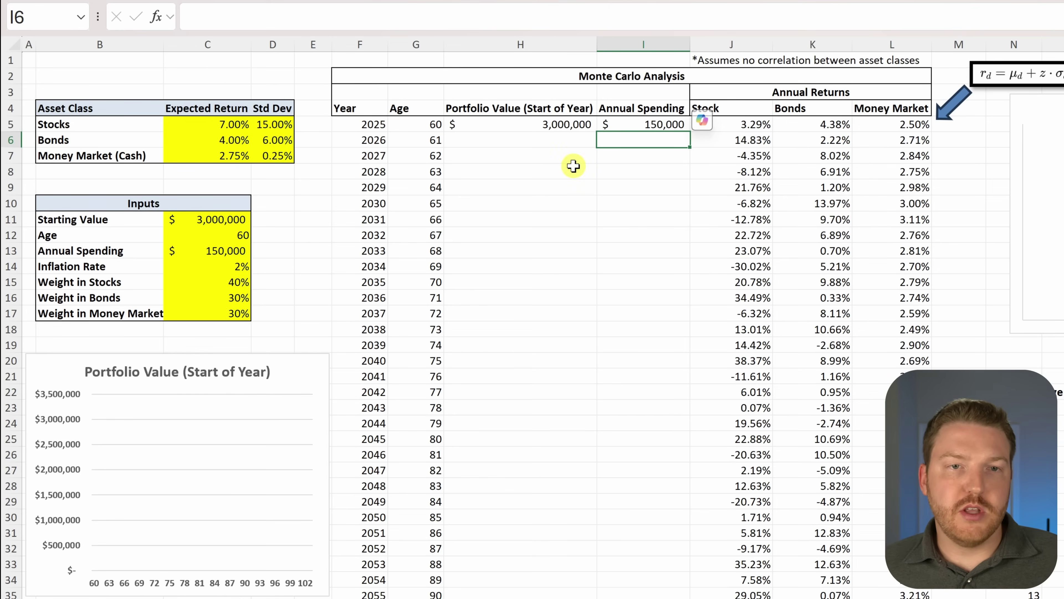
- Enter =(H5-I5) in H6 so the 2026 portfolio value shows 2,850,000.00
{"action": "left_click", "coordinate": [488, 125]}
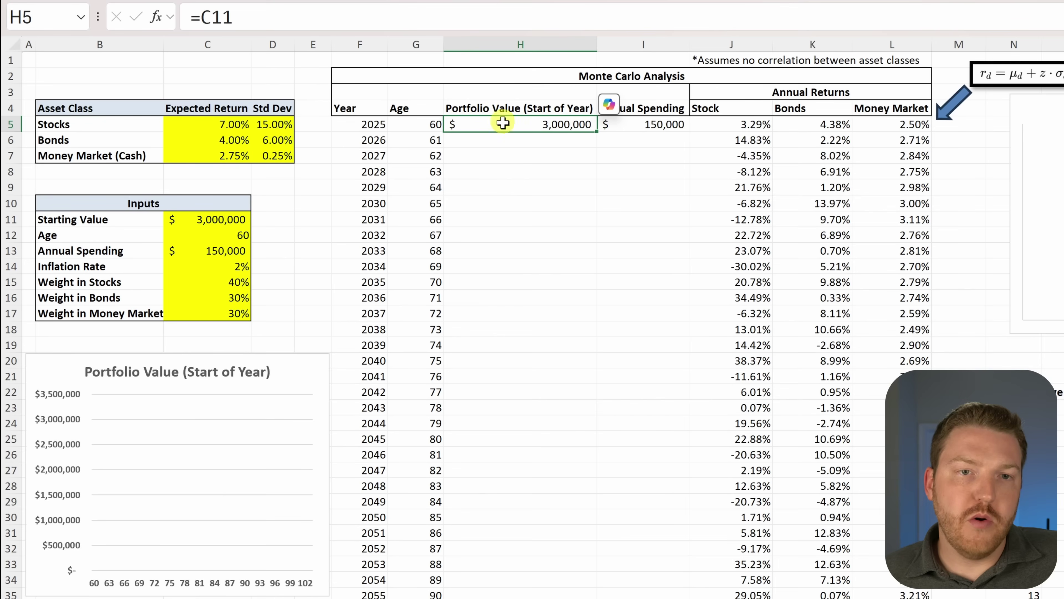
{"action": "left_click", "coordinate": [520, 145]}
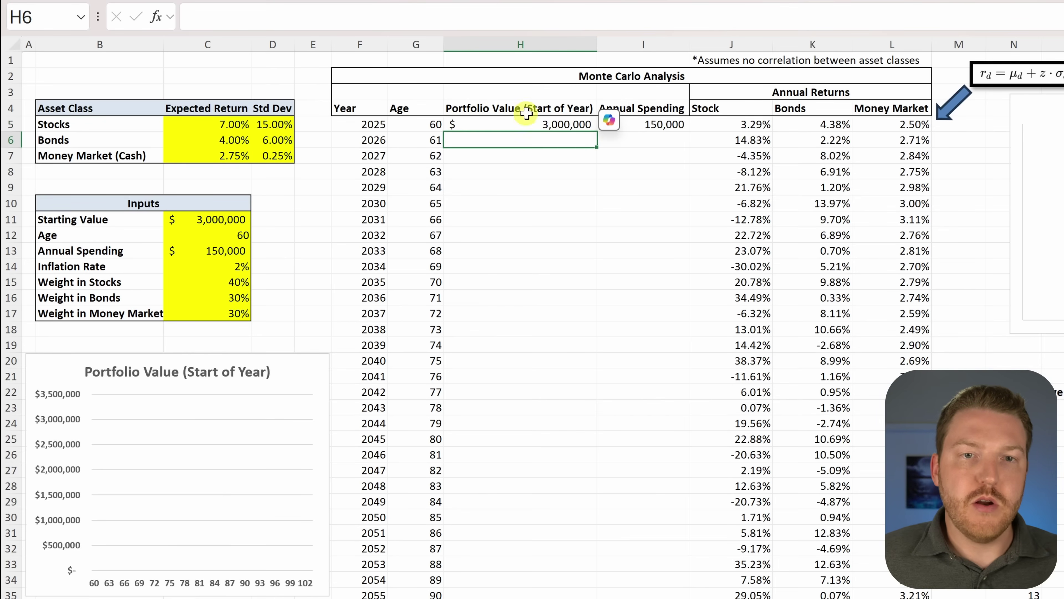
{"action": "left_click", "coordinate": [523, 113]}
{"action": "left_click", "coordinate": [538, 138]}
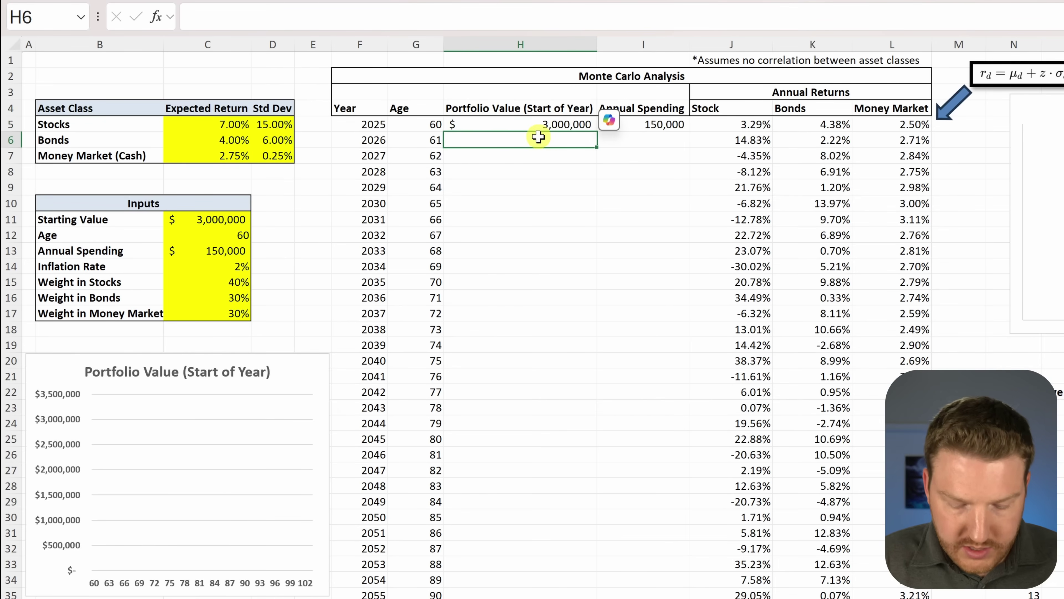
{"action": "type", "text": "=("}
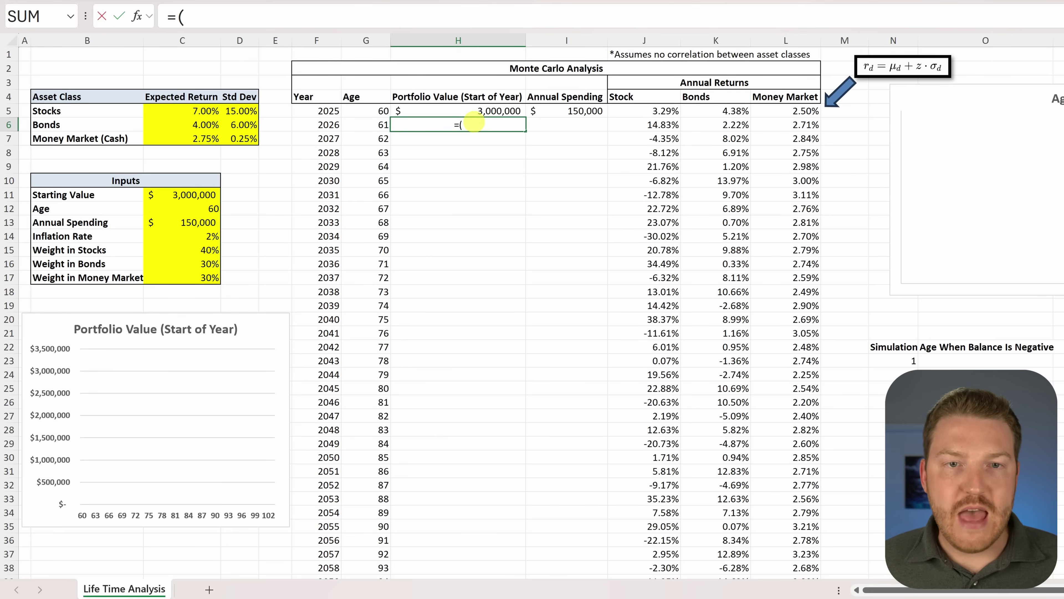
{"action": "left_click", "coordinate": [500, 111]}
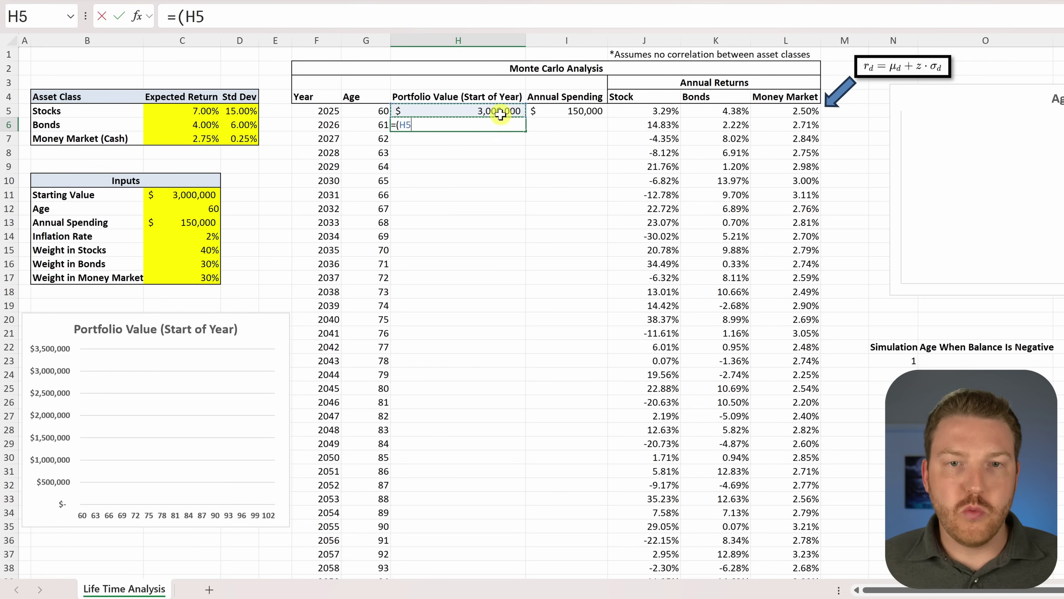
{"action": "left_click", "coordinate": [558, 114]}
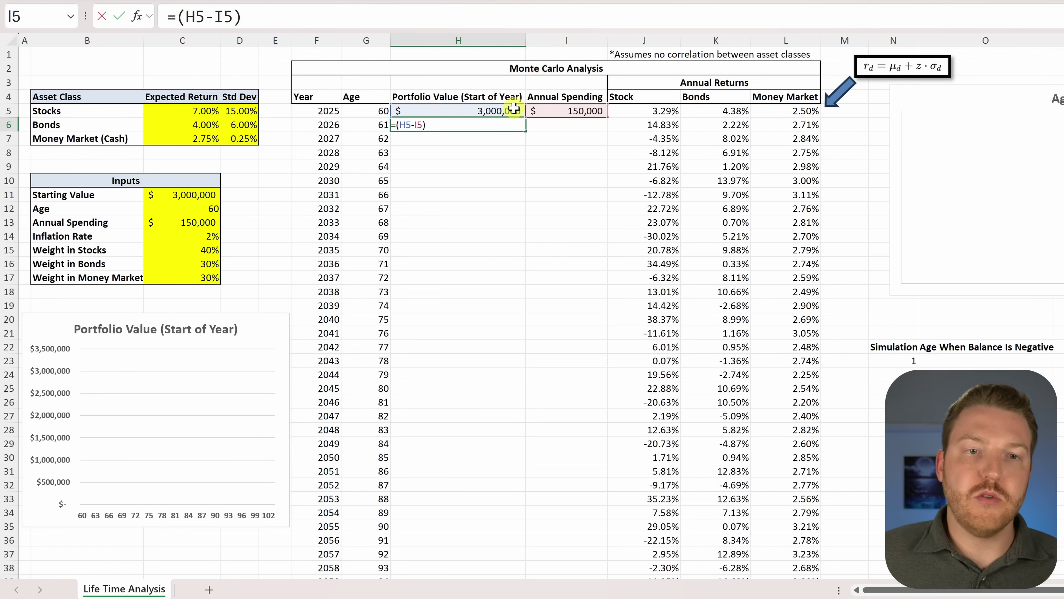
{"action": "key", "text": "Return"}
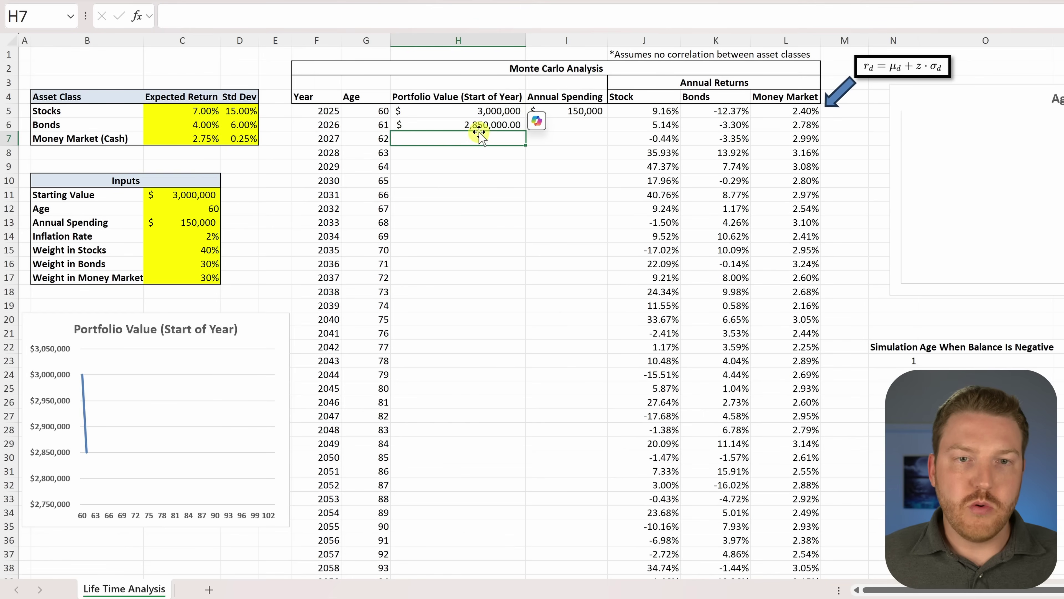
{"action": "key", "text": "Up"}
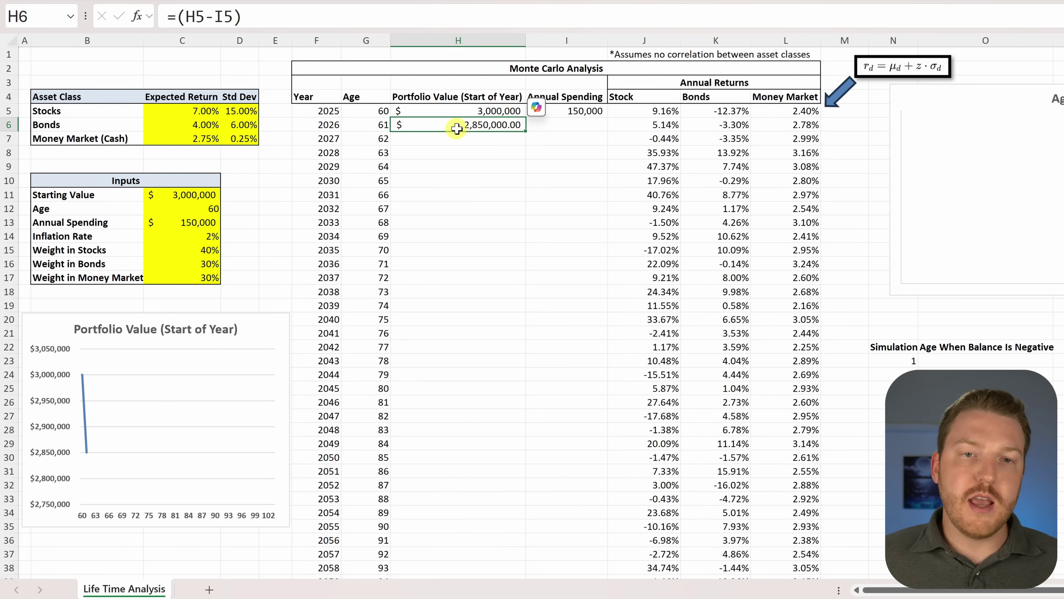
- Select the 2025 returns J5:L5, then reopen the H6 formula to add return terms
{"action": "left_click_drag", "start_coordinate": [657, 111], "coordinate": [787, 111]}
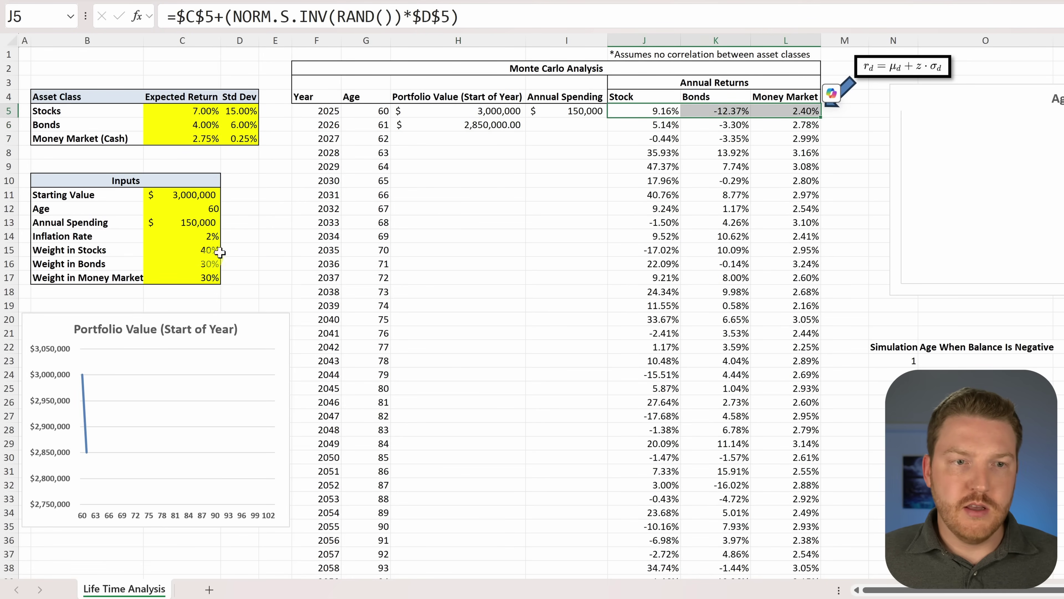
{"action": "left_click", "coordinate": [486, 125]}
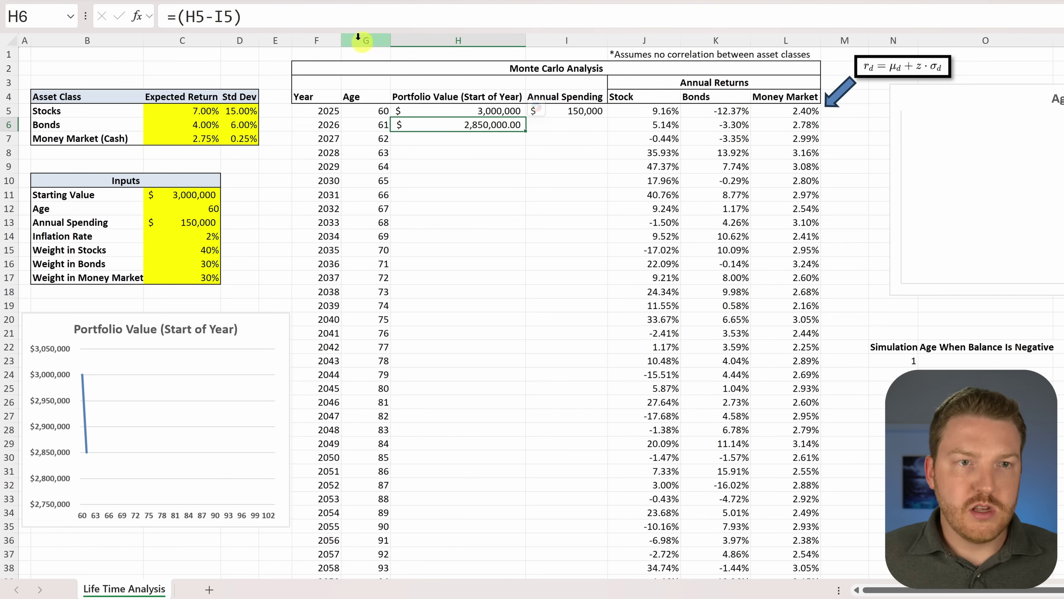
{"action": "left_click", "coordinate": [280, 18]}
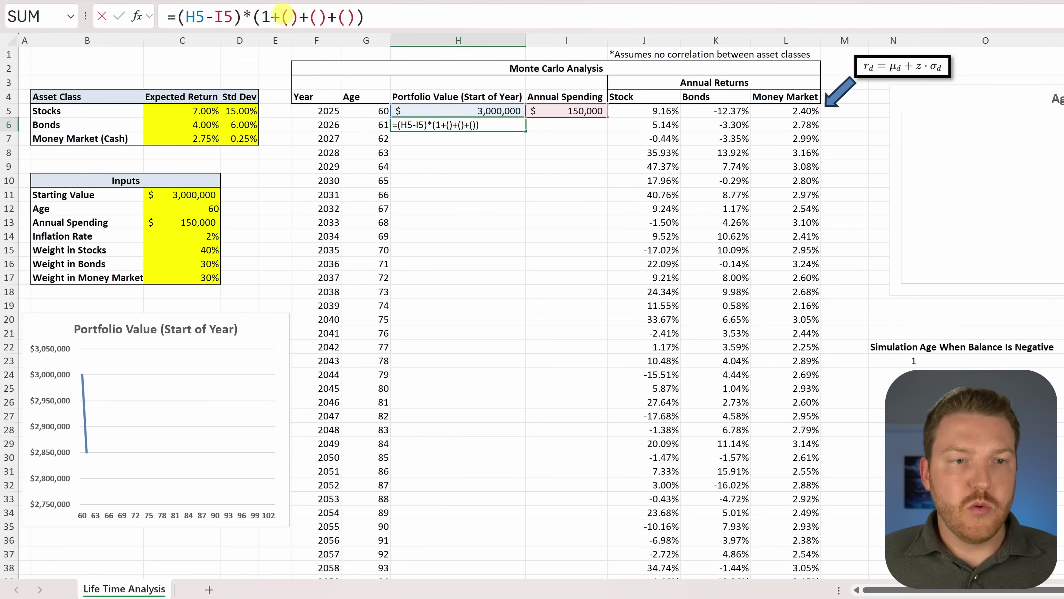
- Add $C$15*J5 and $C$16*K5 to H6's growth term for the stock and bond returns
{"action": "left_click", "coordinate": [198, 251]}
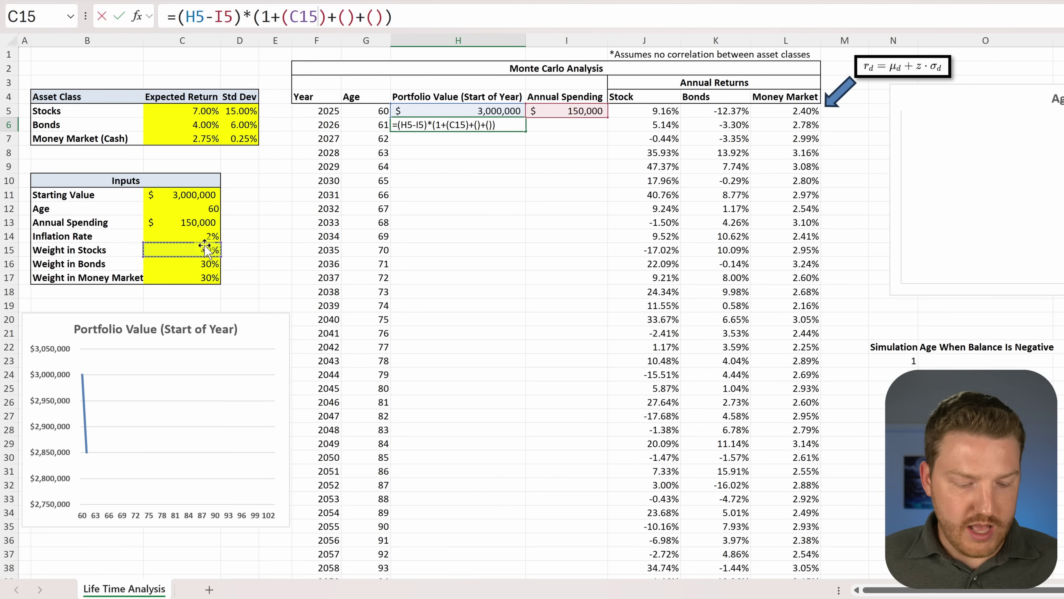
{"action": "key", "text": "F4"}
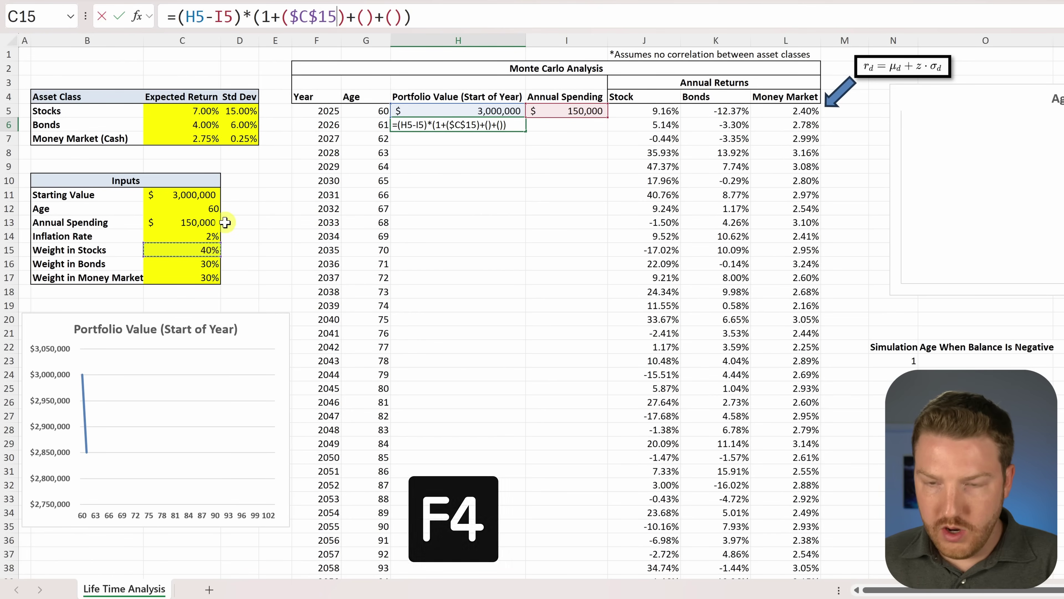
{"action": "type", "text": "*"}
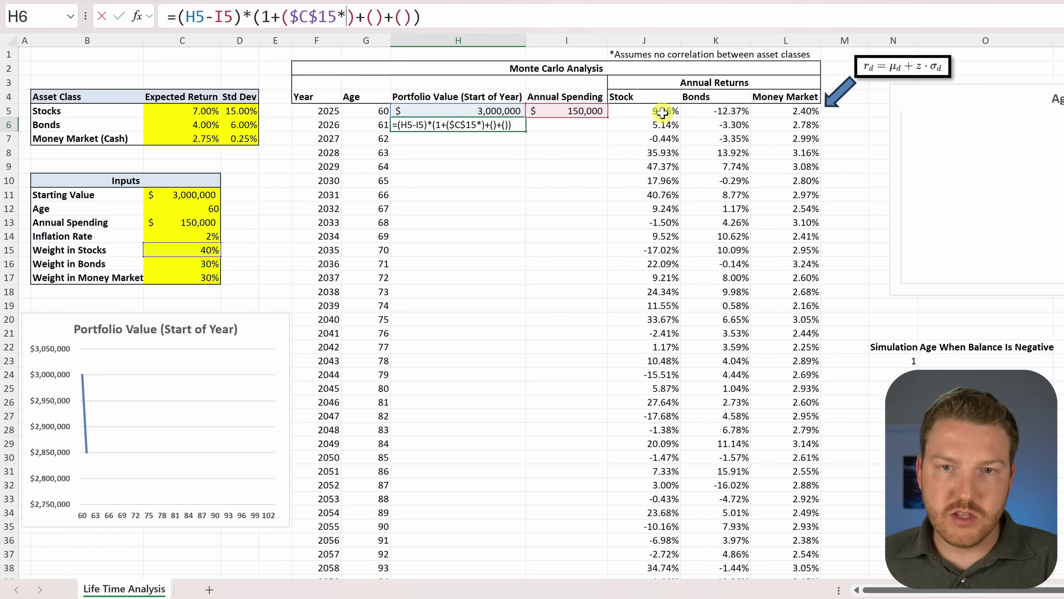
{"action": "left_click", "coordinate": [662, 111]}
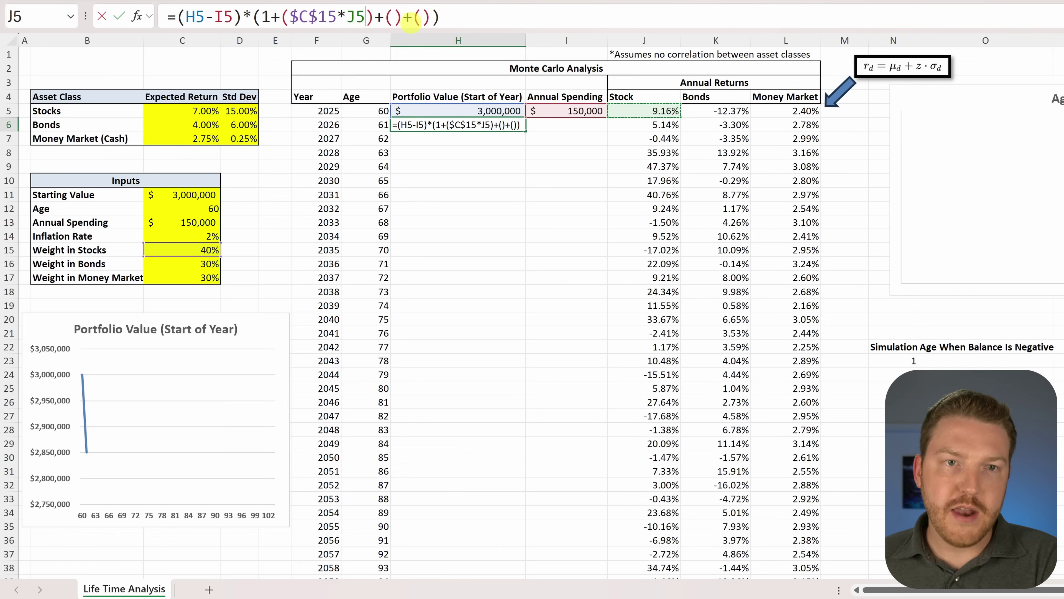
{"action": "key", "text": "F2"}
{"action": "key", "text": "Right"}
{"action": "key", "text": "Right"}
{"action": "key", "text": "Right"}
{"action": "left_click", "coordinate": [197, 264]}
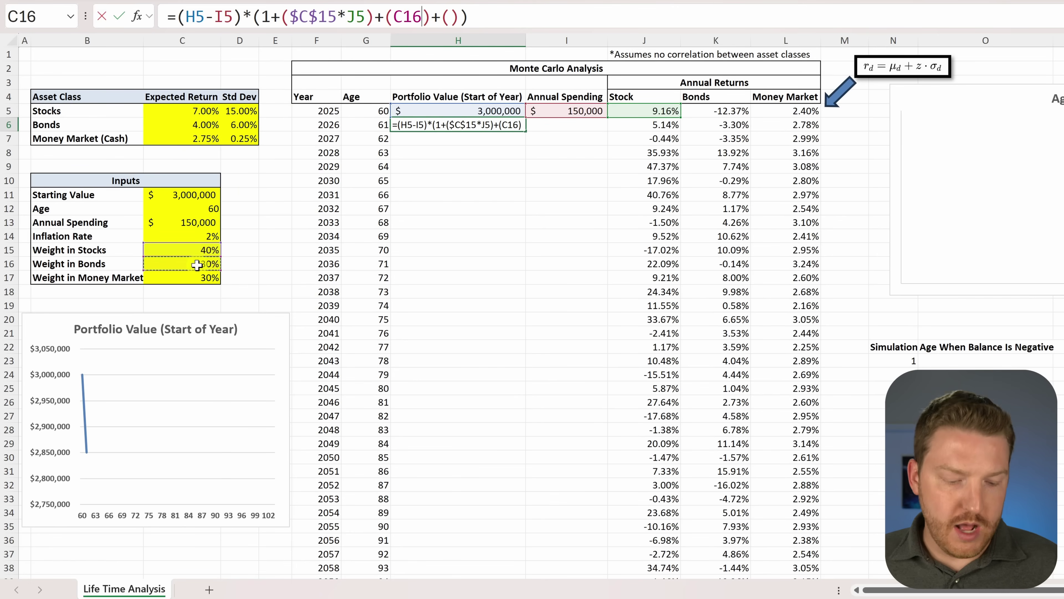
{"action": "key", "text": "F4"}
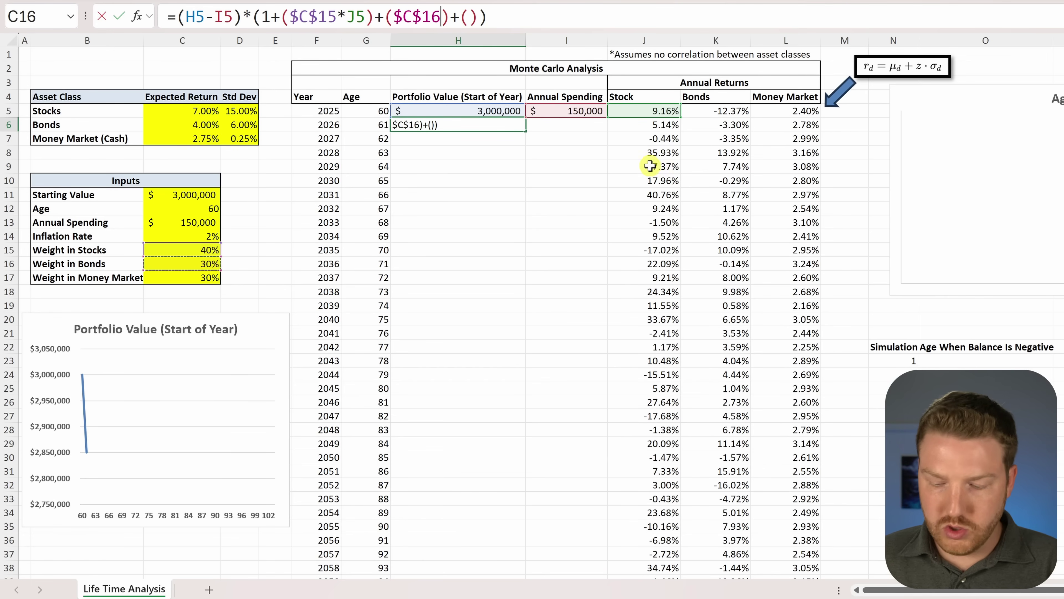
{"action": "type", "text": "*"}
{"action": "left_click", "coordinate": [729, 114]}
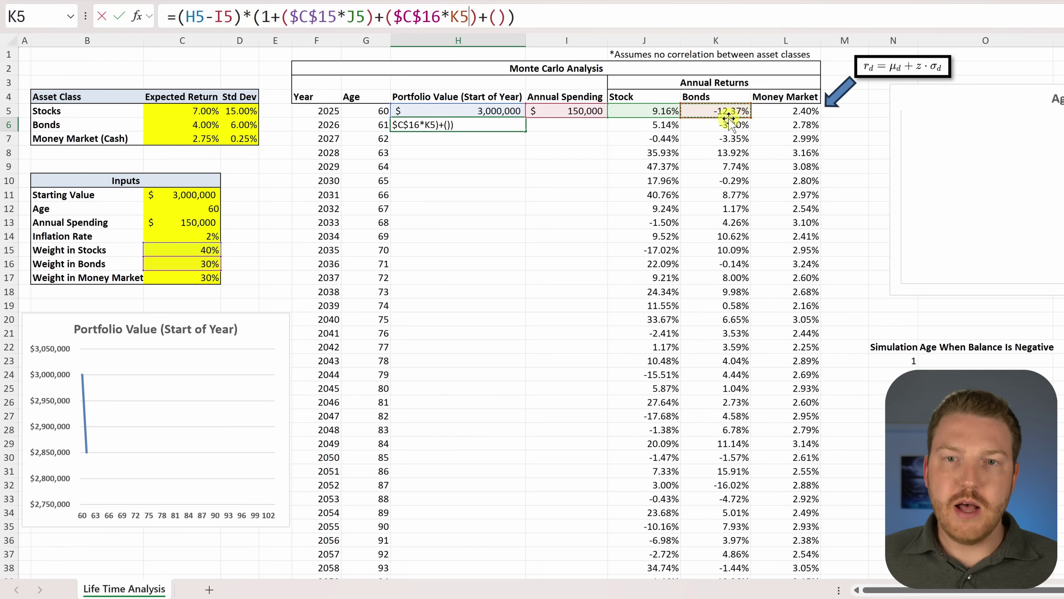
- Add the money market term $C$17*L5 and commit the 2026 portfolio value formula
{"action": "left_click", "coordinate": [496, 17]}
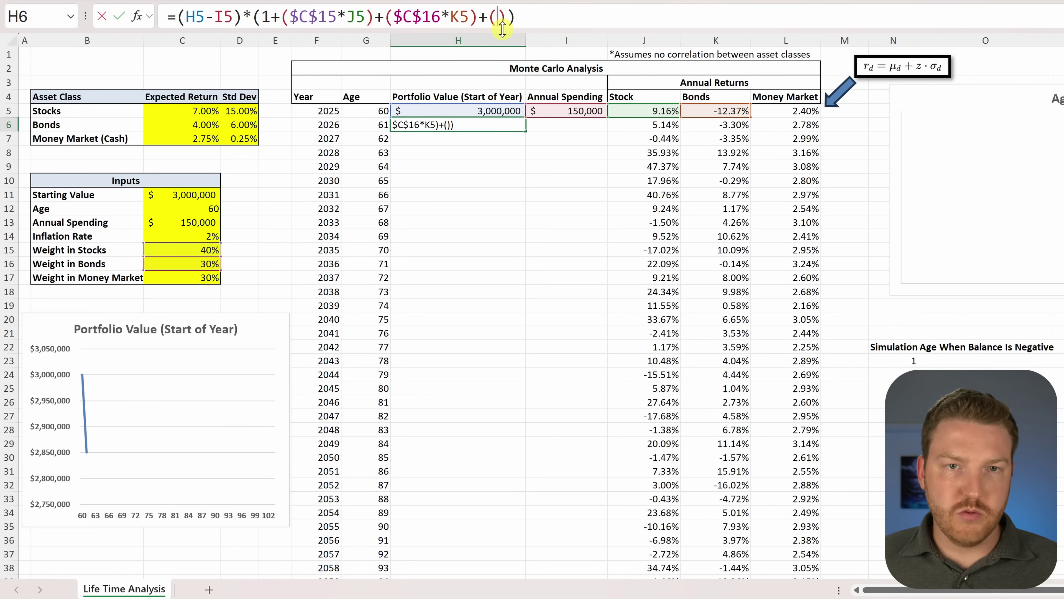
{"action": "left_click", "coordinate": [194, 278]}
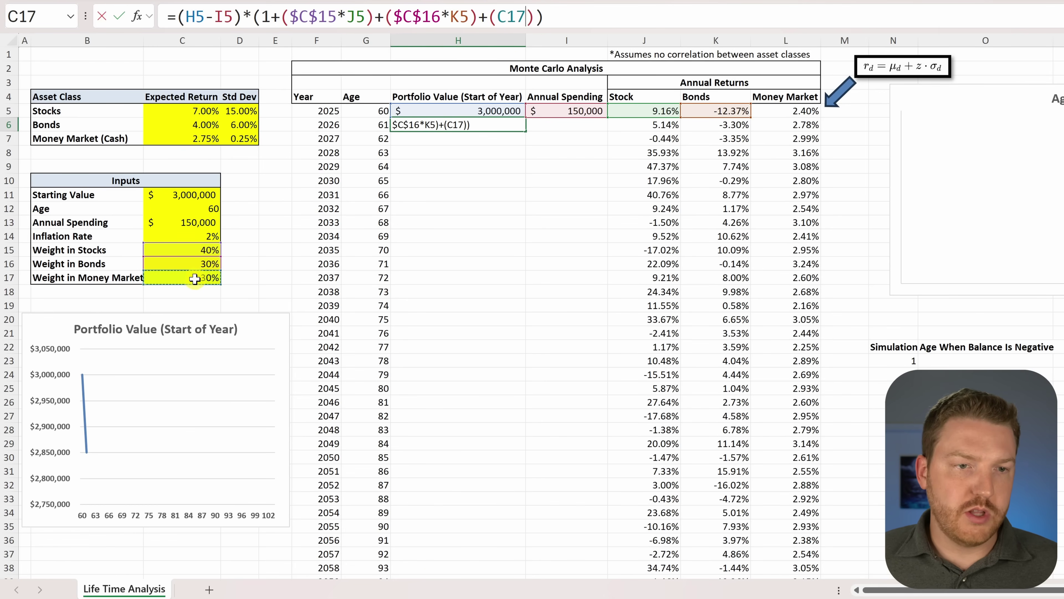
{"action": "key", "text": "F4"}
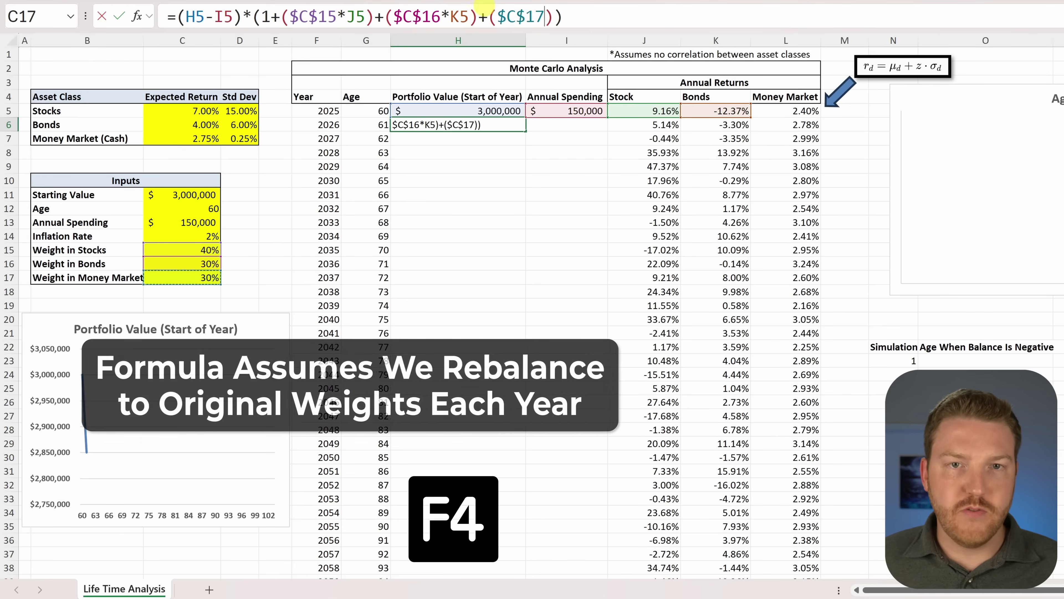
{"action": "type", "text": "*"}
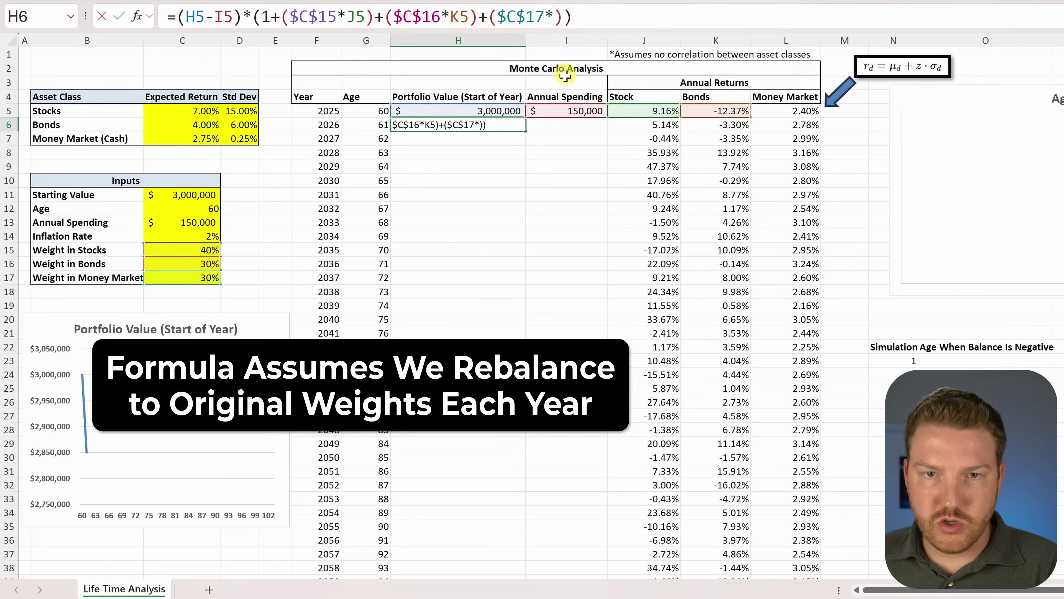
{"action": "left_click", "coordinate": [798, 111]}
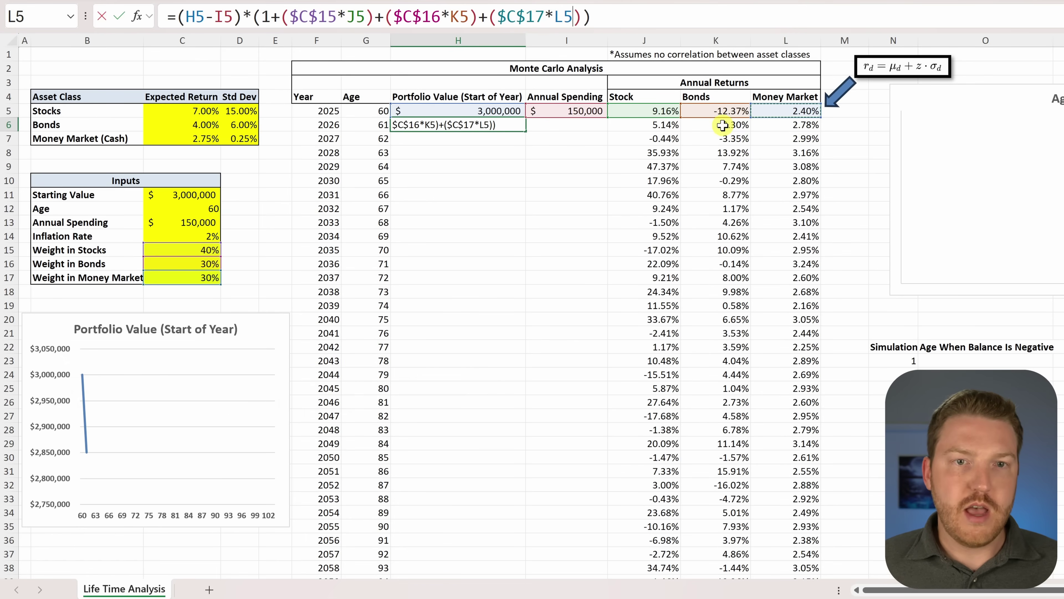
{"action": "key", "text": "Return"}
- Review the formulas in H5, I5 and J5 and the finished H6 formula
{"action": "key", "text": "Up"}
{"action": "key", "text": "Up"}
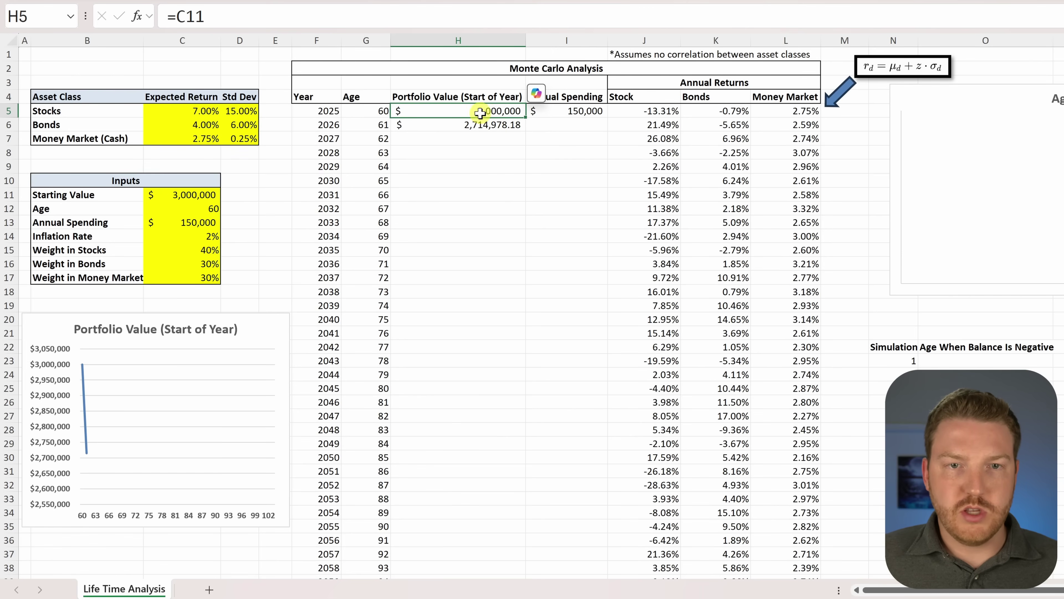
{"action": "left_click", "coordinate": [556, 109]}
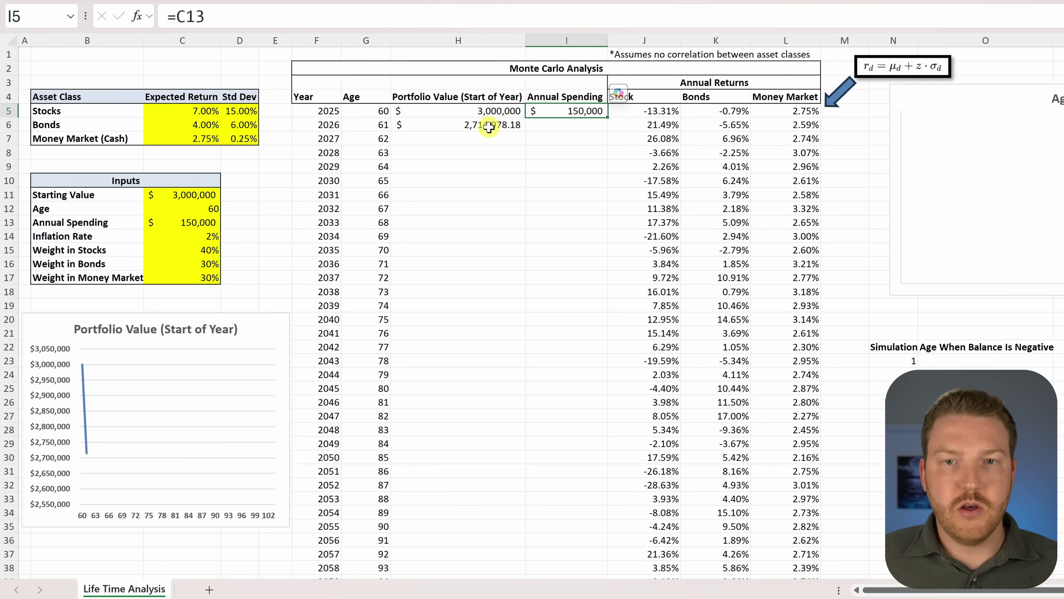
{"action": "left_click", "coordinate": [622, 111]}
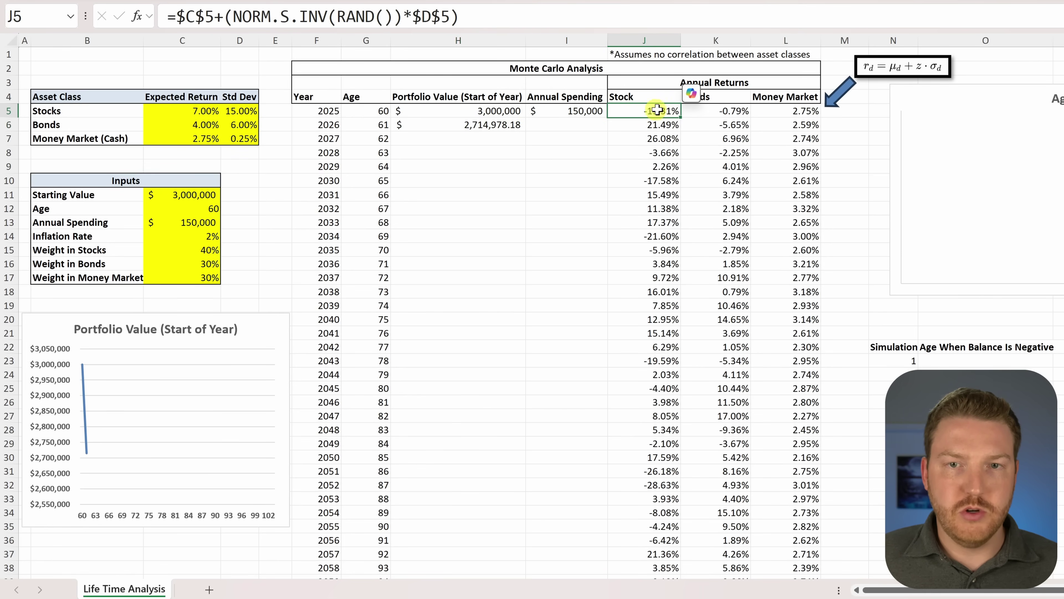
{"action": "left_click", "coordinate": [484, 130]}
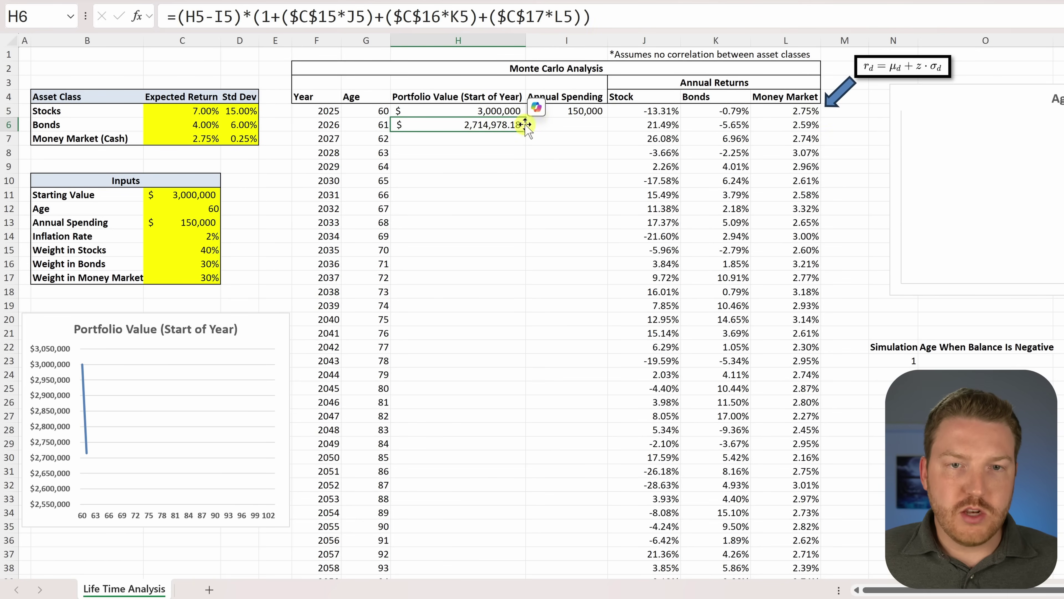
- Enter =I5*(1+$C$14) in I6 so 2026 spending grows by 2% to $153,000
{"action": "left_click", "coordinate": [562, 127]}
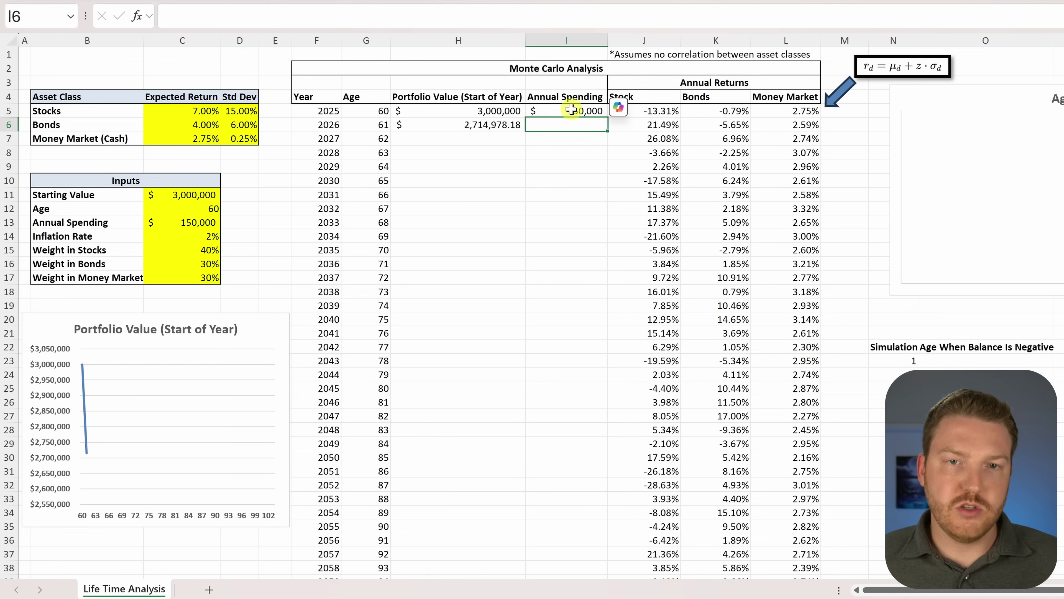
{"action": "left_click", "coordinate": [591, 113]}
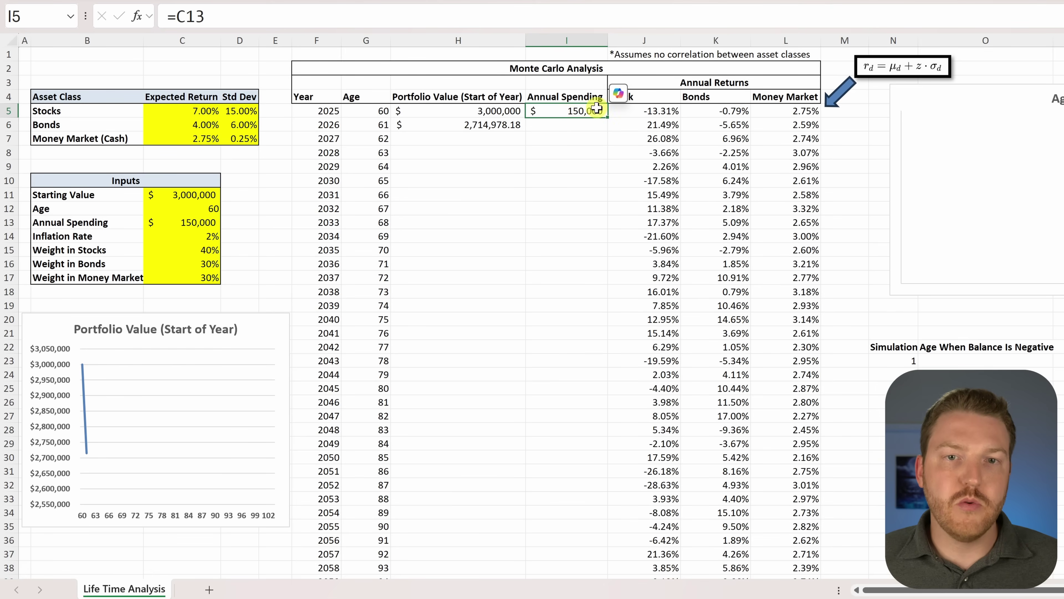
{"action": "left_click", "coordinate": [569, 125]}
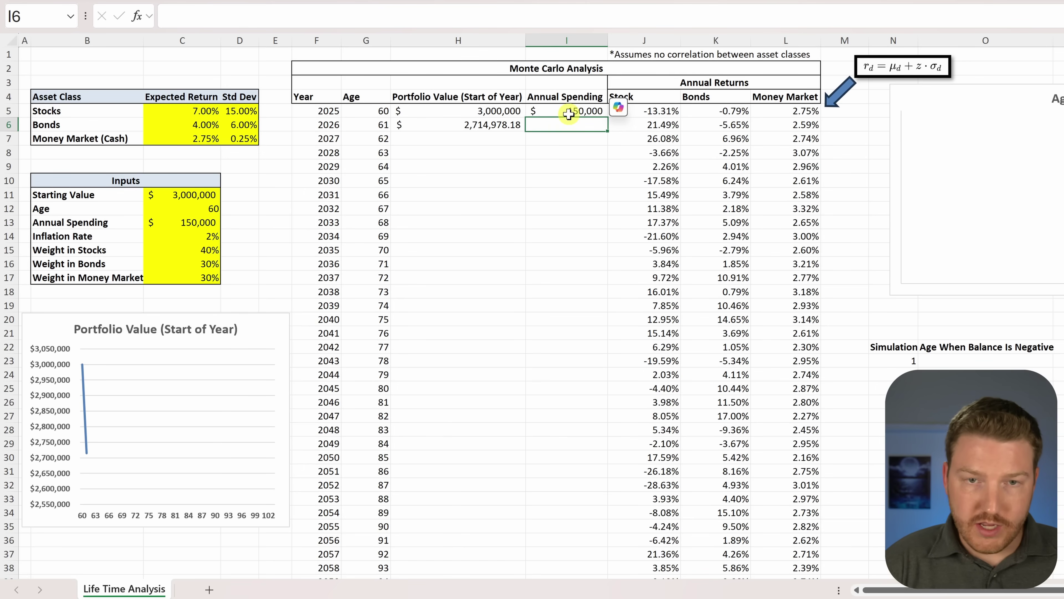
{"action": "type", "text": "="}
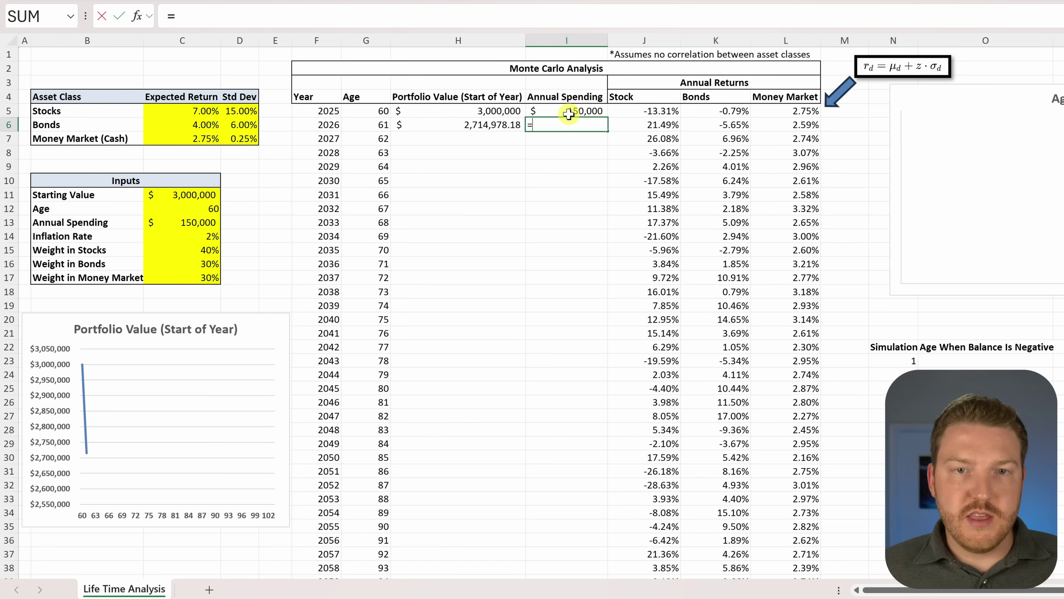
{"action": "left_click", "coordinate": [569, 114]}
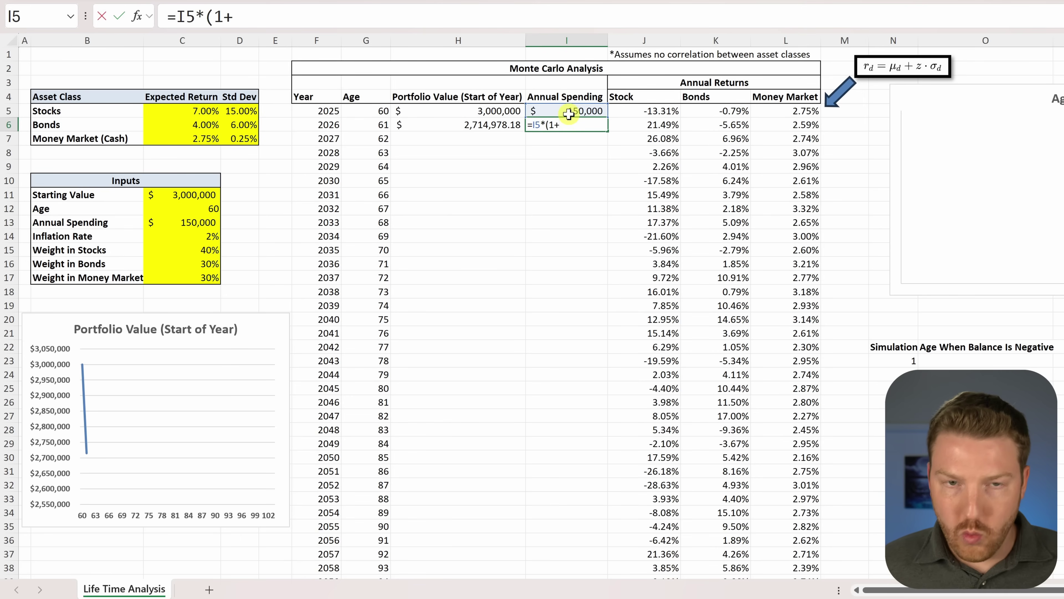
{"action": "left_click", "coordinate": [211, 236]}
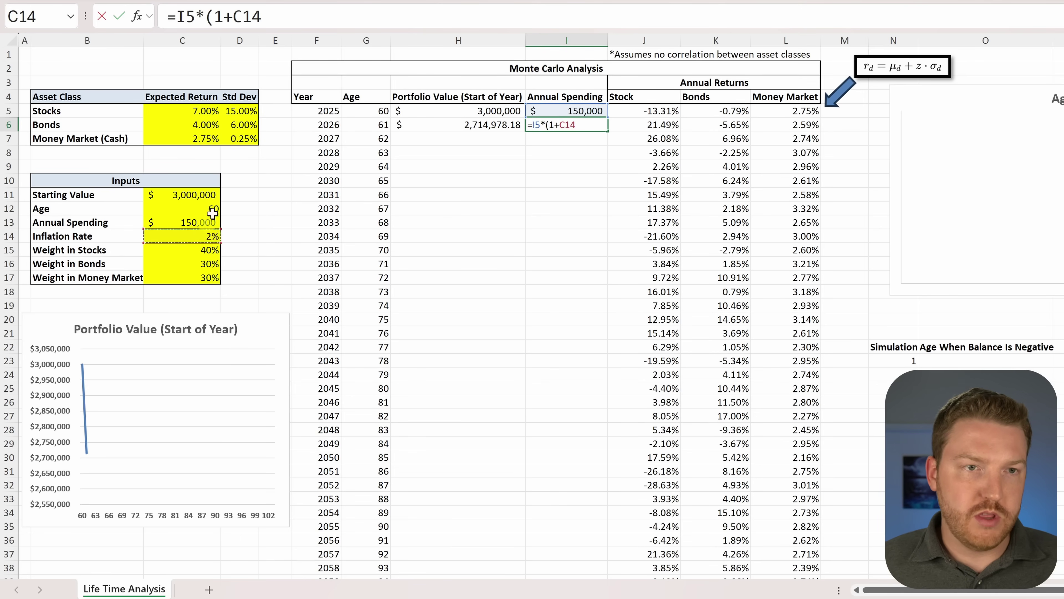
{"action": "left_click", "coordinate": [248, 17]}
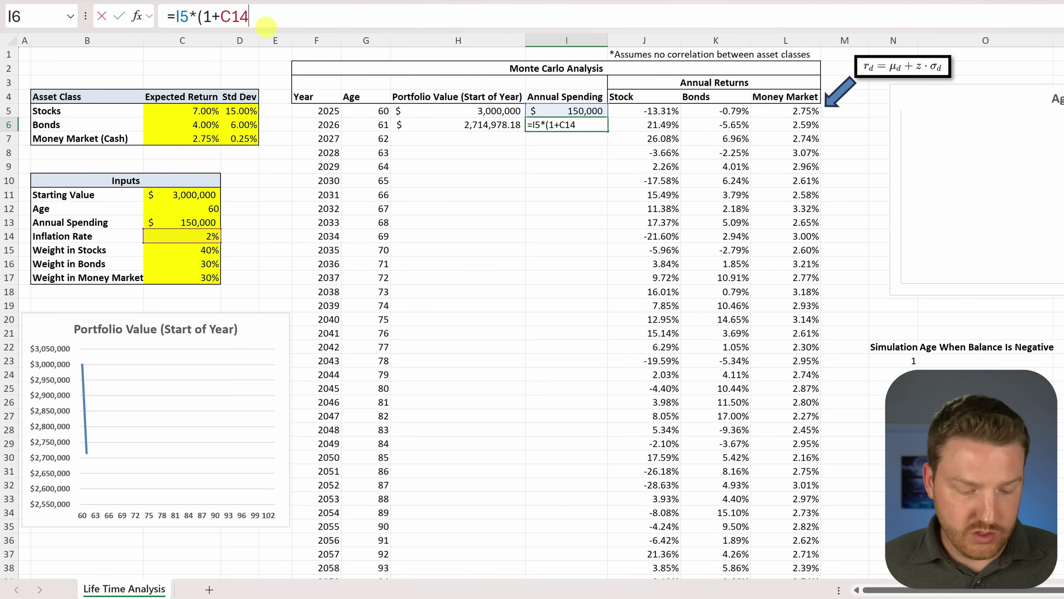
{"action": "key", "text": "F4"}
{"action": "type", "text": ")"}
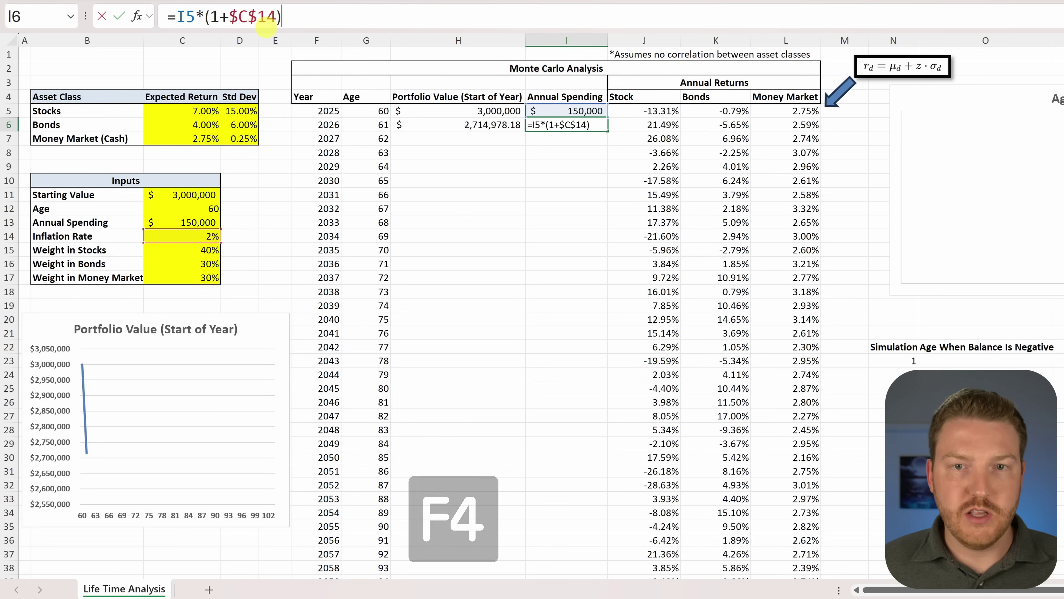
{"action": "key", "text": "Return"}
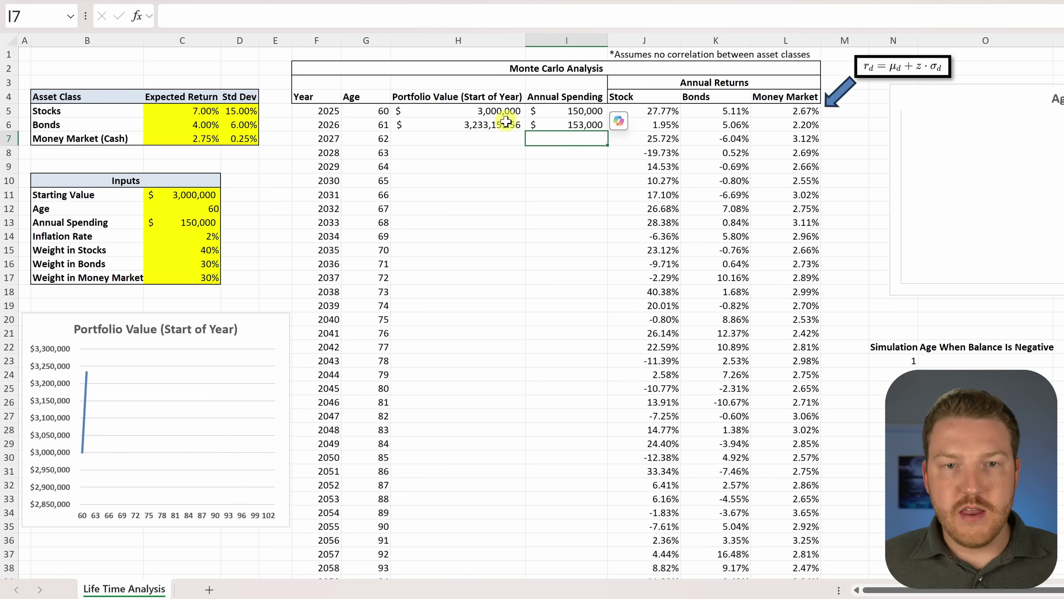
{"action": "left_click_drag", "start_coordinate": [501, 125], "coordinate": [582, 126]}
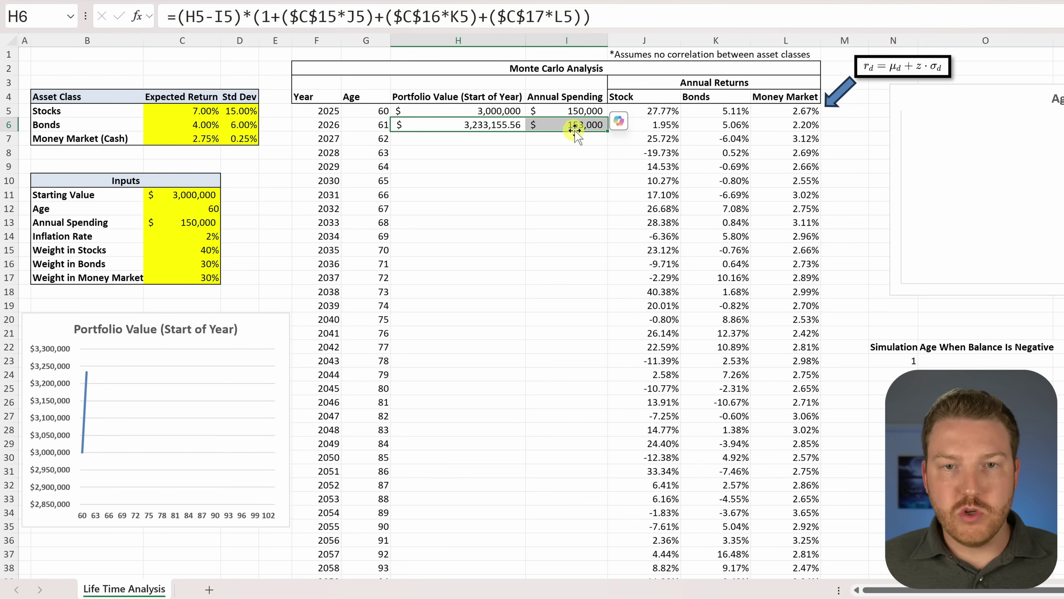
- Fill the H6:I6 formulas down through every year; the chart shows the balance going negative at age 91
{"action": "double_click", "coordinate": [609, 132]}
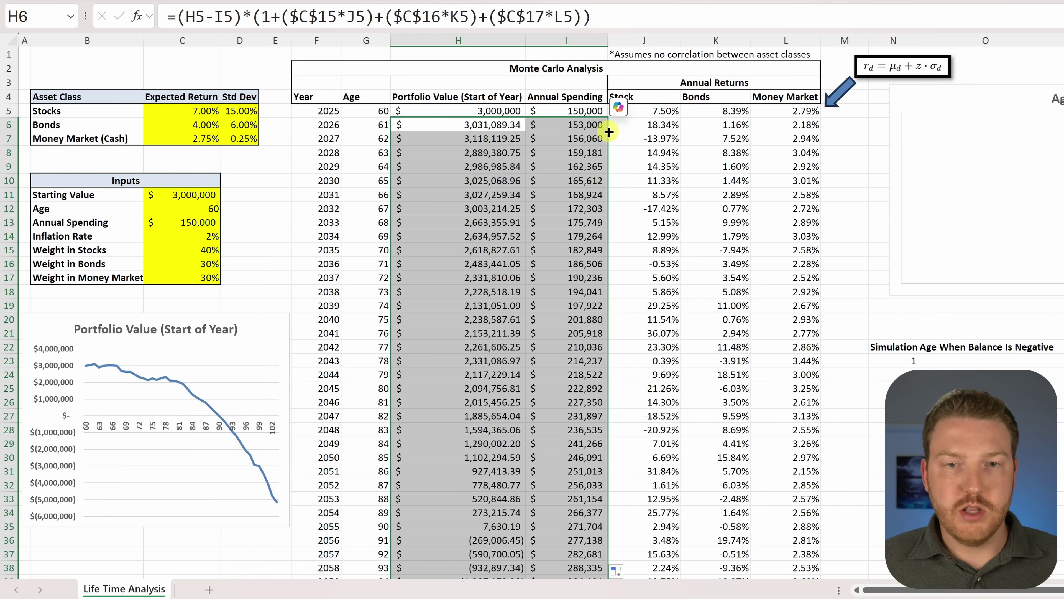
{"action": "left_click", "coordinate": [585, 138]}
{"action": "scroll", "coordinate": [587, 185], "scroll_direction": "down", "scroll_amount": 3}
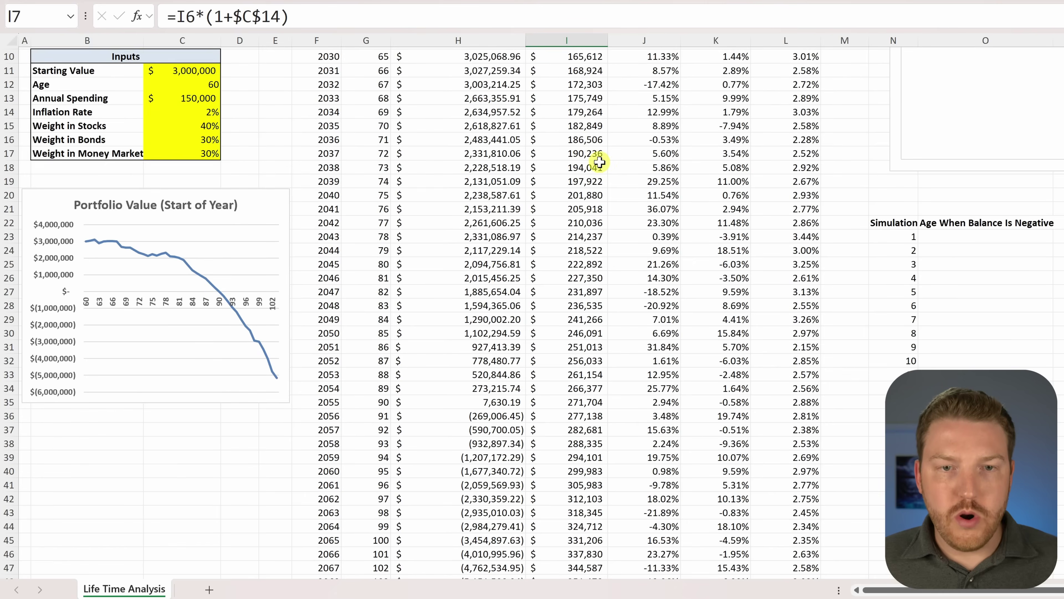
{"action": "scroll", "coordinate": [503, 170], "scroll_direction": "up", "scroll_amount": 3}
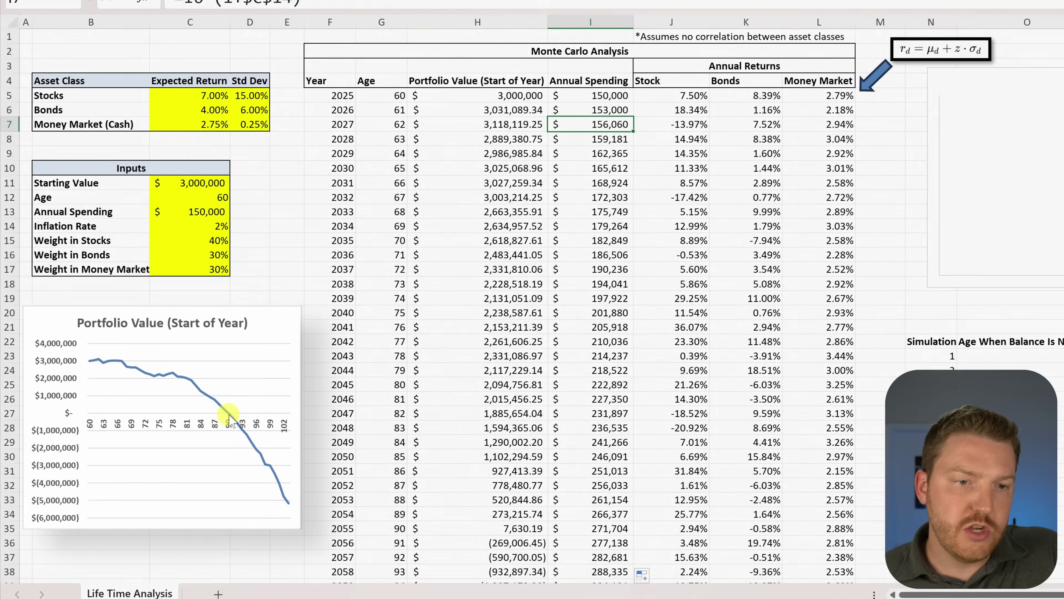
{"action": "scroll", "coordinate": [468, 392], "scroll_direction": "down", "scroll_amount": 1}
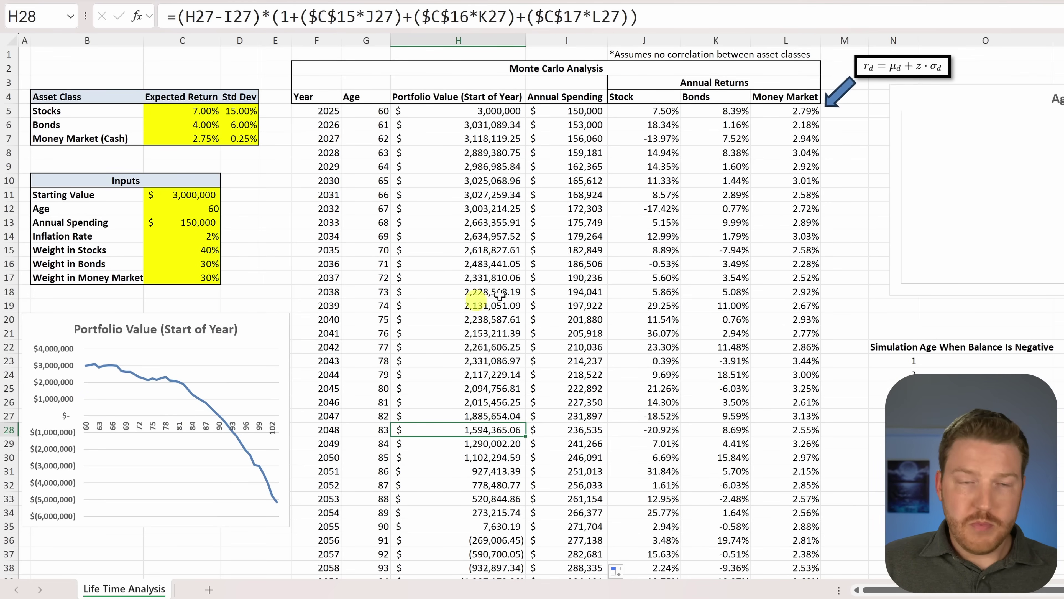
- Recalculate four times with F9 to draw fresh random returns and new projected balances
{"action": "left_click", "coordinate": [846, 157]}
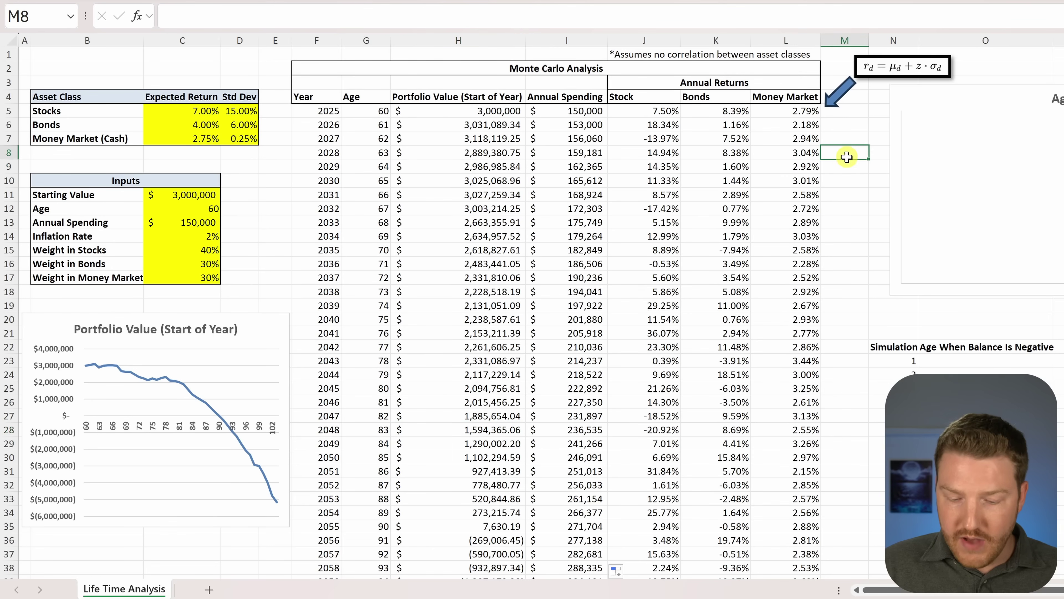
{"action": "key", "text": "F9"}
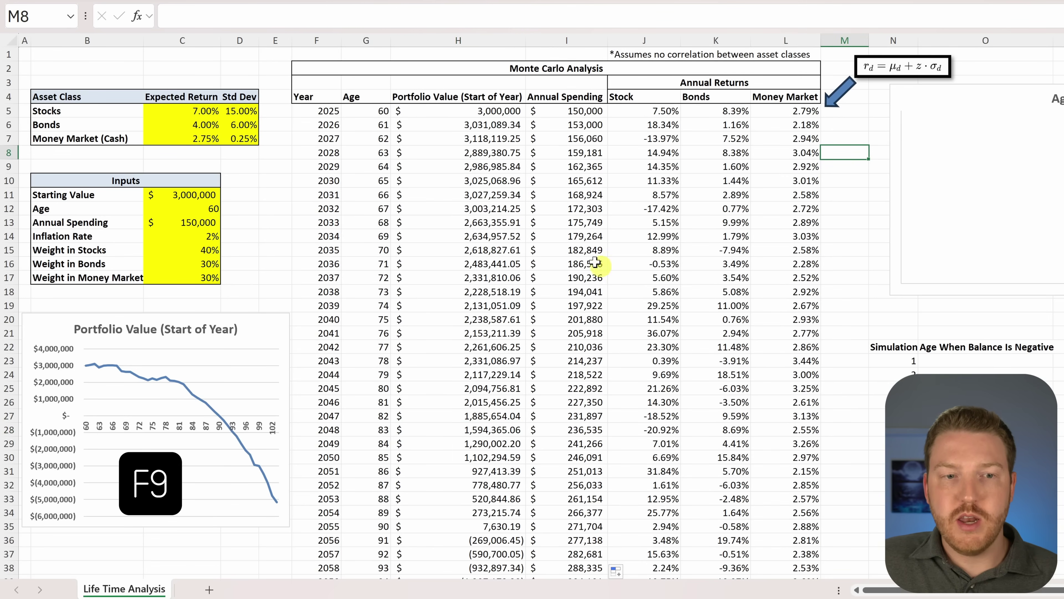
{"action": "key", "text": "F9"}
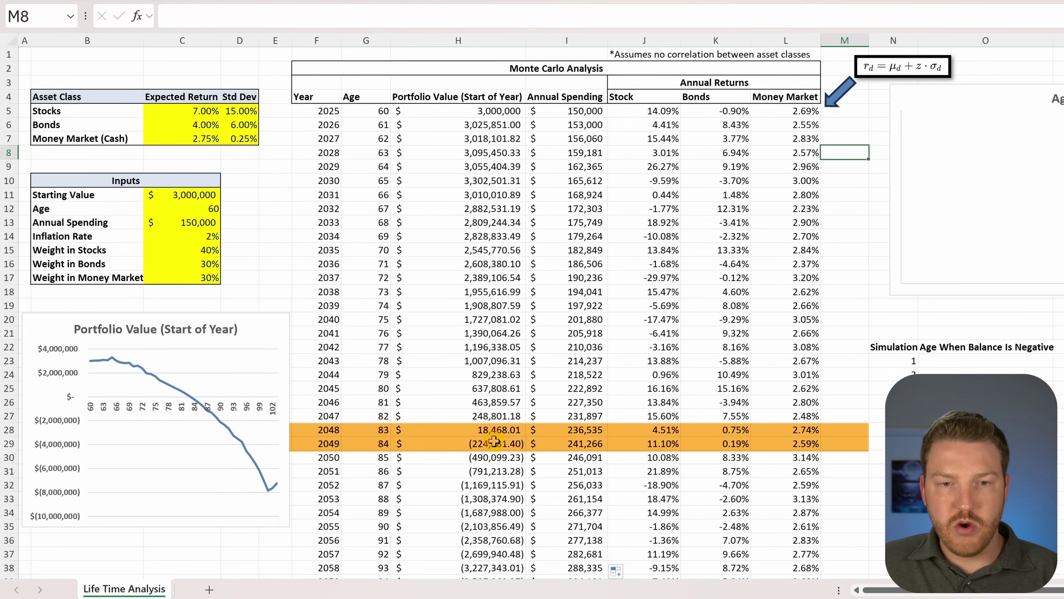
{"action": "key", "text": "F9"}
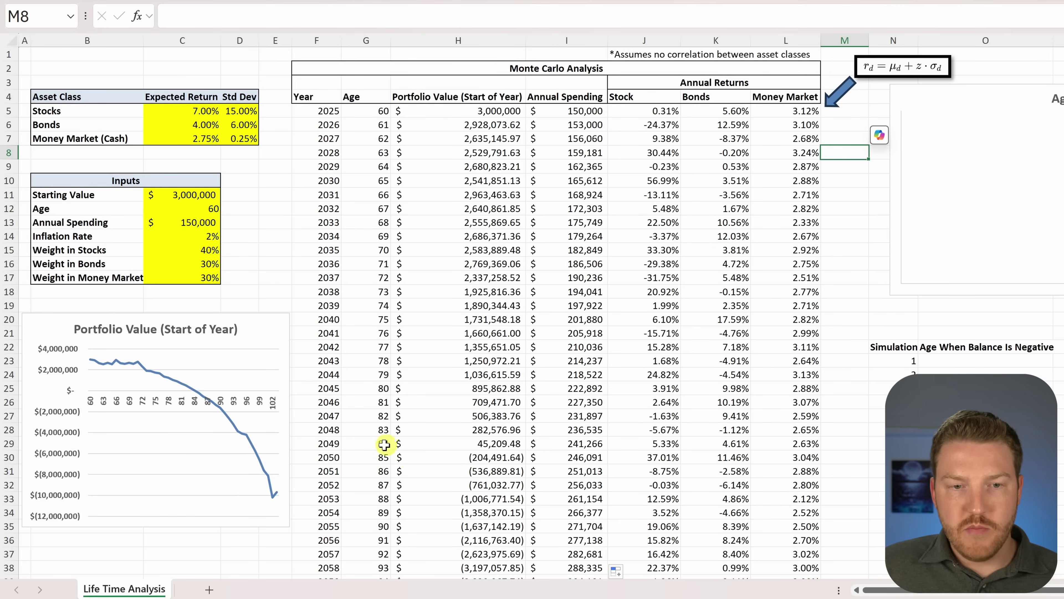
{"action": "key", "text": "F9"}
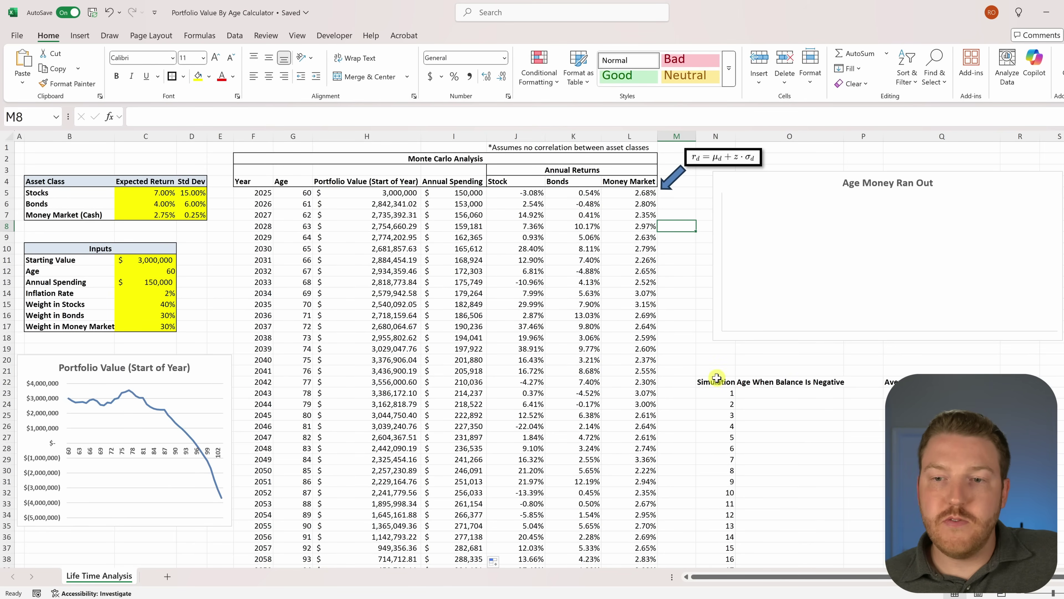
{"action": "left_click_drag", "start_coordinate": [716, 377], "coordinate": [763, 537]}
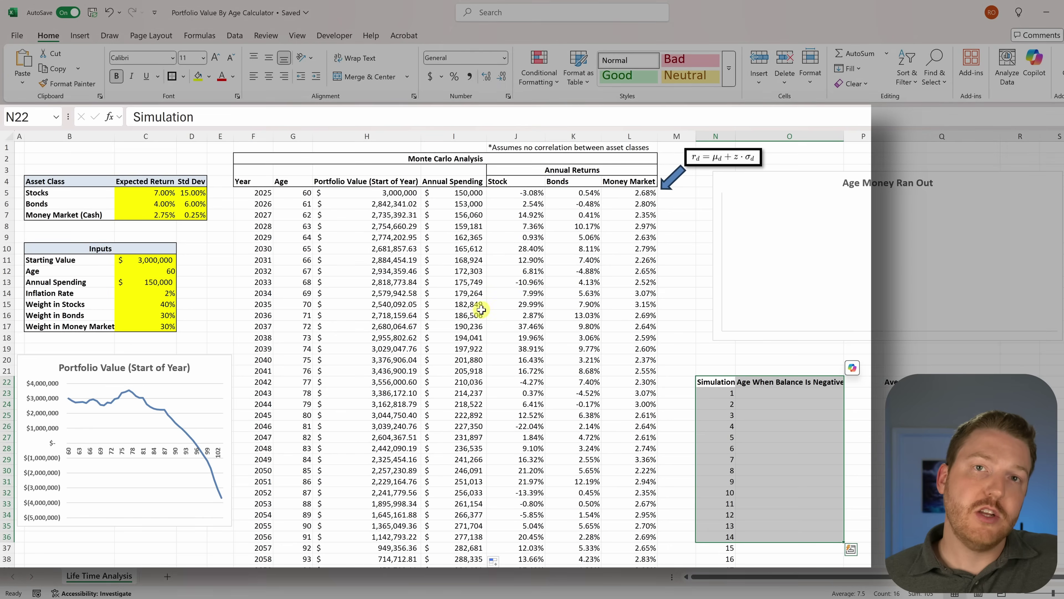
- Inspect a random bond return formula and select simulation 1 in the results table
{"action": "left_click", "coordinate": [570, 294]}
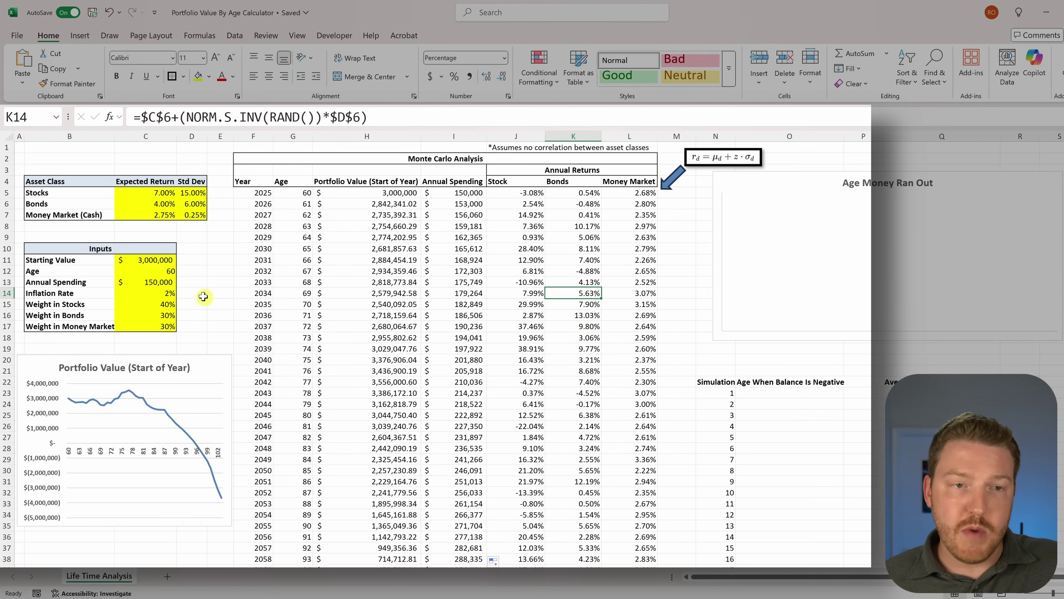
{"action": "left_click", "coordinate": [755, 402]}
{"action": "left_click", "coordinate": [721, 393]}
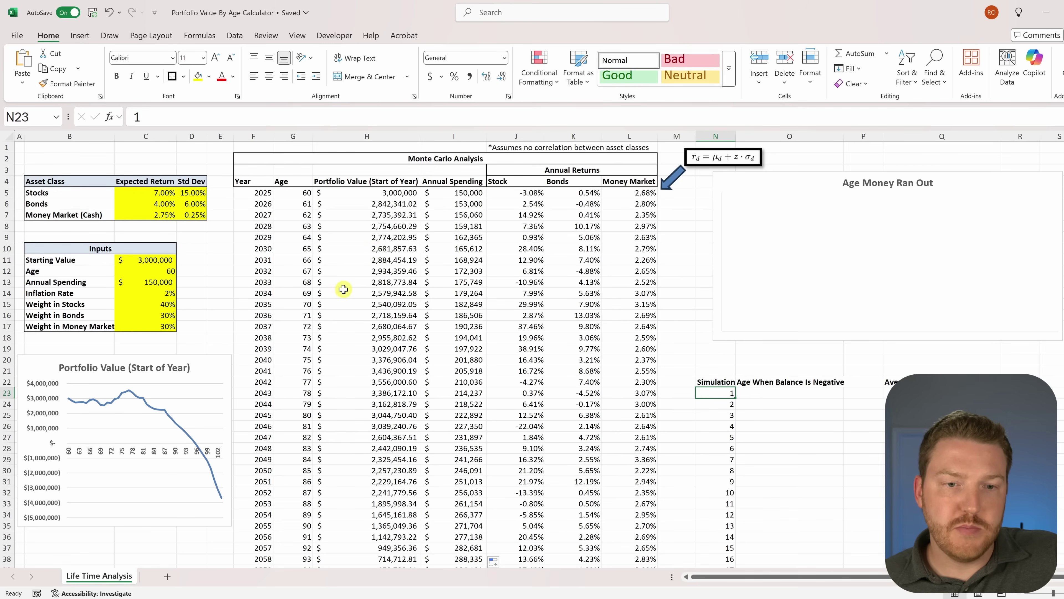
{"action": "scroll", "coordinate": [343, 289], "scroll_direction": "down", "scroll_amount": 2}
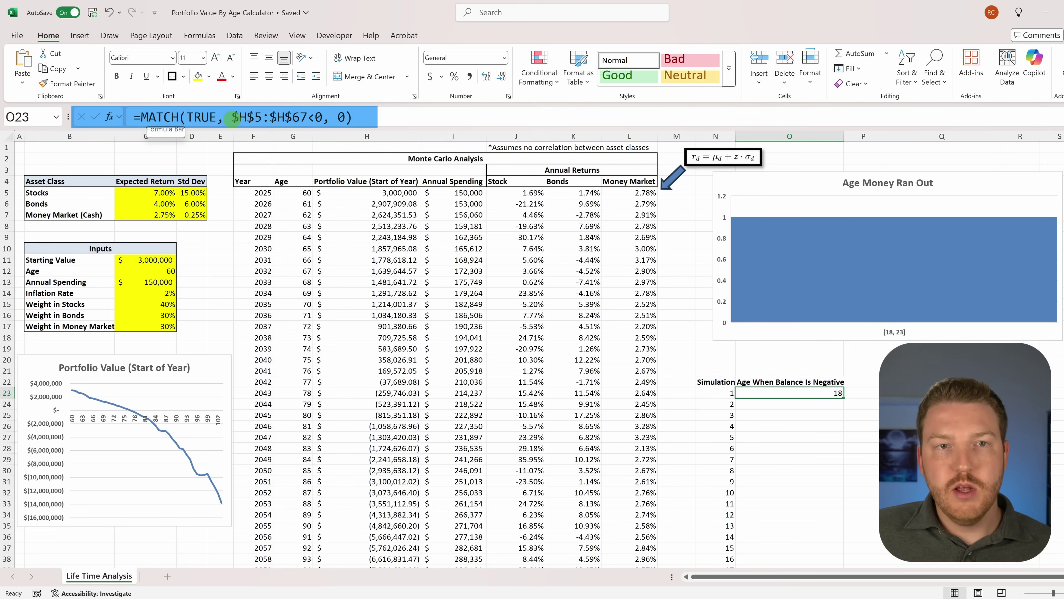
- Complete =MATCH(TRUE, $H$5:$H$67<0, 0) in O23 and verify its result of 18 against H5:H22
{"action": "left_click", "coordinate": [320, 116]}
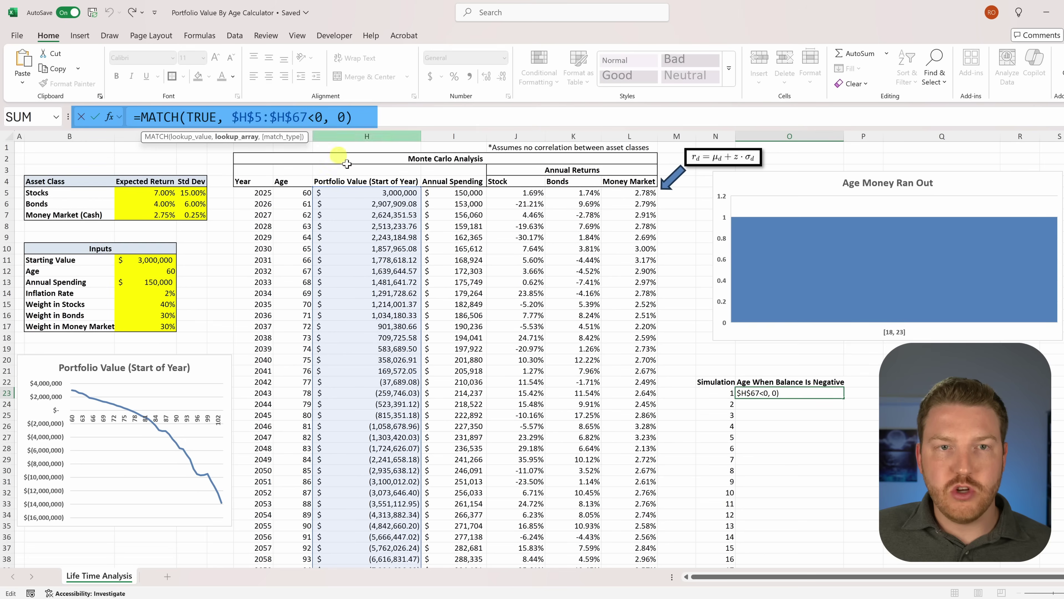
{"action": "scroll", "coordinate": [398, 440], "scroll_direction": "down", "scroll_amount": 13}
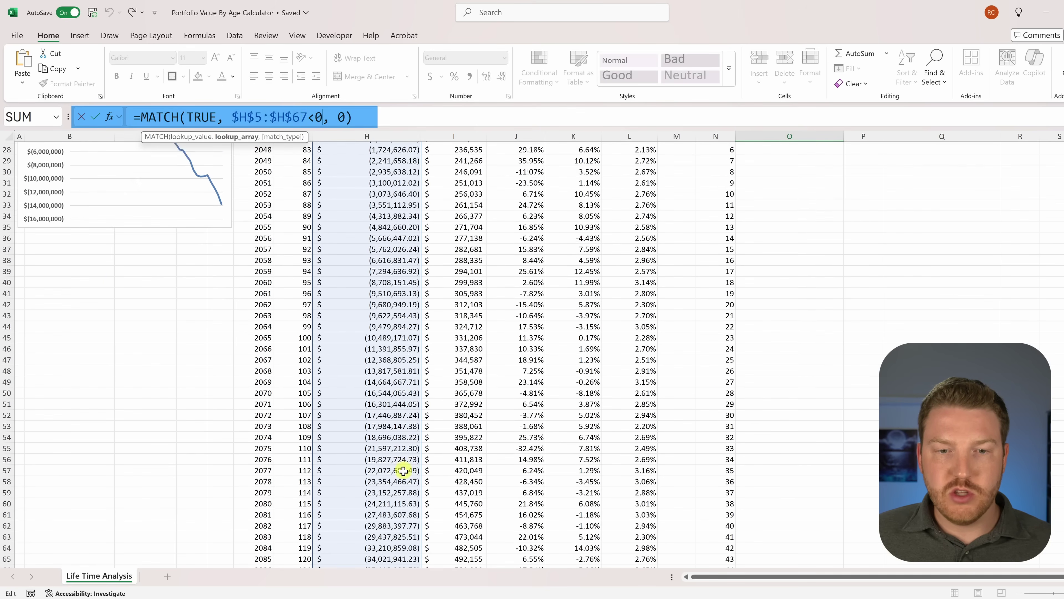
{"action": "scroll", "coordinate": [310, 156], "scroll_direction": "up", "scroll_amount": 11}
{"action": "scroll", "coordinate": [322, 158], "scroll_direction": "up", "scroll_amount": 2}
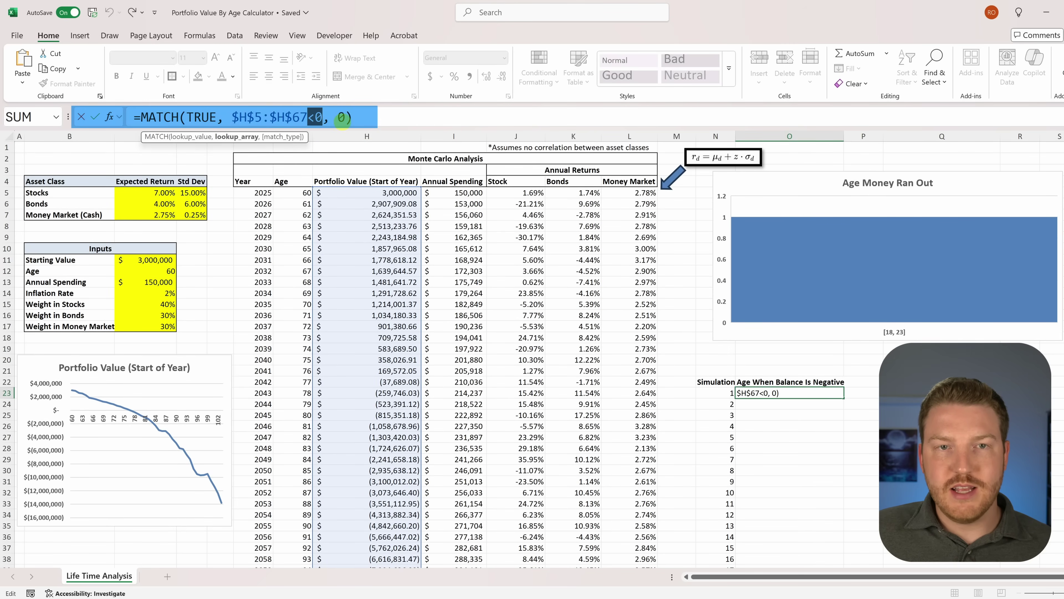
{"action": "left_click", "coordinate": [332, 117]}
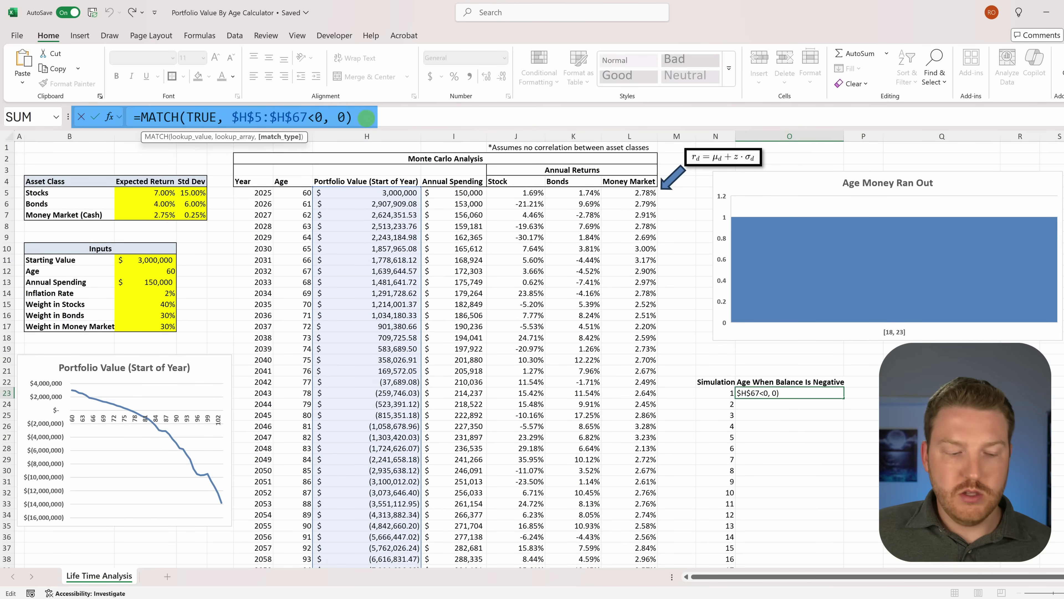
{"action": "key", "text": "ctrl+Return"}
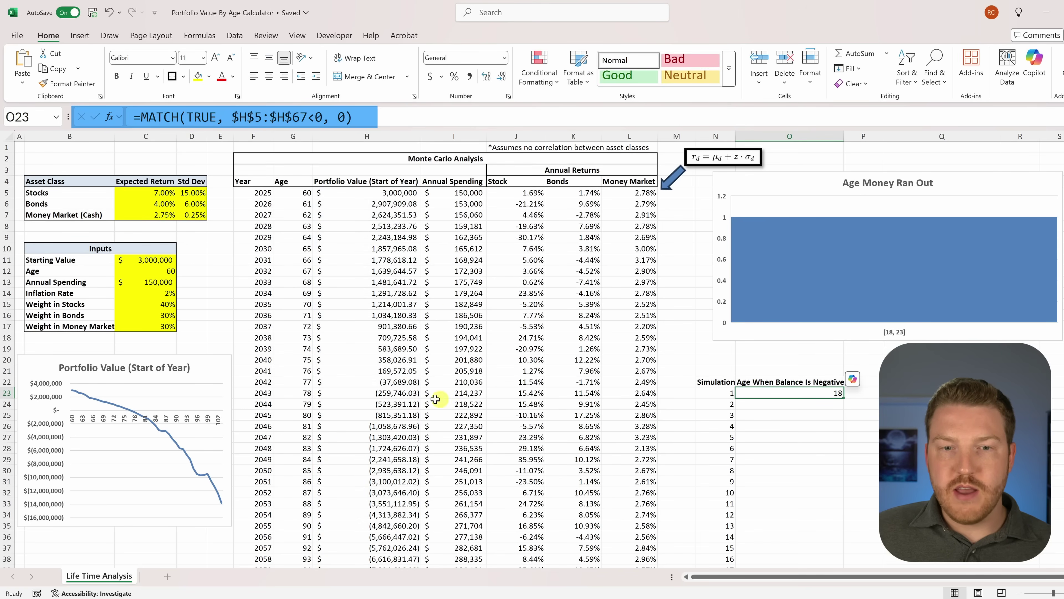
{"action": "left_click_drag", "start_coordinate": [373, 193], "coordinate": [397, 382]}
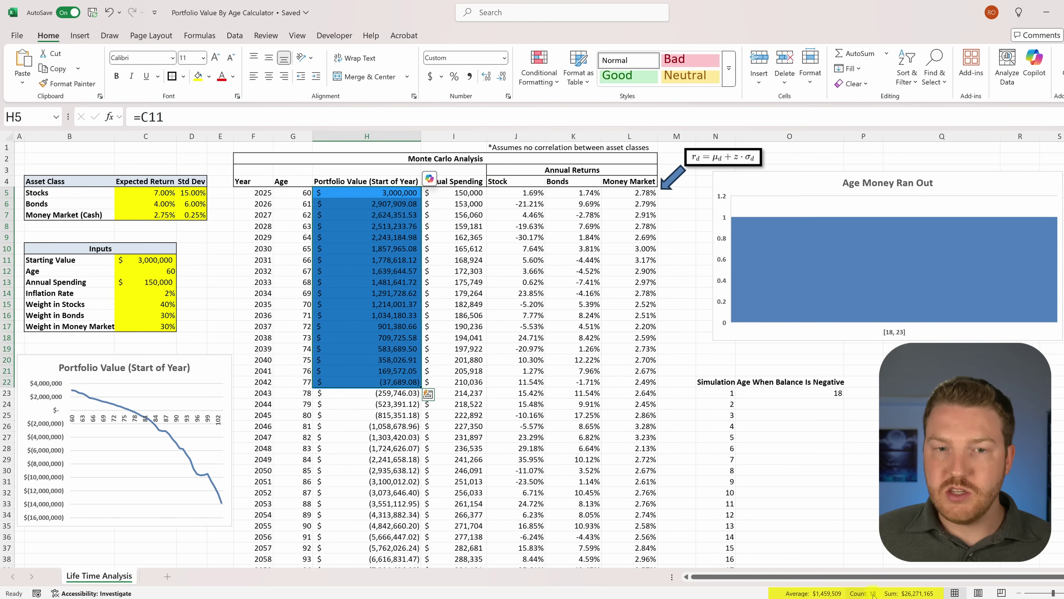
{"action": "left_click", "coordinate": [774, 393]}
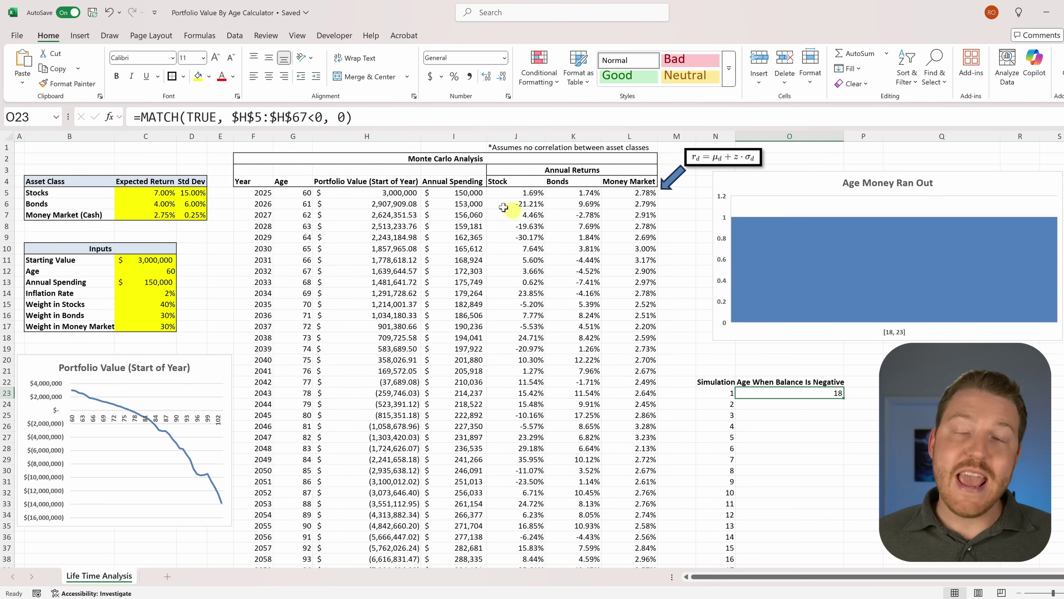
{"action": "left_click", "coordinate": [142, 117]}
- Change O23 to =OFFSET(G4,MATCH(TRUE, $H$5:$H$67<0, 0),0), returning run-out age 88
{"action": "type", "text": "off"}
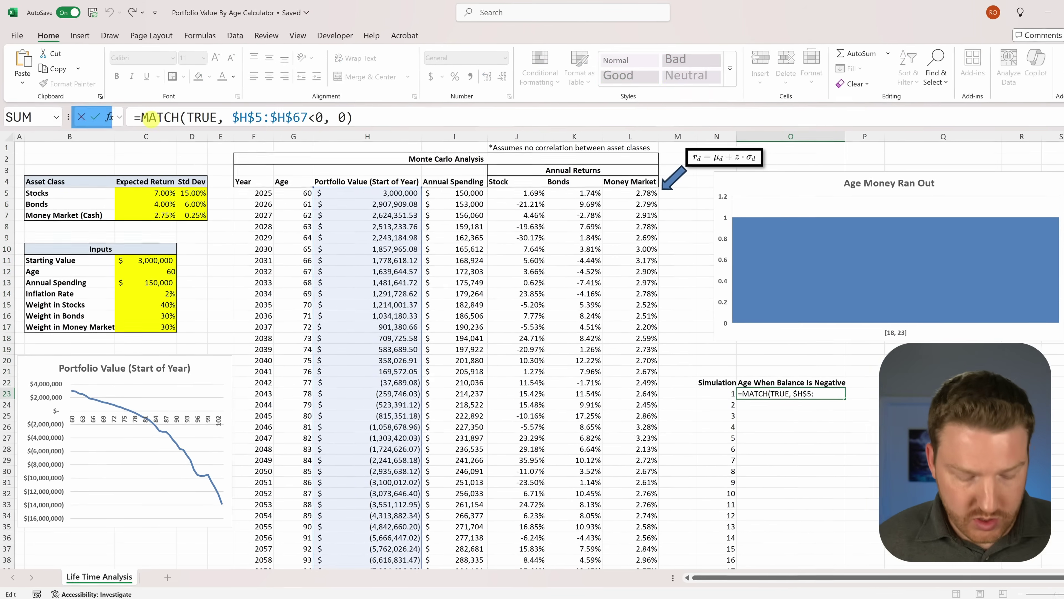
{"action": "type", "text": "set"}
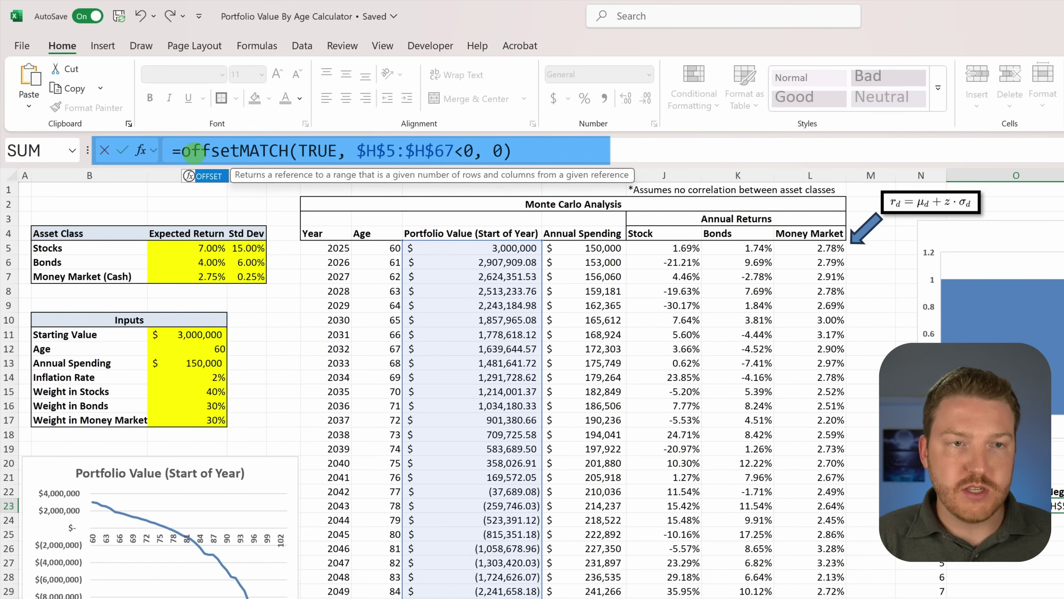
{"action": "key", "text": "Tab"}
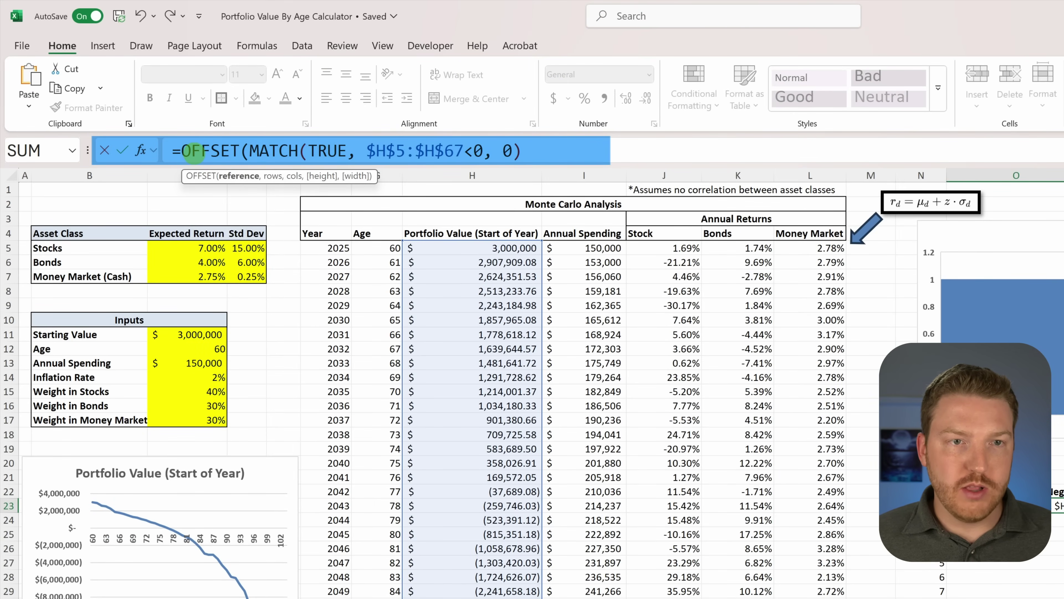
{"action": "left_click", "coordinate": [379, 233]}
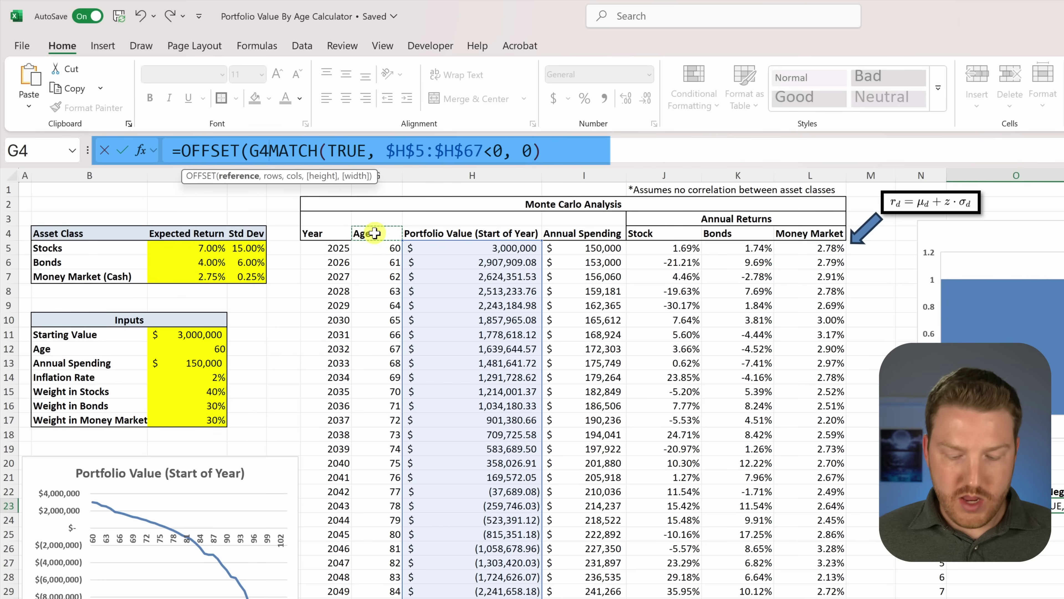
{"action": "type", "text": ", 0)"}
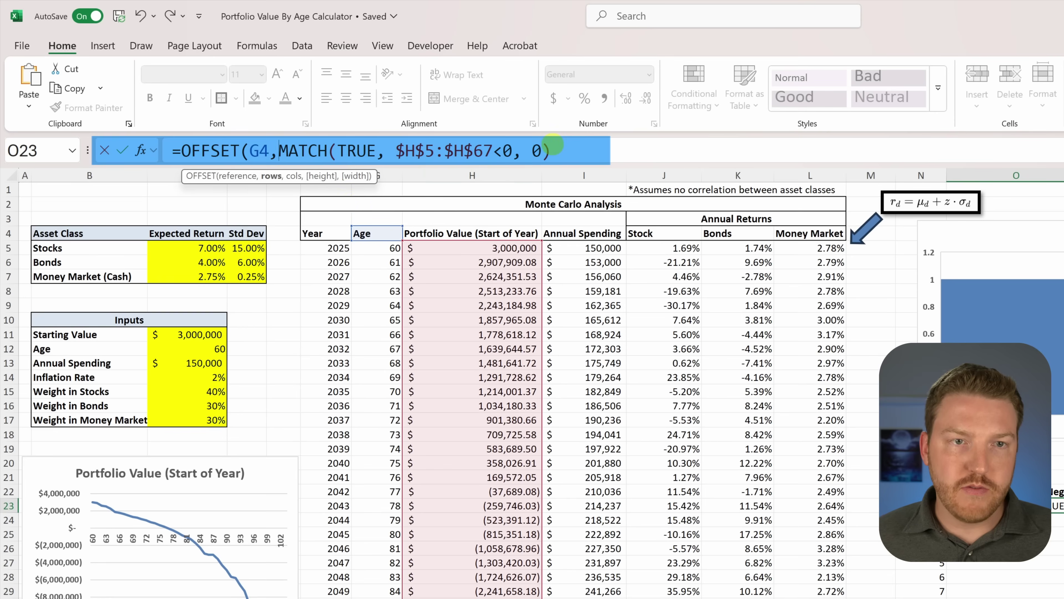
{"action": "type", "text": ",0"}
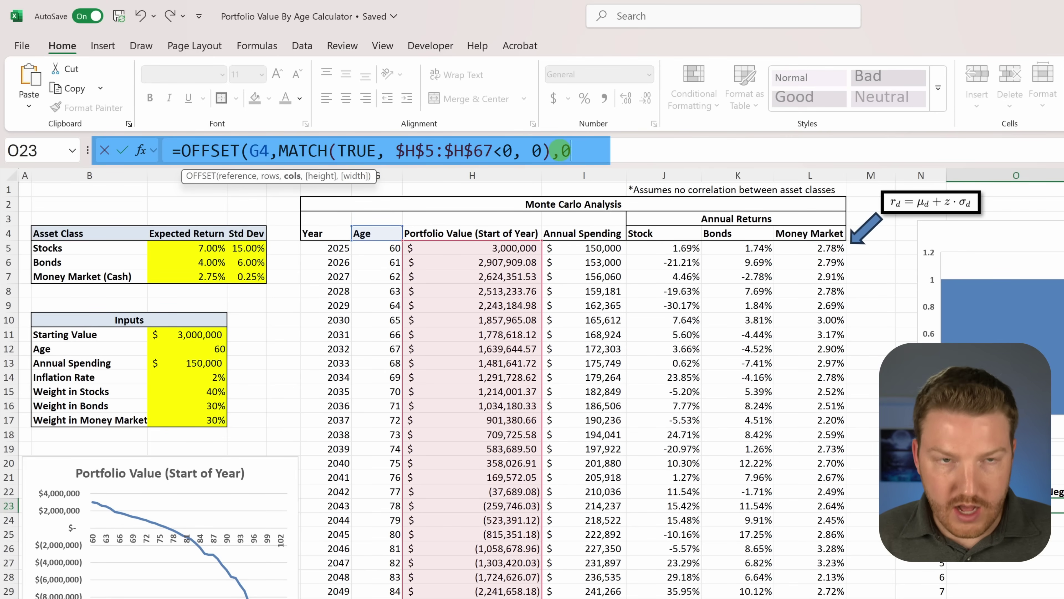
{"action": "type", "text": ")"}
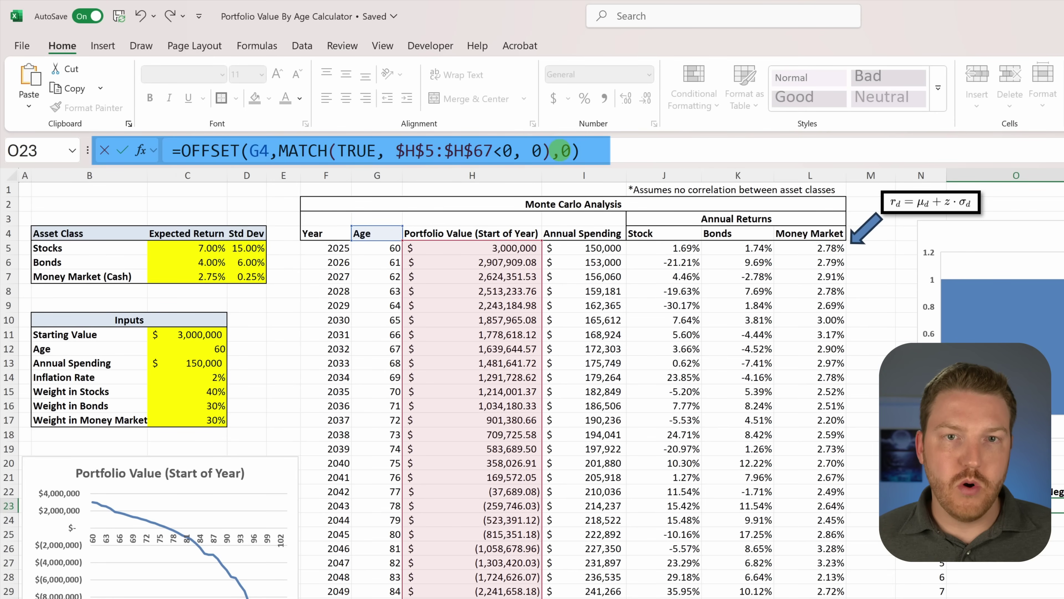
{"action": "key", "text": "Return"}
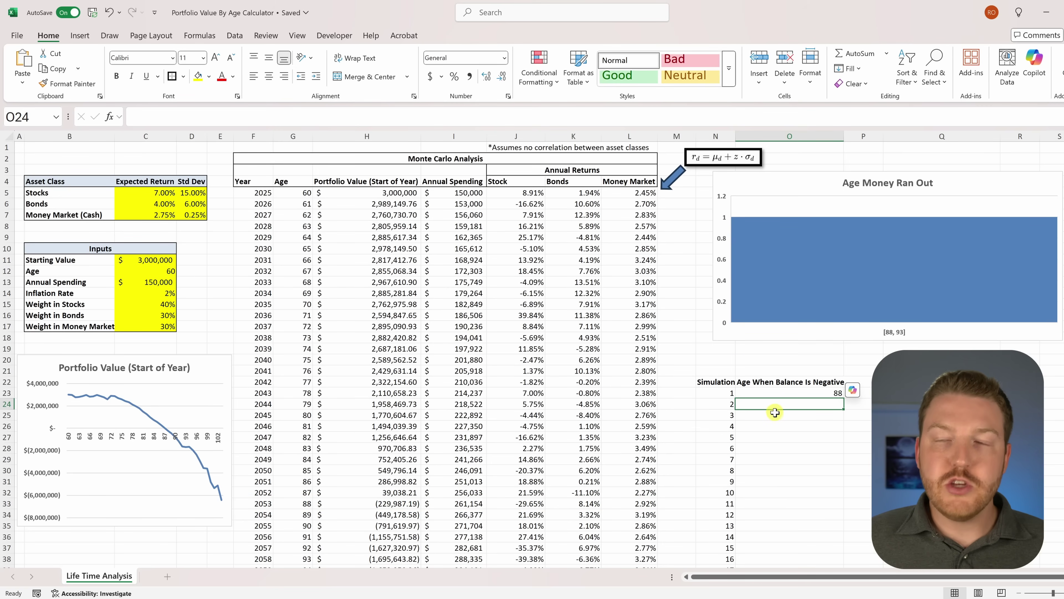
{"action": "left_click", "coordinate": [726, 393]}
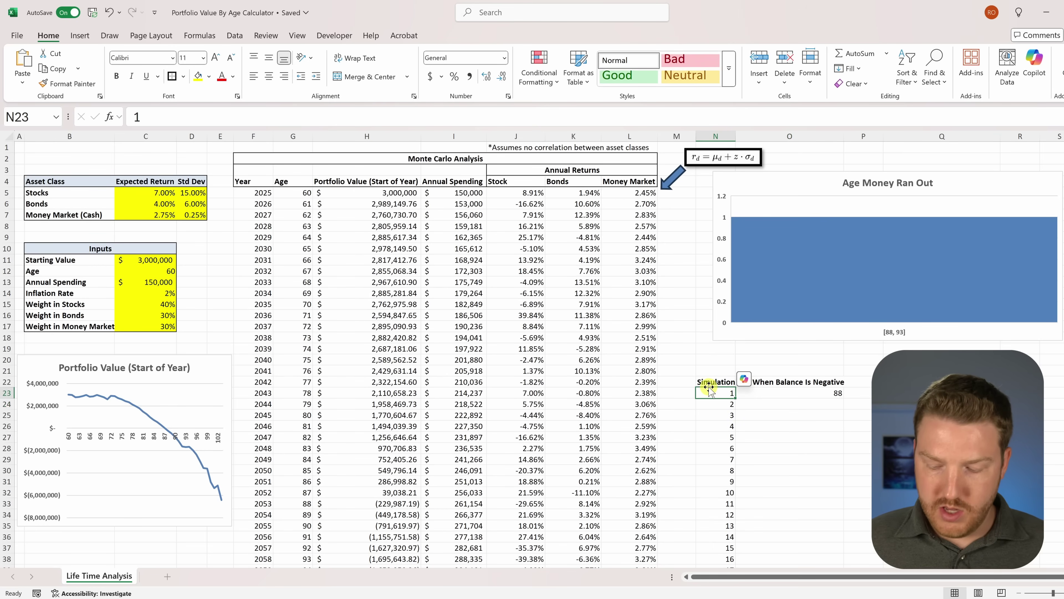
- Extend the 1, 2 series down column N to simulation number 5000
{"action": "key", "text": "Down"}
{"action": "key", "text": "Down"}
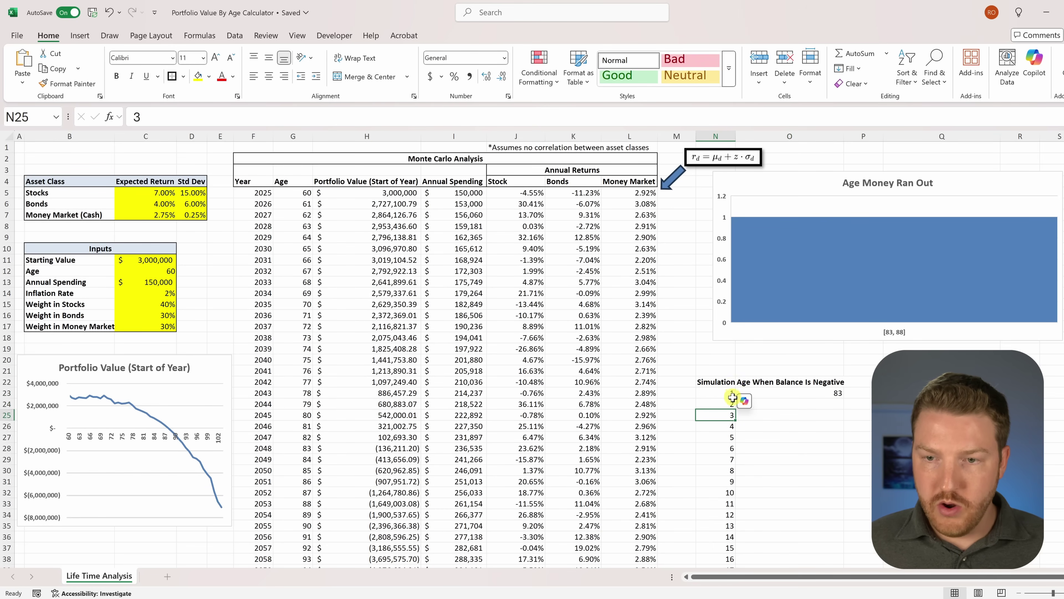
{"action": "left_click_drag", "start_coordinate": [731, 397], "coordinate": [733, 515]}
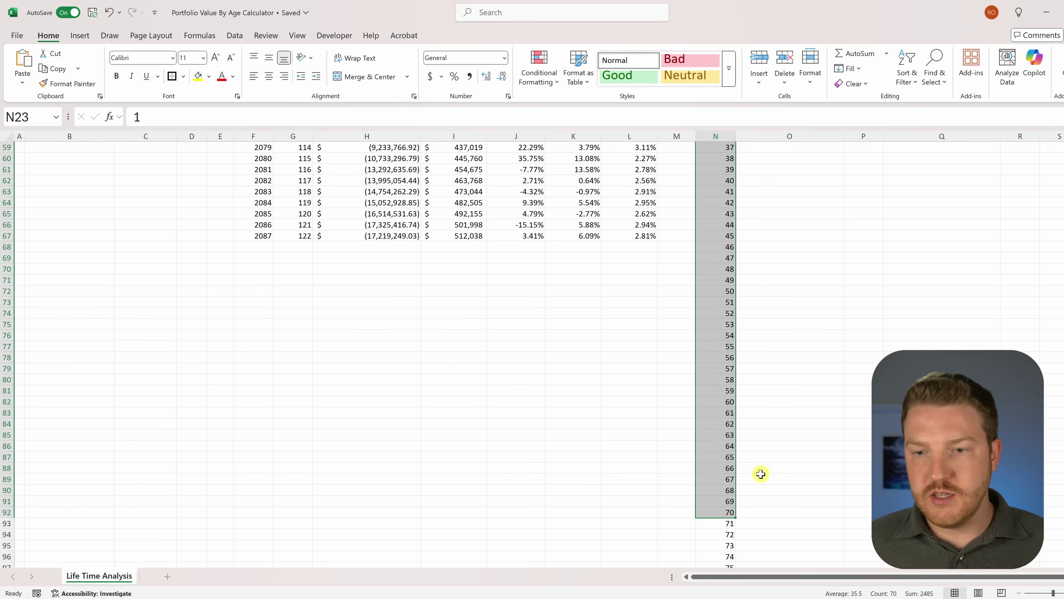
{"action": "scroll", "coordinate": [761, 474], "scroll_direction": "down", "scroll_amount": 11}
{"action": "left_click", "coordinate": [731, 291]}
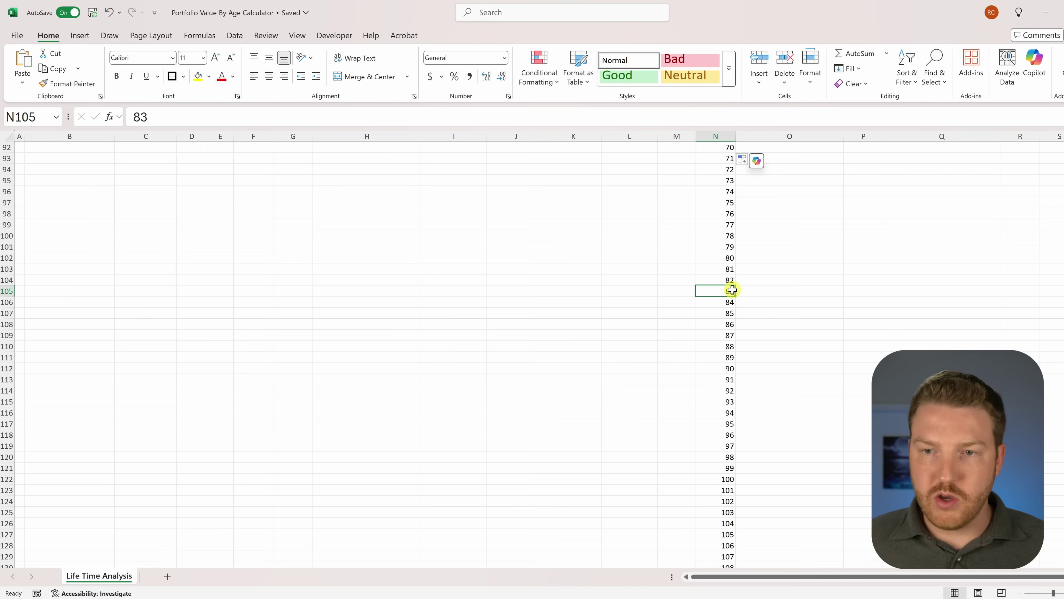
{"action": "key", "text": "ctrl+Down"}
- Select N23:O5022, the simulation numbers with the run-out age formula
{"action": "key", "text": "ctrl+Up"}
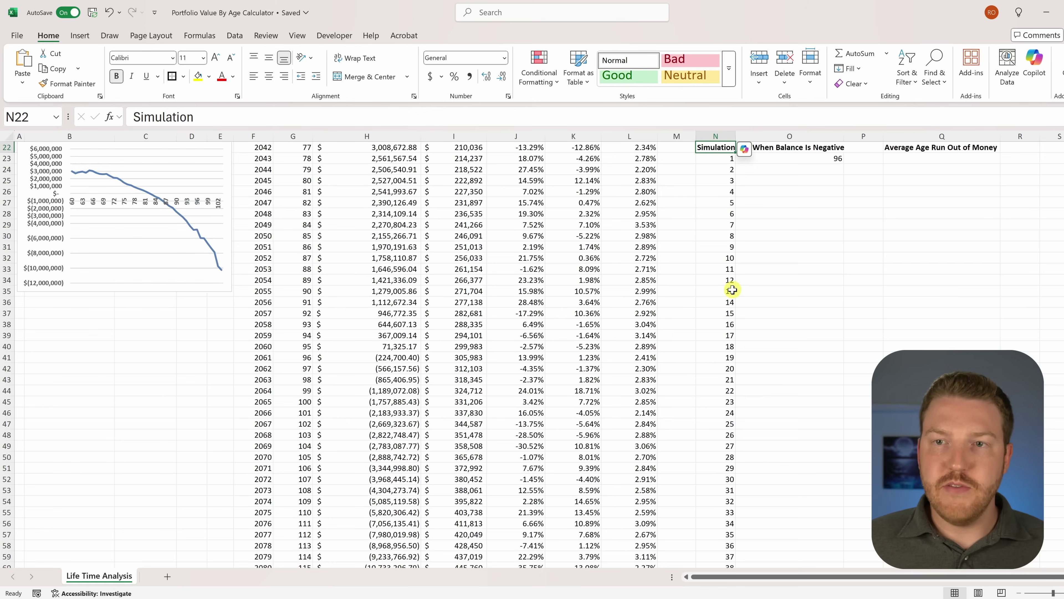
{"action": "scroll", "coordinate": [804, 290], "scroll_direction": "up", "scroll_amount": 5}
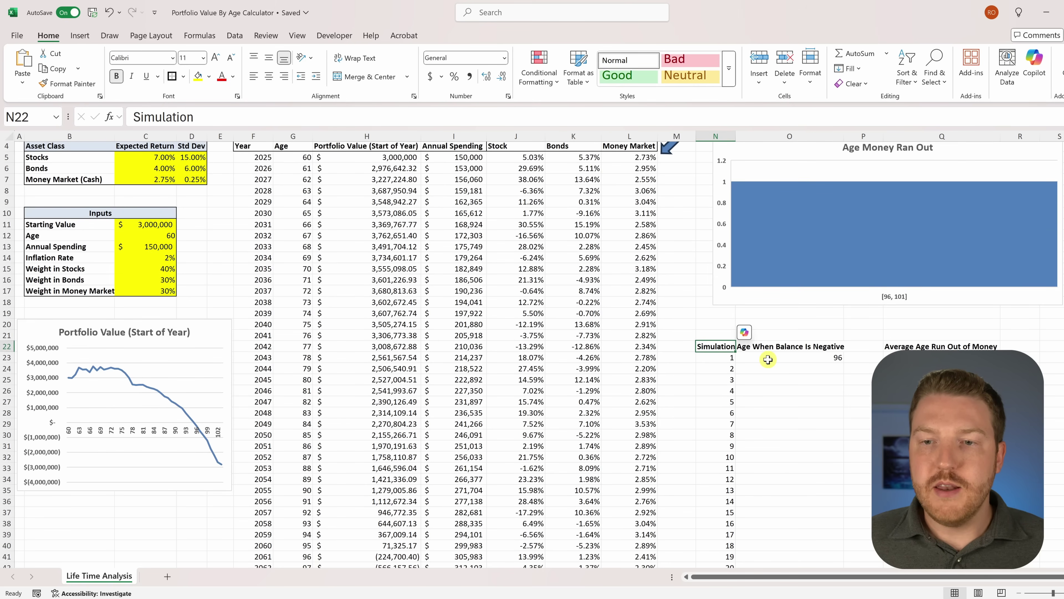
{"action": "left_click", "coordinate": [772, 368]}
{"action": "left_click_drag", "start_coordinate": [714, 357], "coordinate": [822, 354]}
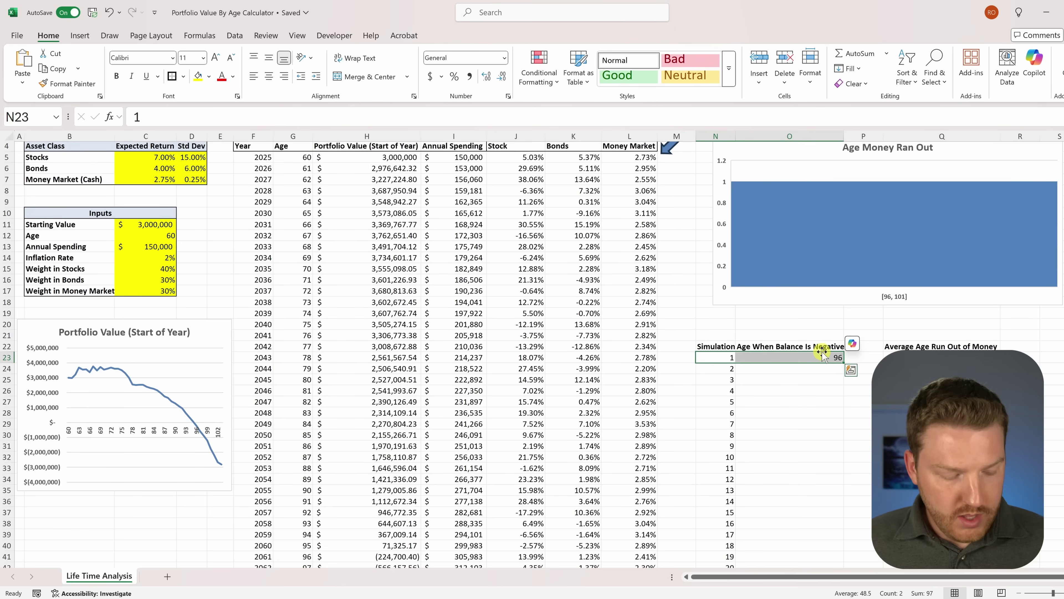
{"action": "key", "text": "ctrl+shift+Down"}
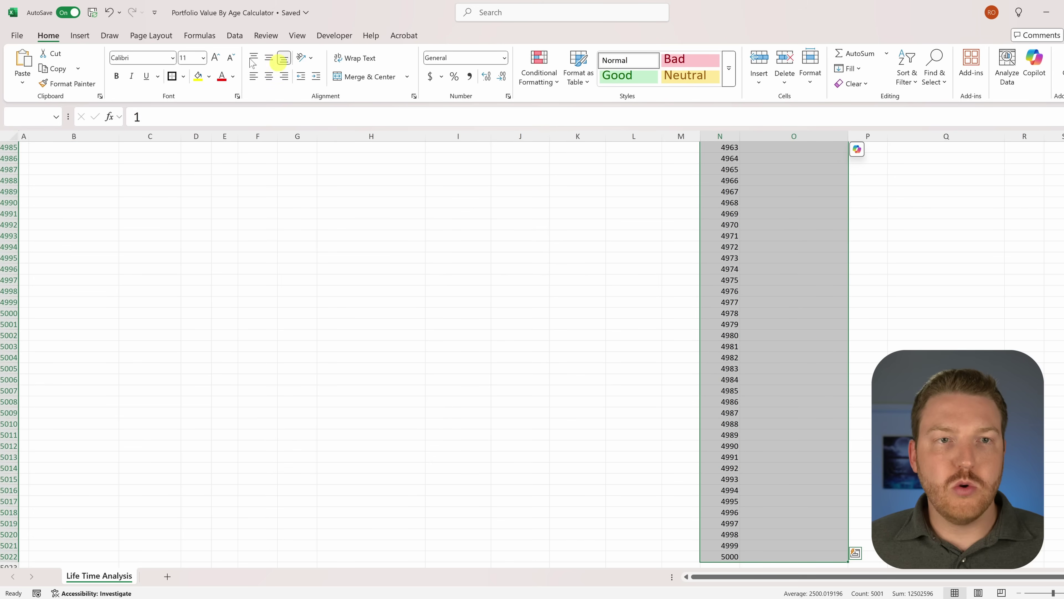
- Create a Data Table with column input cell Q25 to compute all 5,000 run-out ages
{"action": "left_click", "coordinate": [230, 36]}
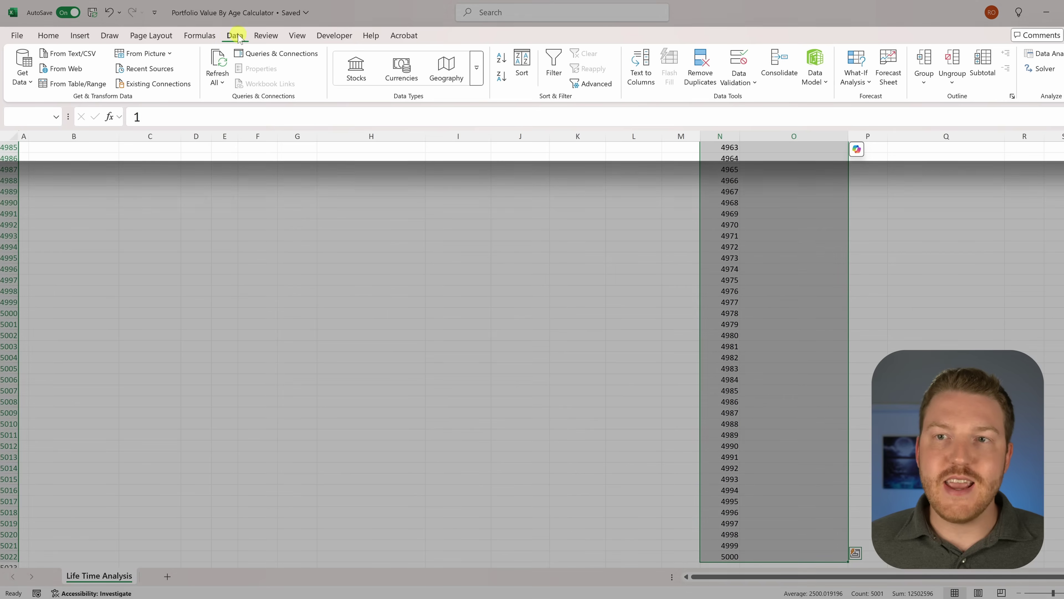
{"action": "left_click", "coordinate": [869, 82]}
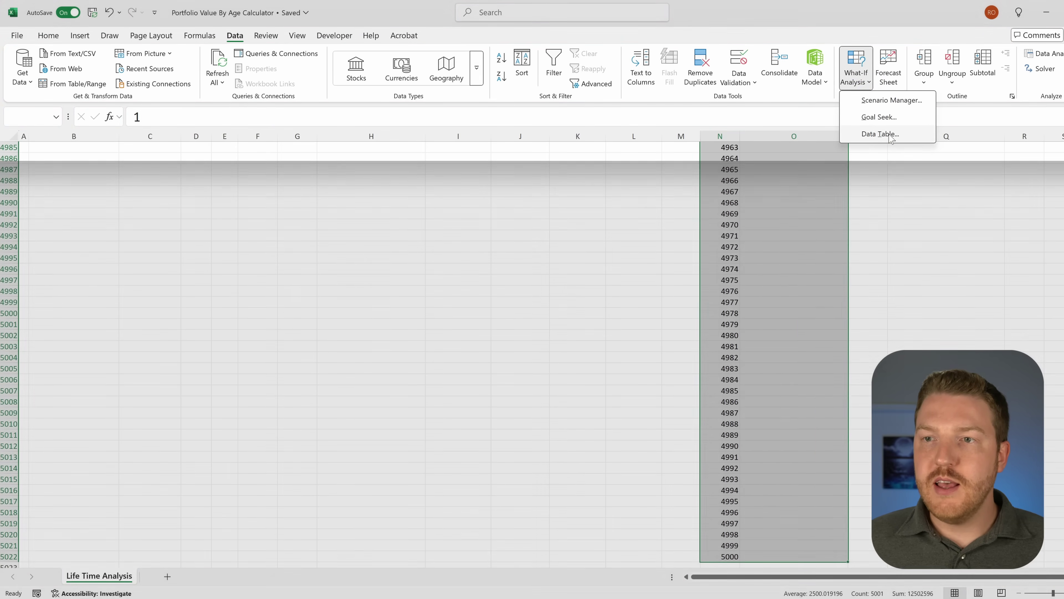
{"action": "left_click", "coordinate": [880, 134]}
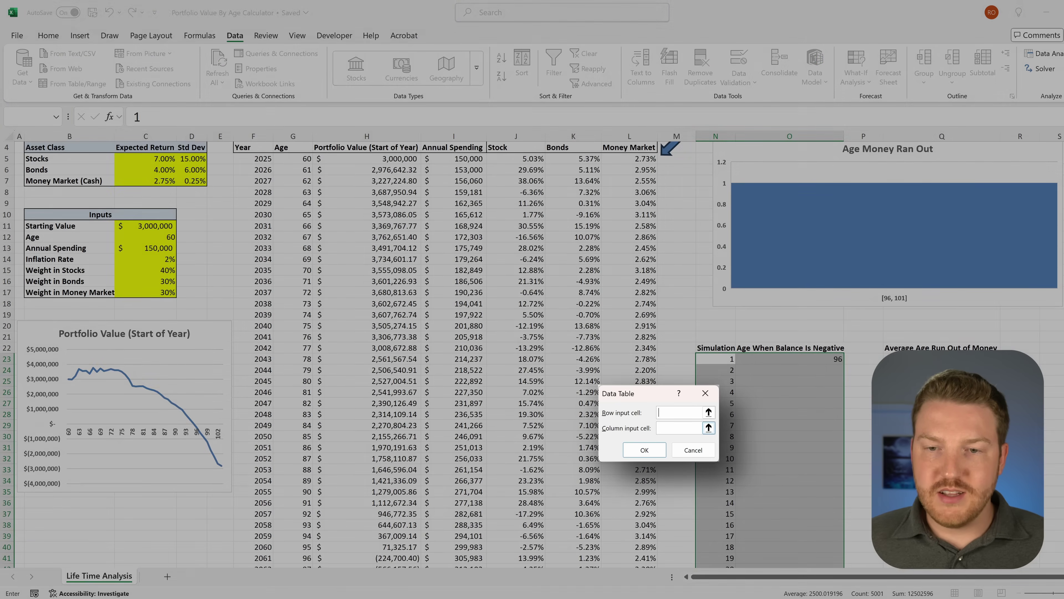
{"action": "left_click", "coordinate": [662, 428]}
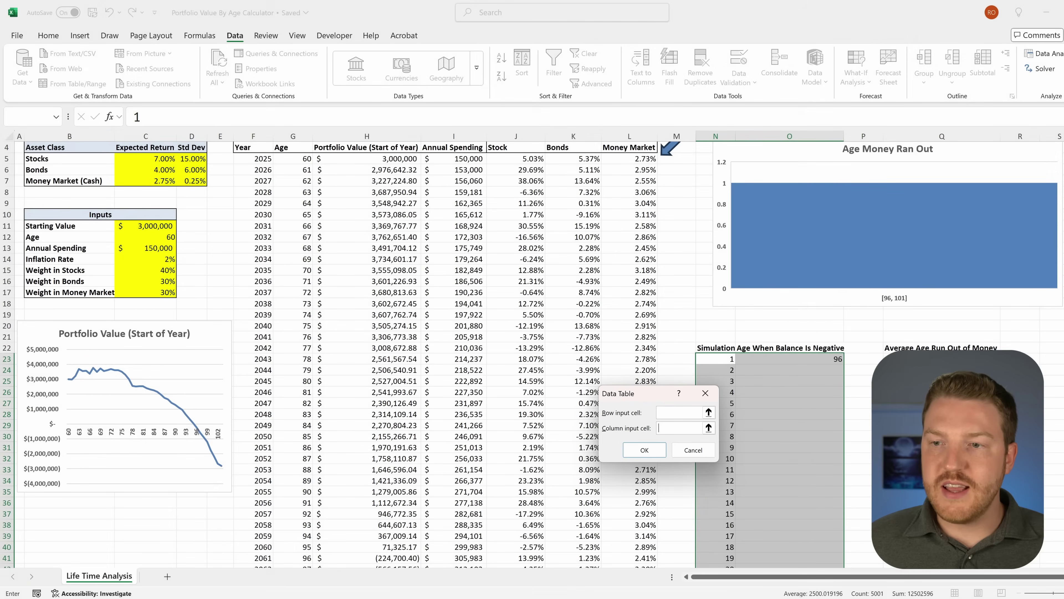
{"action": "left_click", "coordinate": [942, 380]}
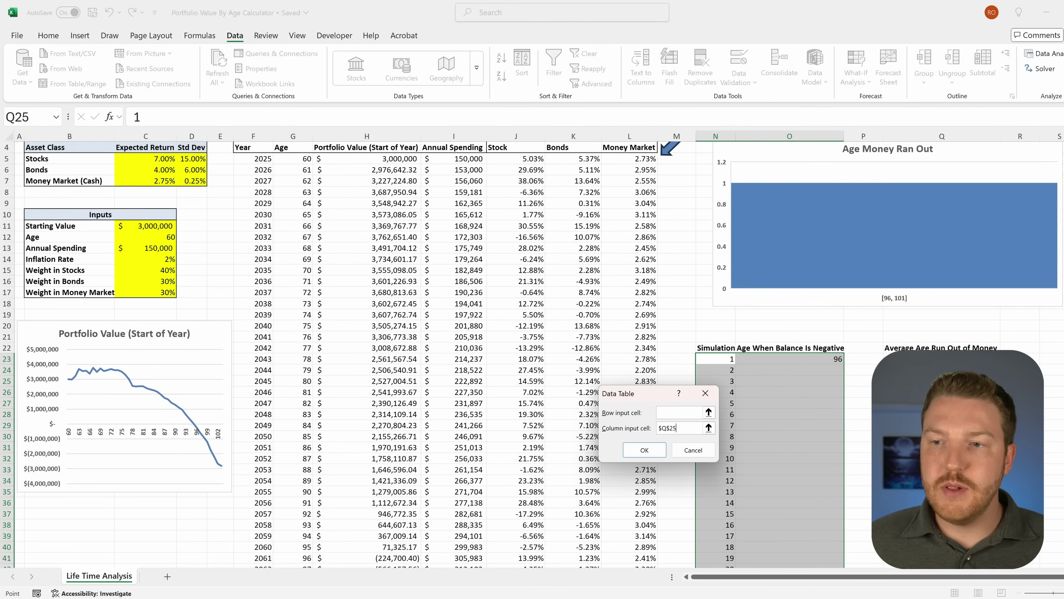
{"action": "left_click", "coordinate": [644, 449]}
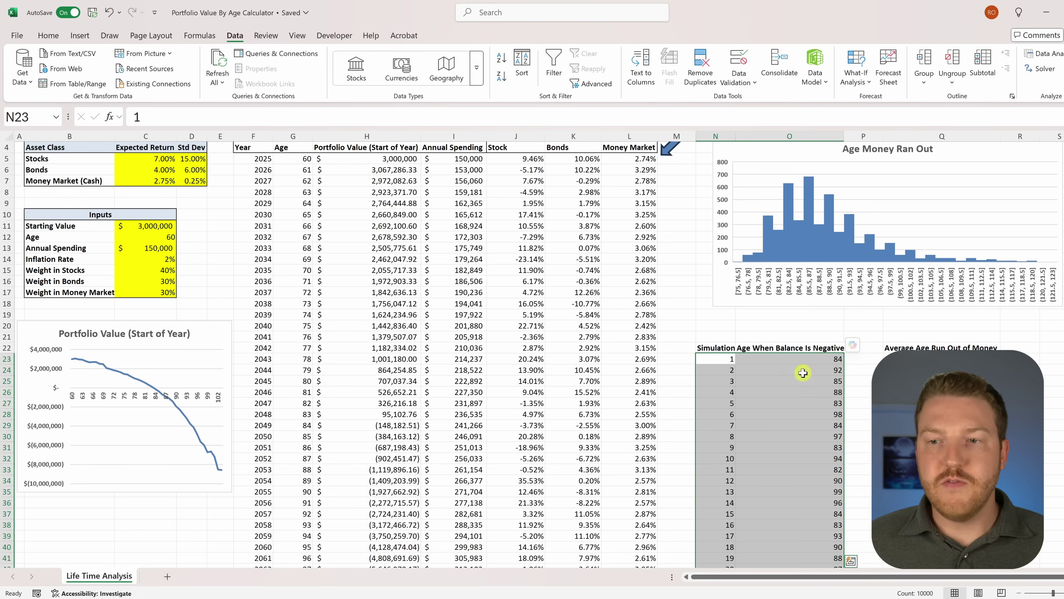
{"action": "scroll", "coordinate": [853, 389], "scroll_direction": "up", "scroll_amount": 1}
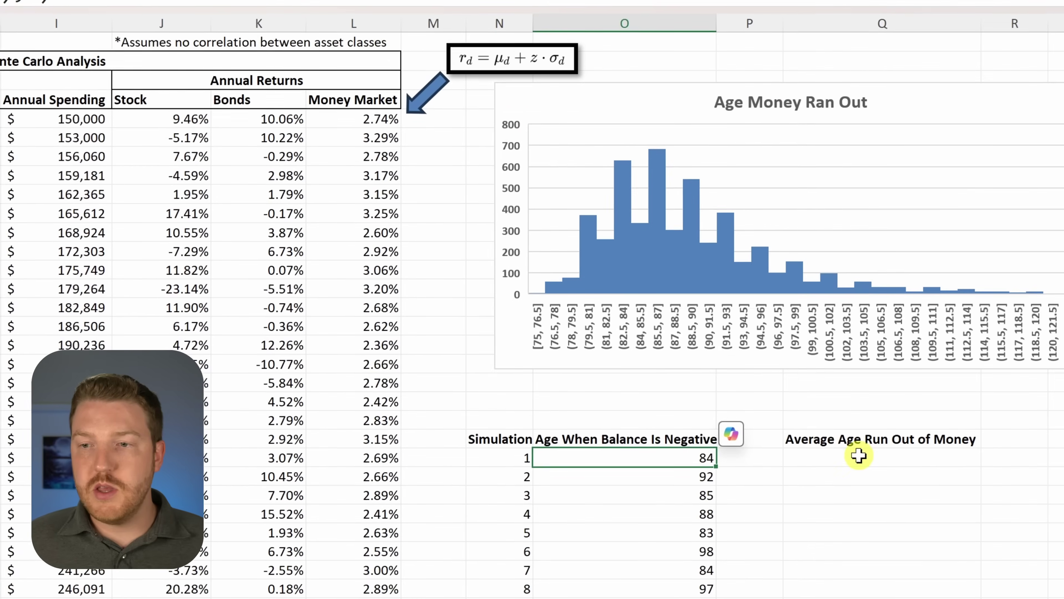
{"action": "left_click", "coordinate": [899, 390]}
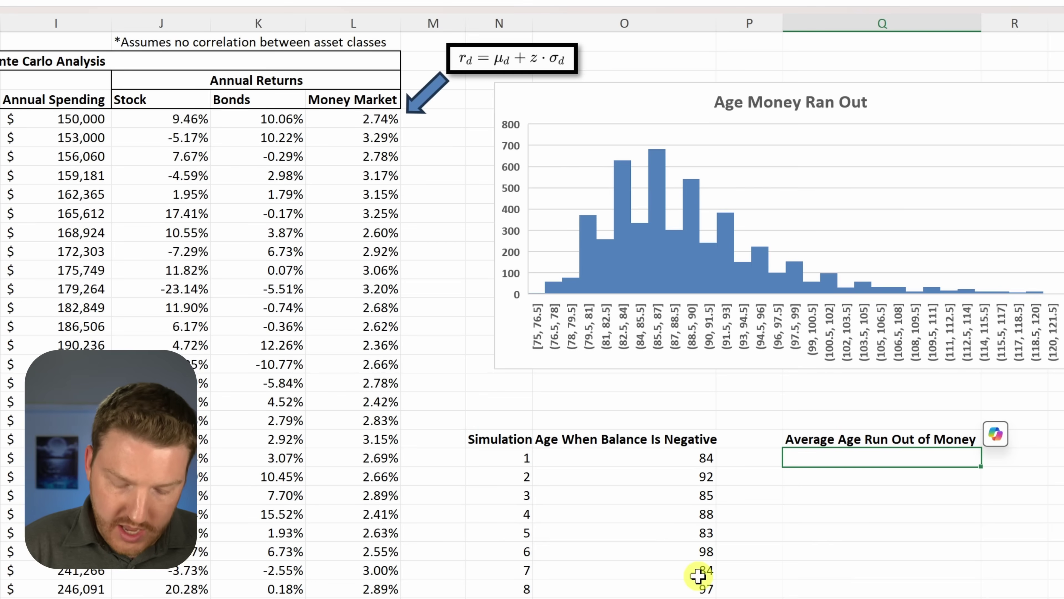
- Build an AVERAGEIF over O23:O5022 in Q23, averaging the run-out ages to 89.21
{"action": "type", "text": "=aver"}
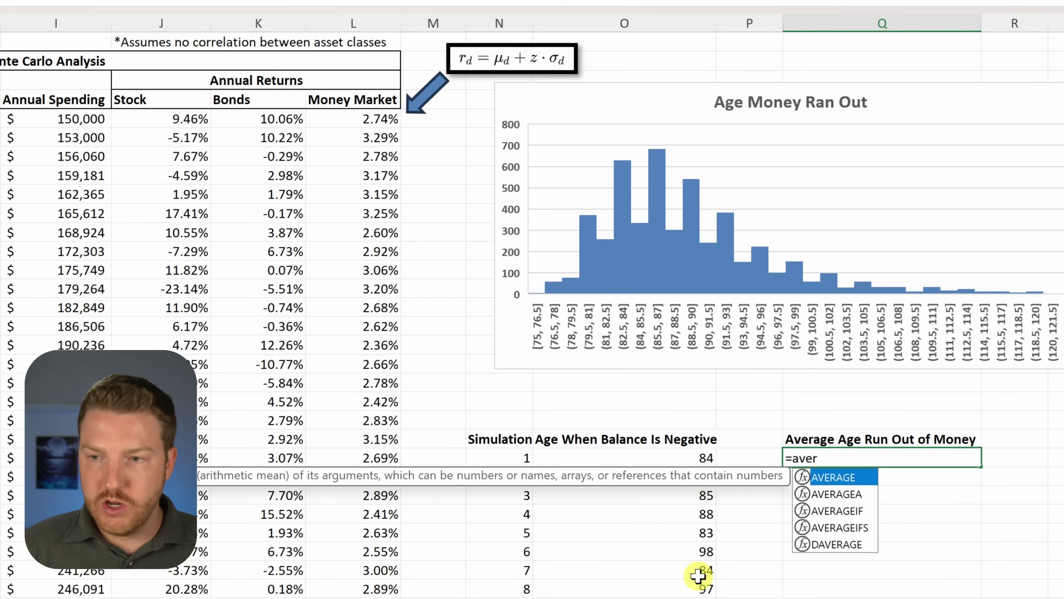
{"action": "key", "text": "Down"}
{"action": "key", "text": "Down"}
{"action": "key", "text": "Tab"}
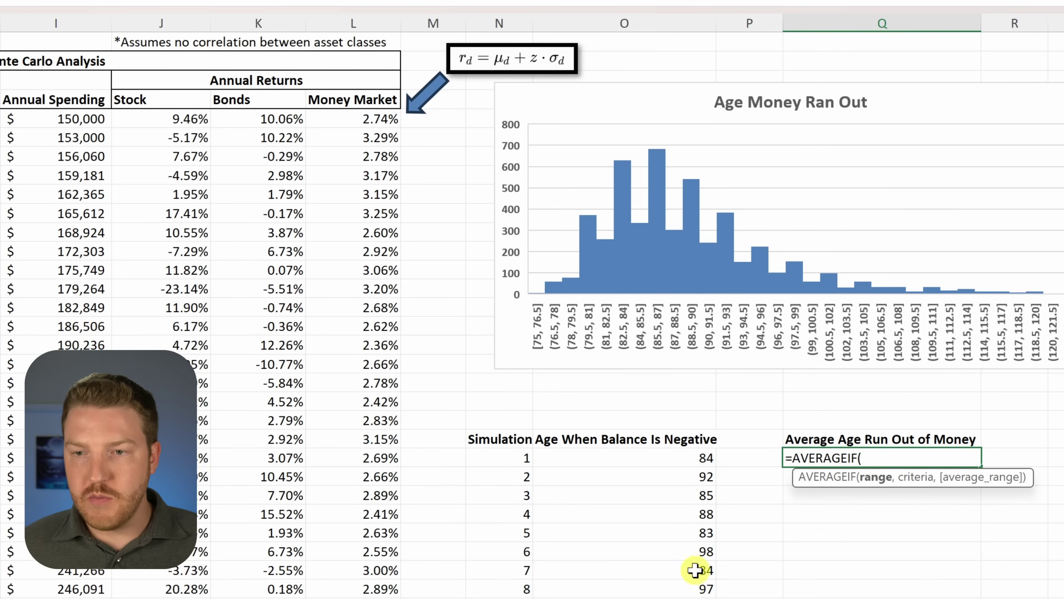
{"action": "left_click", "coordinate": [685, 459]}
{"action": "key", "text": "ctrl+shift+Down"}
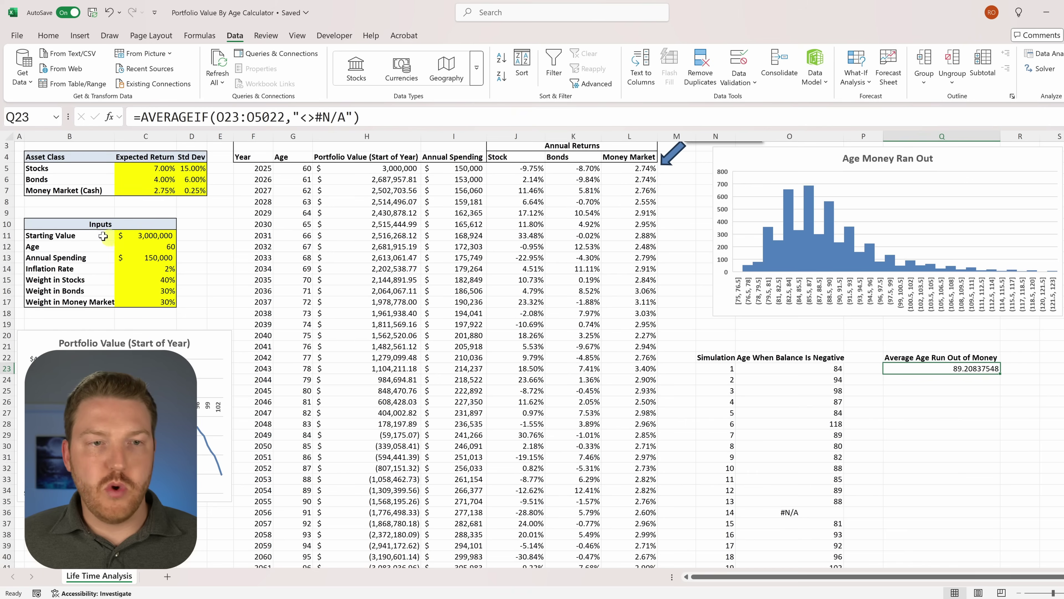
{"action": "left_click", "coordinate": [34, 156]}
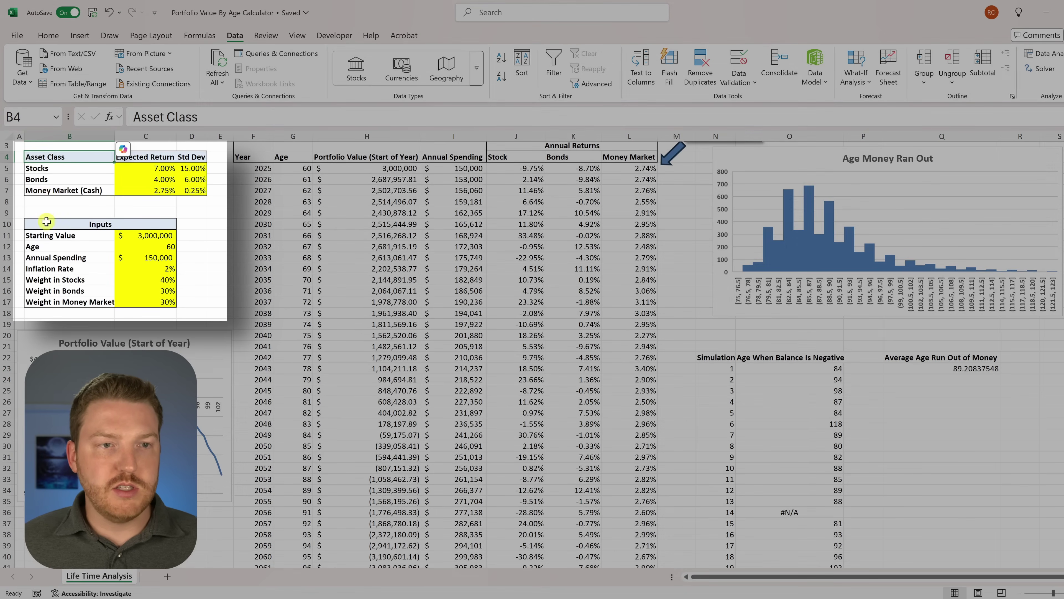
{"action": "left_click_drag", "start_coordinate": [42, 224], "coordinate": [167, 310]}
{"action": "left_click", "coordinate": [959, 390]}
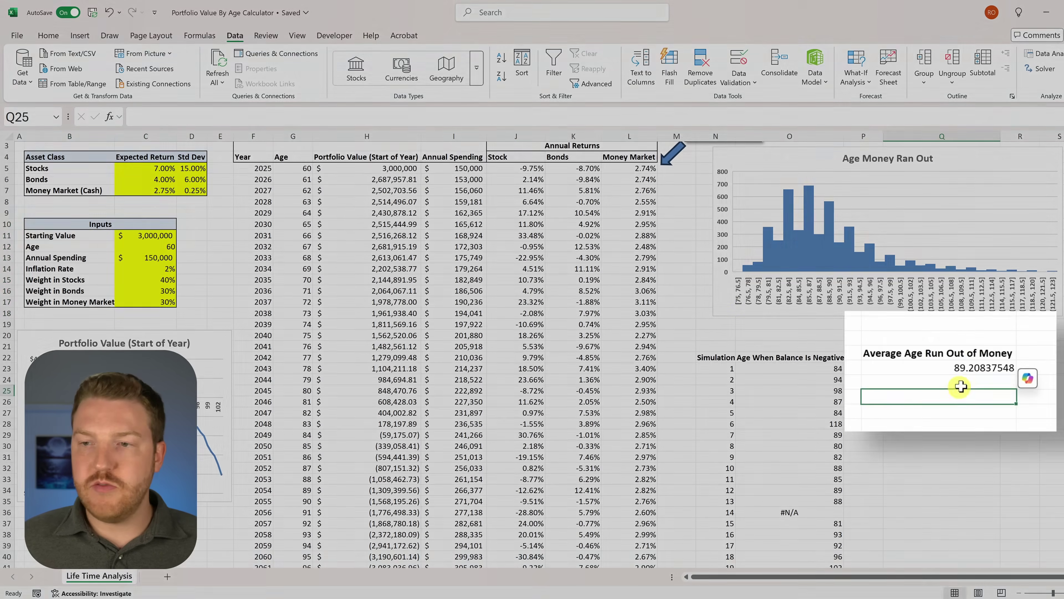
{"action": "left_click", "coordinate": [964, 368]}
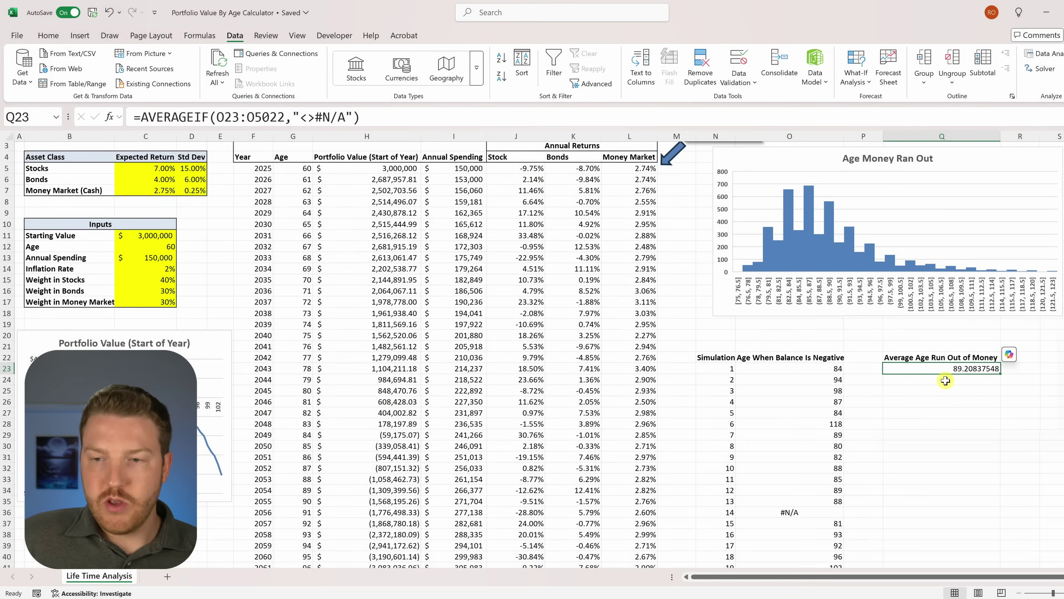
{"action": "scroll", "coordinate": [938, 415], "scroll_direction": "up", "scroll_amount": 1}
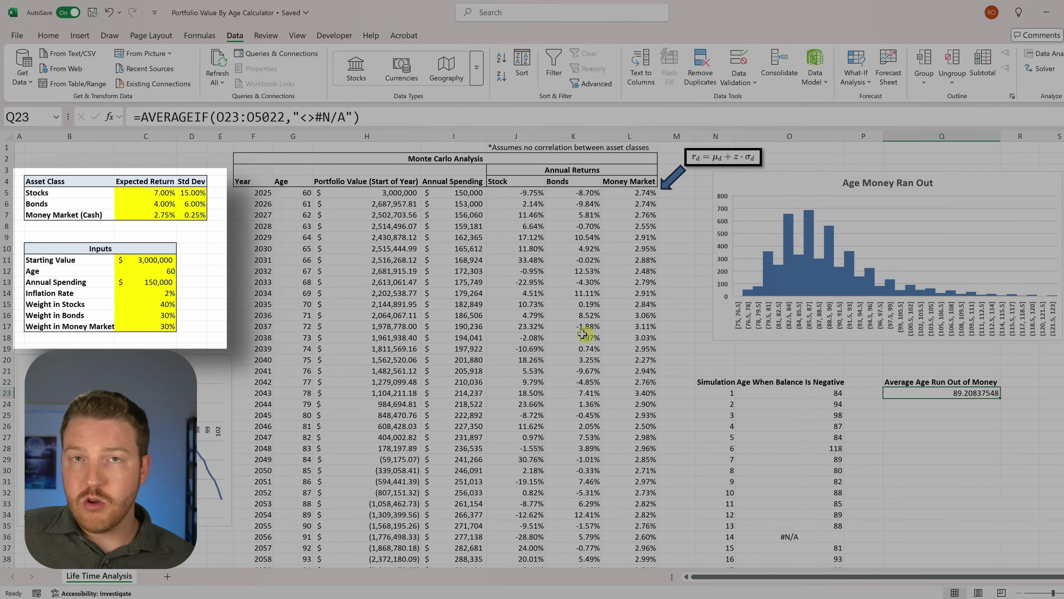
{"action": "left_click_drag", "start_coordinate": [64, 259], "coordinate": [149, 327]}
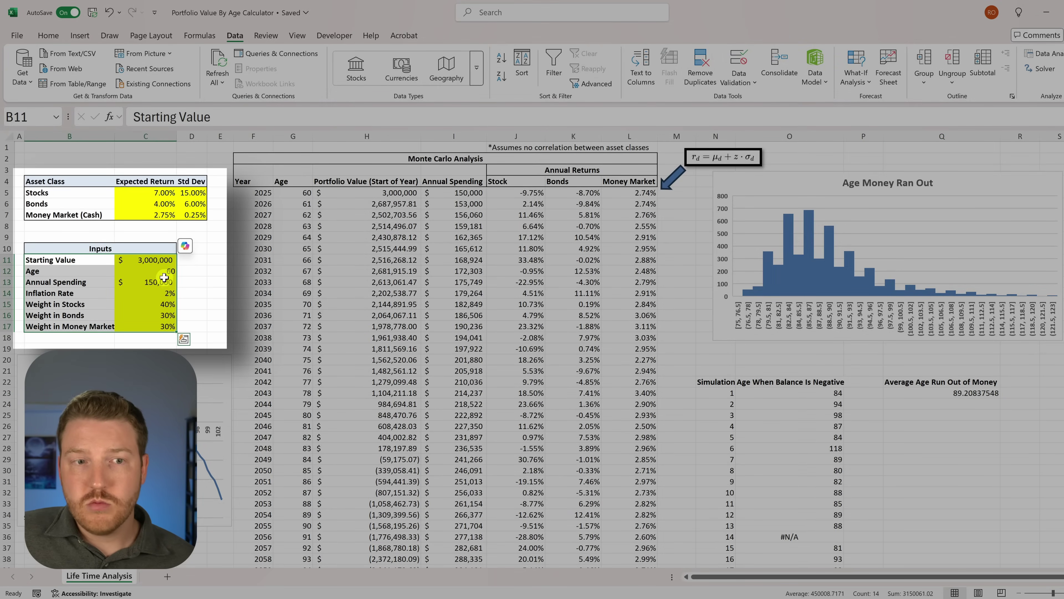
{"action": "left_click", "coordinate": [161, 313]}
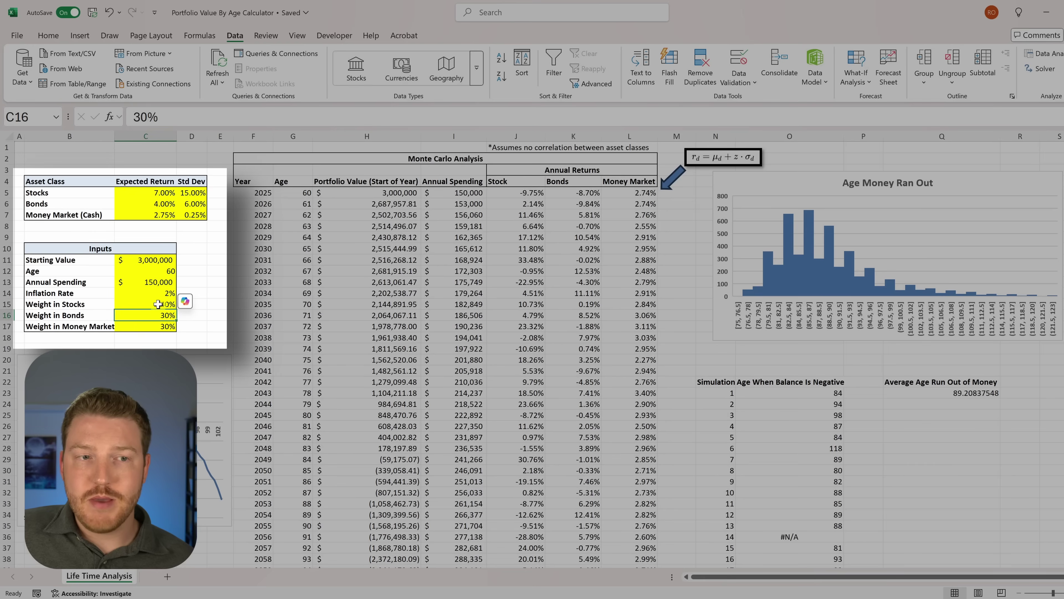
{"action": "left_click", "coordinate": [158, 304]}
{"action": "left_click_drag", "start_coordinate": [72, 305], "coordinate": [136, 305]}
{"action": "left_click", "coordinate": [137, 307]}
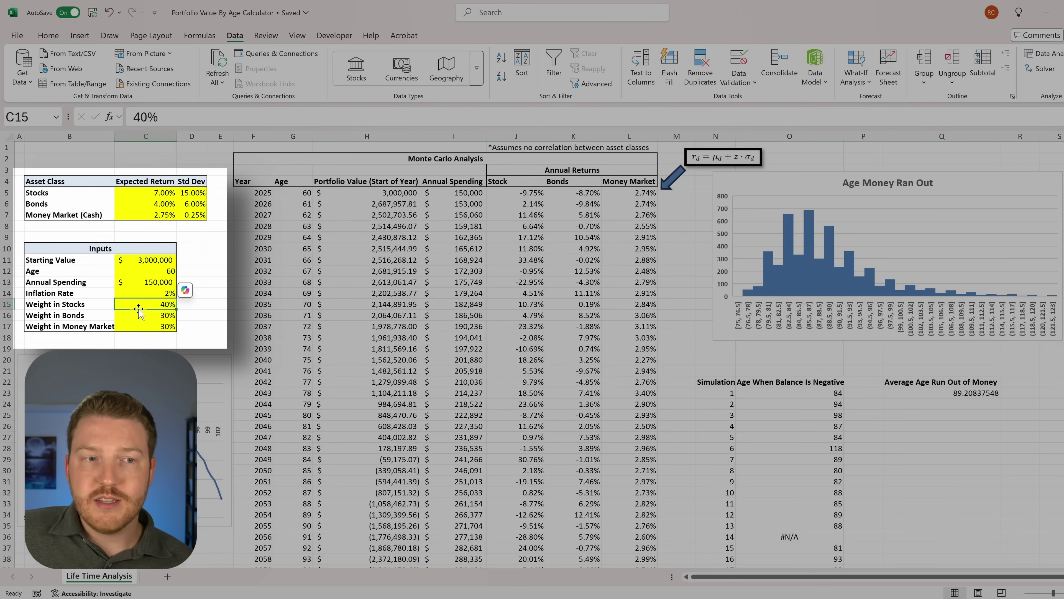
{"action": "left_click", "coordinate": [144, 327]}
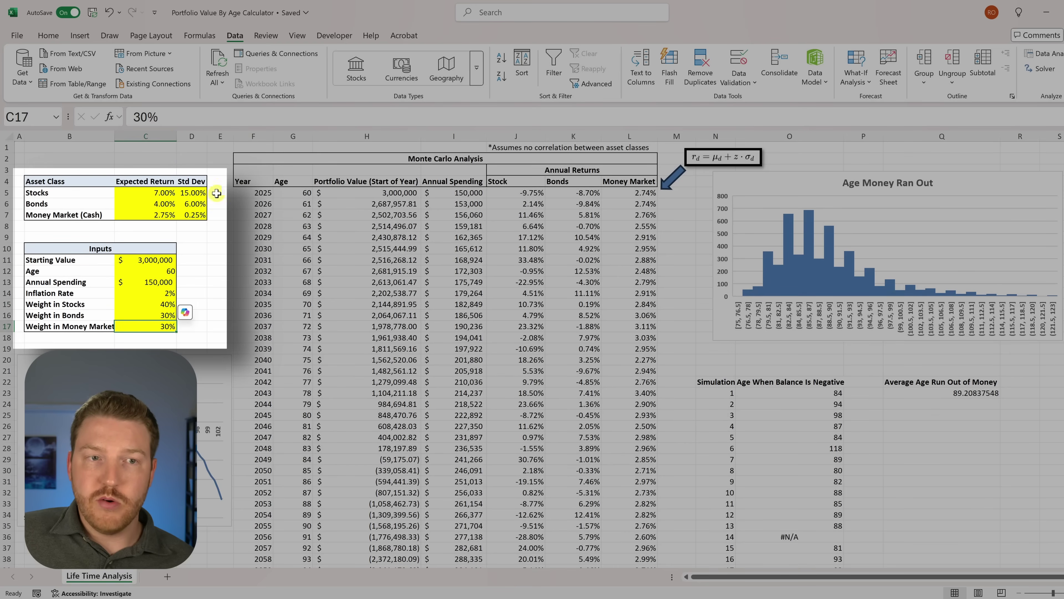
{"action": "left_click_drag", "start_coordinate": [56, 216], "coordinate": [197, 216]}
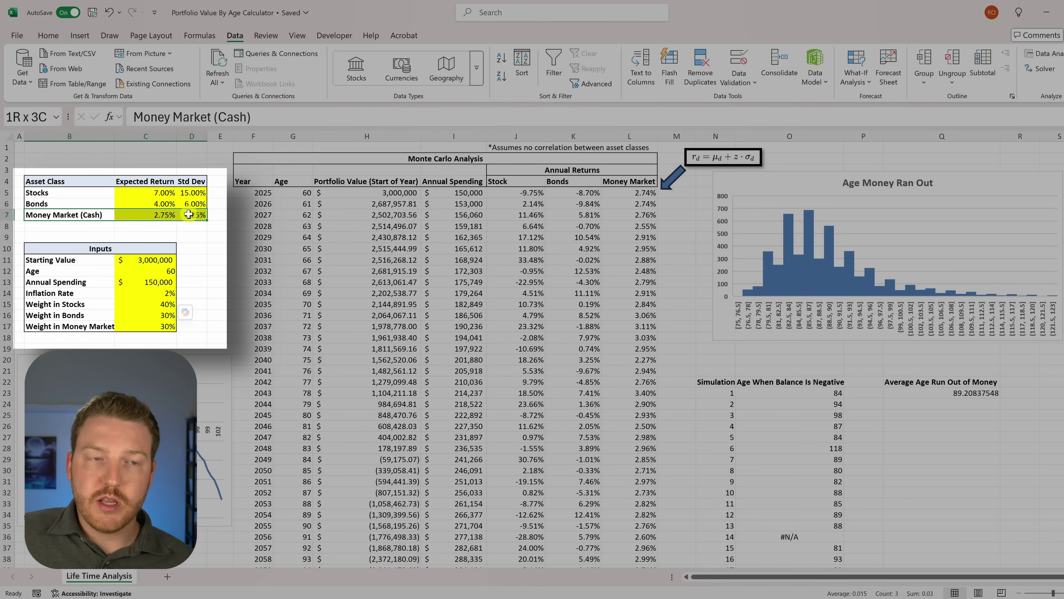
{"action": "left_click_drag", "start_coordinate": [156, 305], "coordinate": [156, 327]}
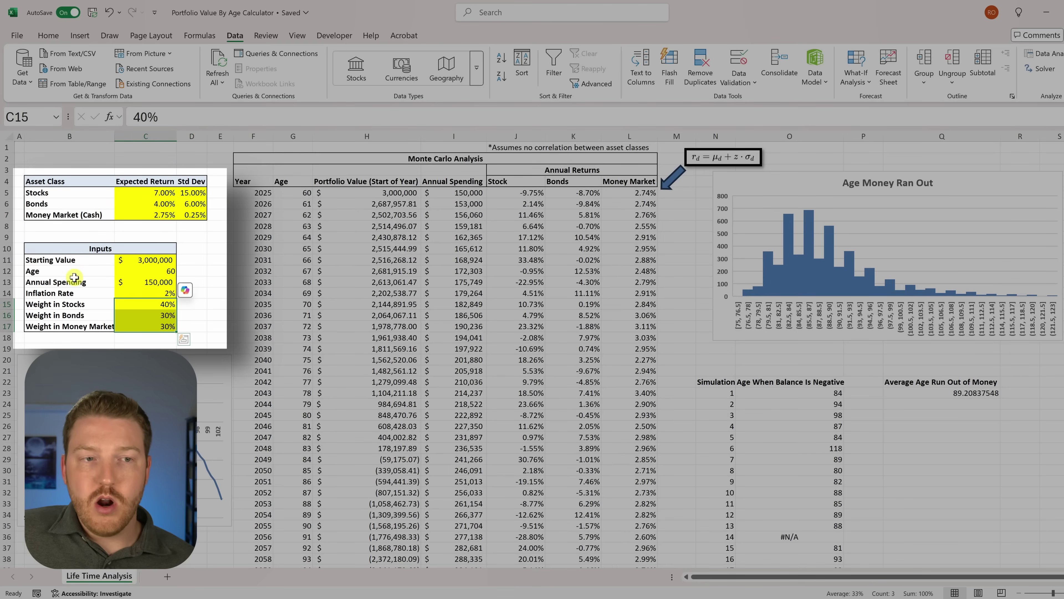
{"action": "left_click", "coordinate": [82, 282]}
{"action": "left_click_drag", "start_coordinate": [84, 283], "coordinate": [155, 287]}
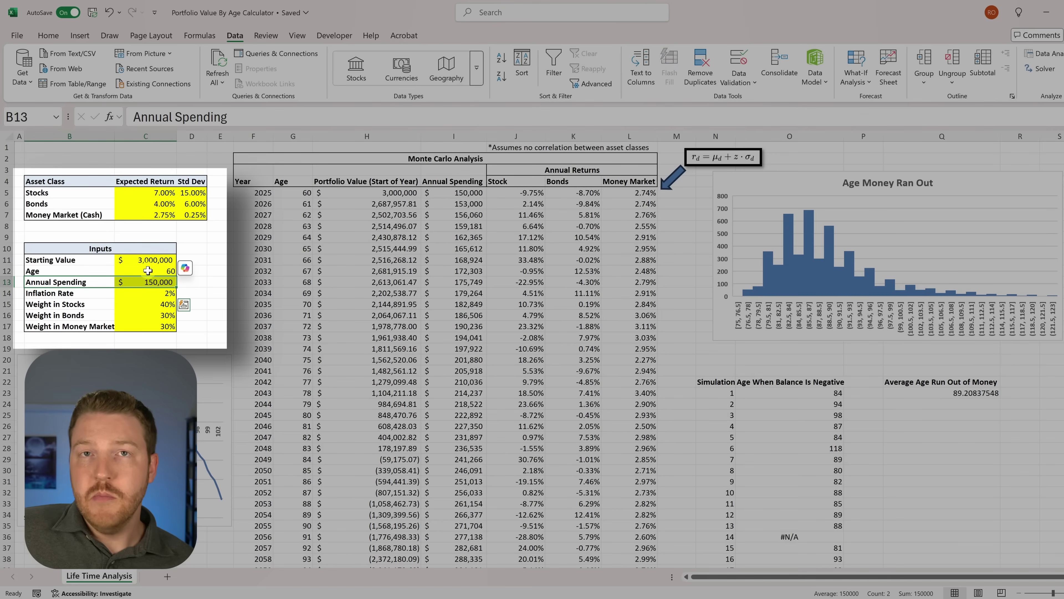
{"action": "left_click", "coordinate": [158, 280]}
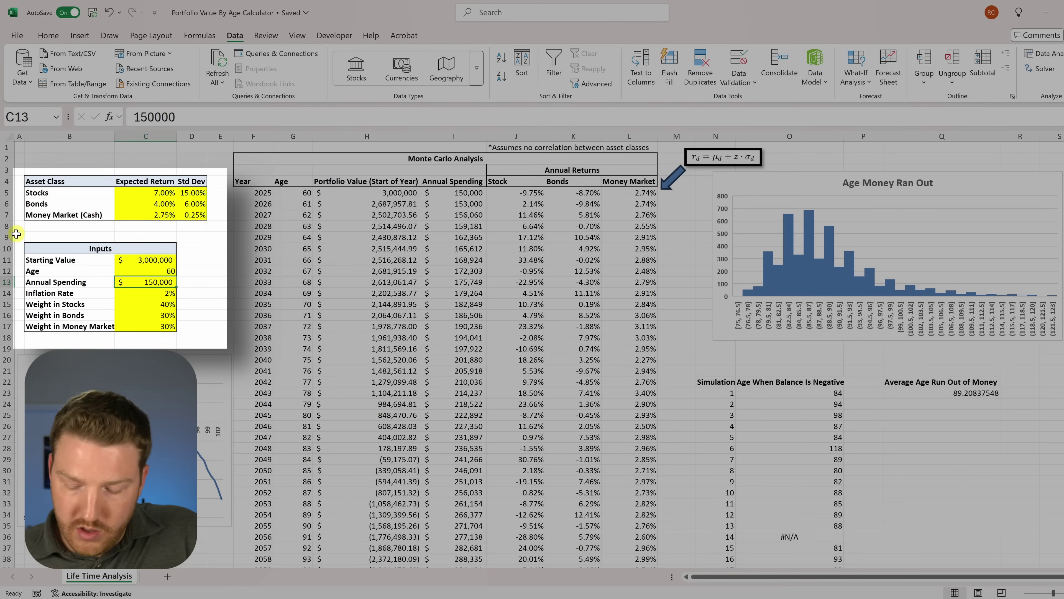
- Set annual spending to 135,000 and clear the old simulation results below O23
{"action": "type", "text": "1"}
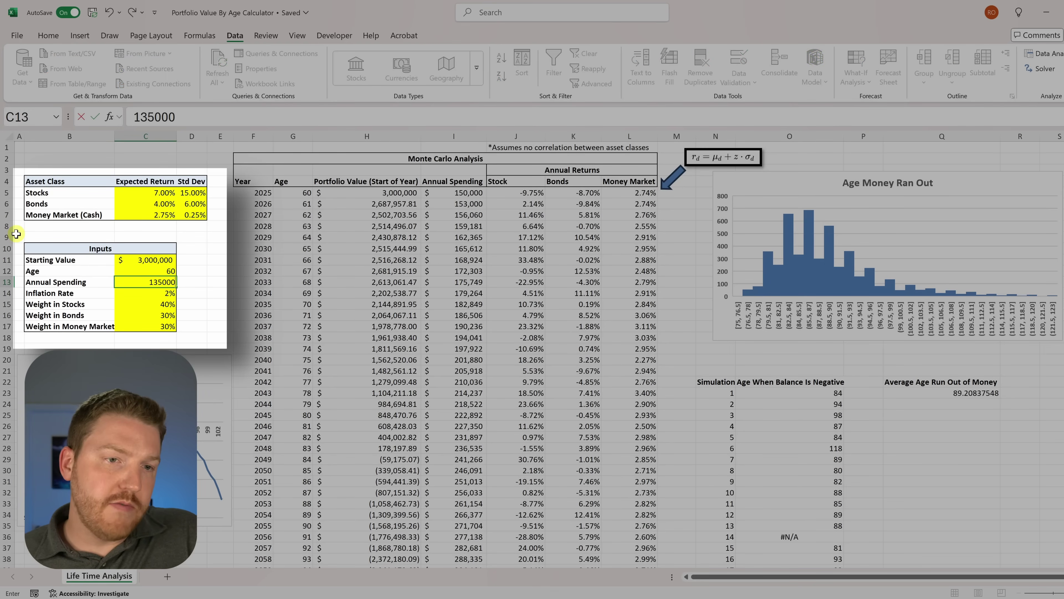
{"action": "type", "text": "35,000"}
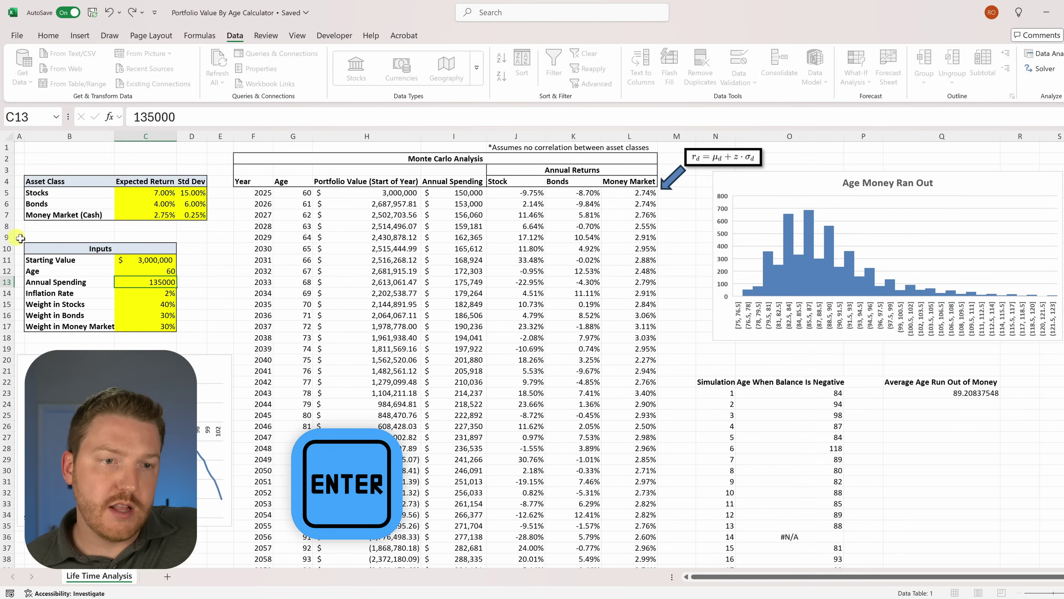
{"action": "key", "text": "Return"}
{"action": "left_click", "coordinate": [821, 405]}
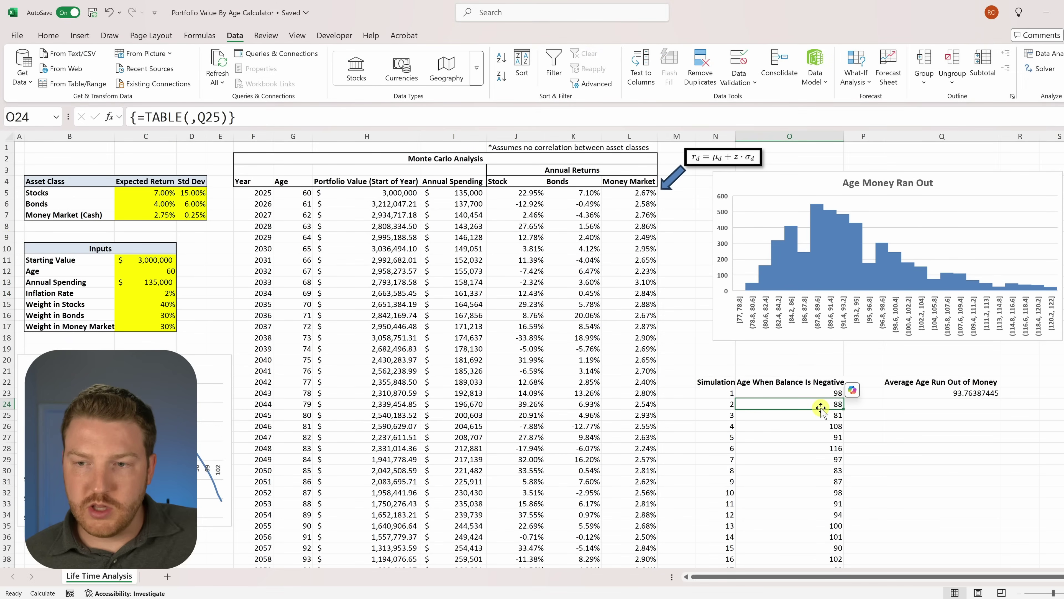
{"action": "key", "text": "ctrl+shift+Down"}
{"action": "key", "text": "ctrl+BackSpace"}
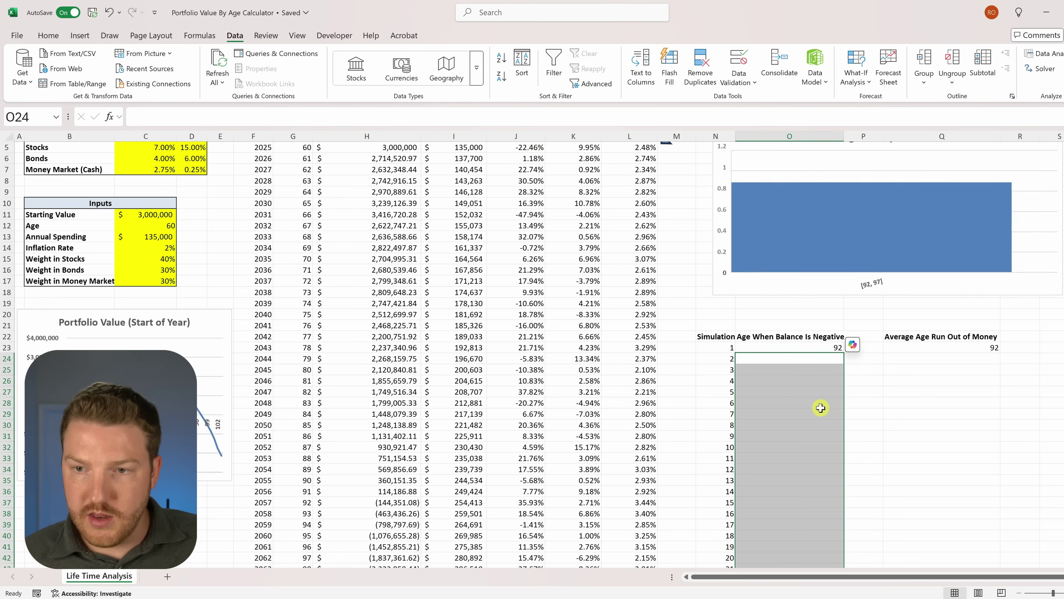
{"action": "key", "text": "Delete"}
{"action": "left_click", "coordinate": [773, 358]}
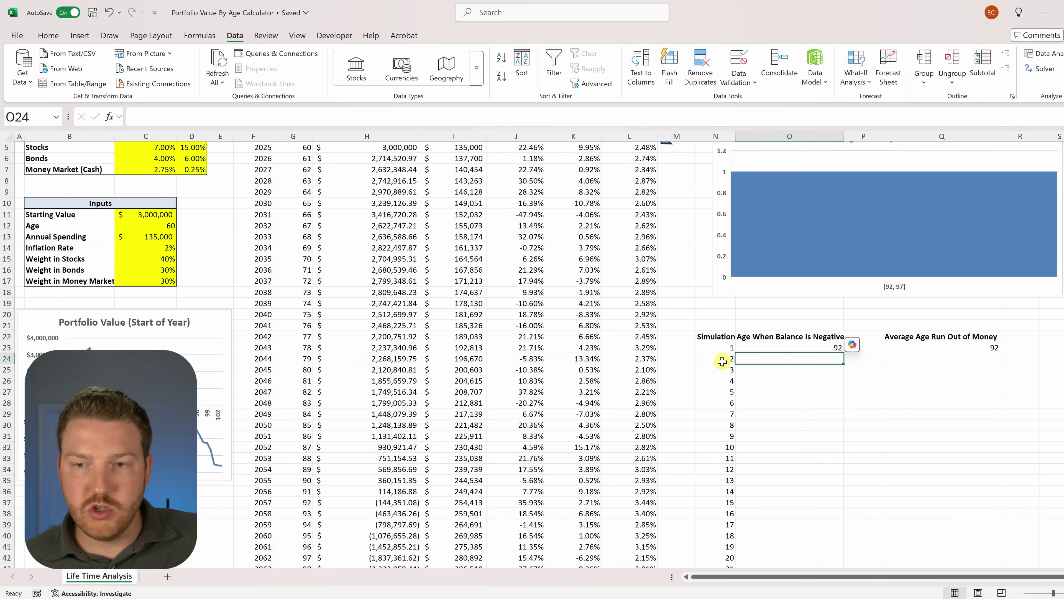
- Rerun the Data Table on N23:O5022 with column input Q26, raising the average age to 93.77
{"action": "left_click", "coordinate": [725, 358]}
{"action": "left_click_drag", "start_coordinate": [724, 347], "coordinate": [812, 369]}
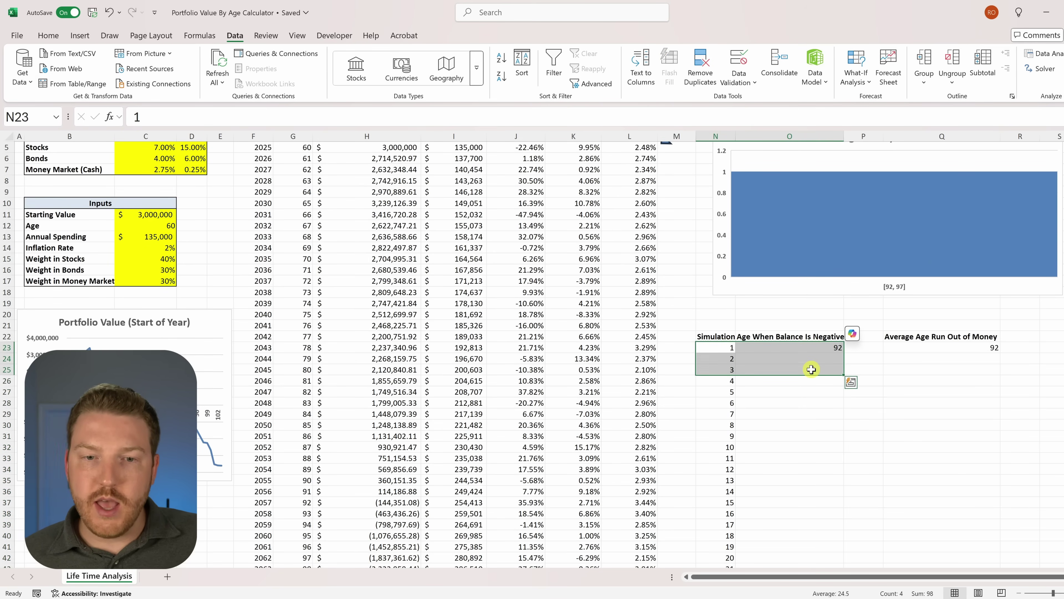
{"action": "key", "text": "ctrl+shift+Down"}
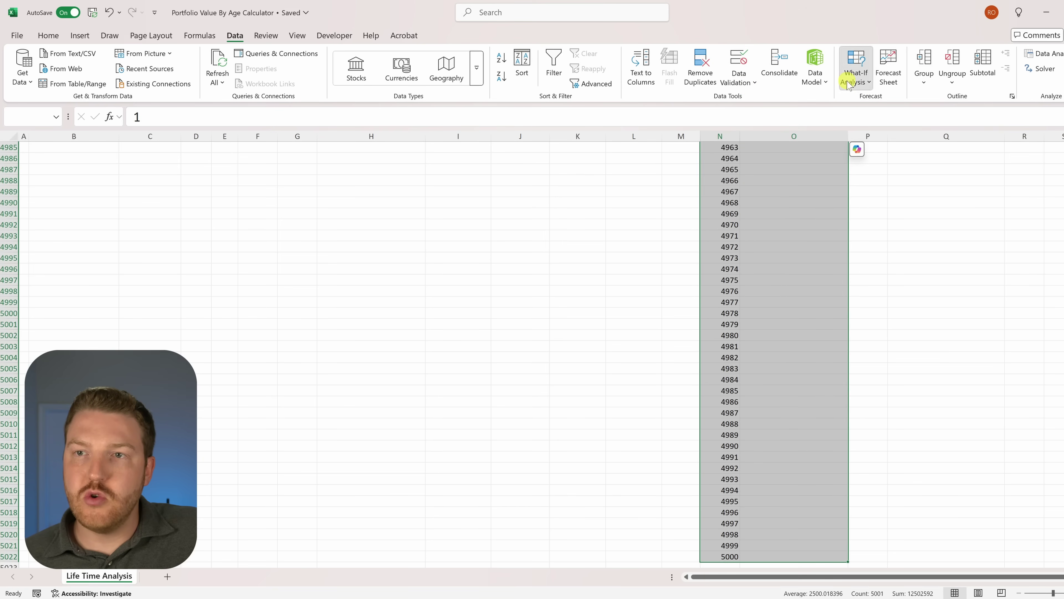
{"action": "left_click", "coordinate": [855, 78]}
{"action": "left_click", "coordinate": [881, 134]}
{"action": "left_click", "coordinate": [679, 427]}
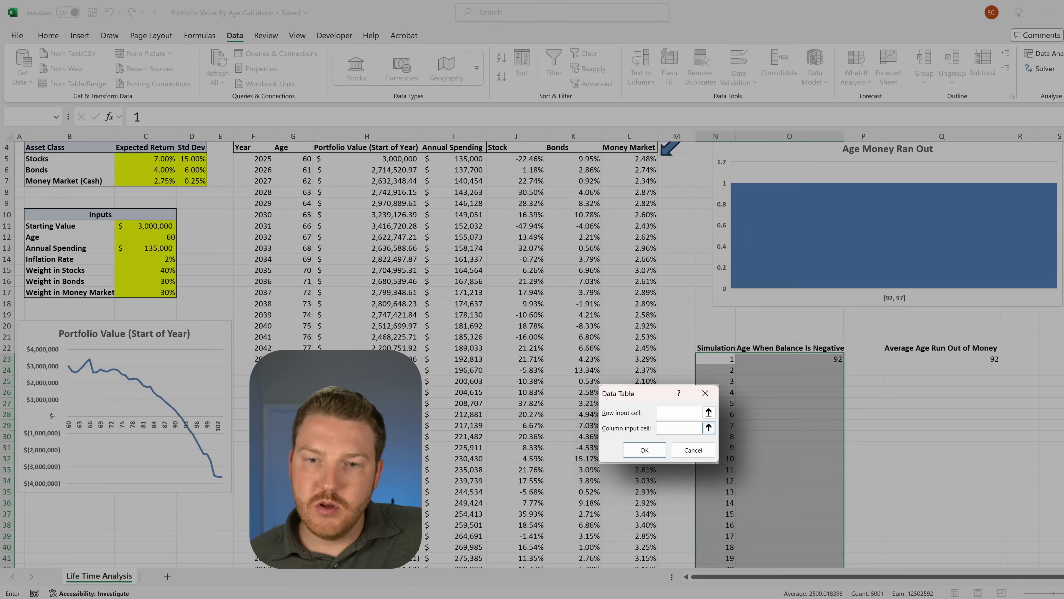
{"action": "left_click", "coordinate": [901, 392]}
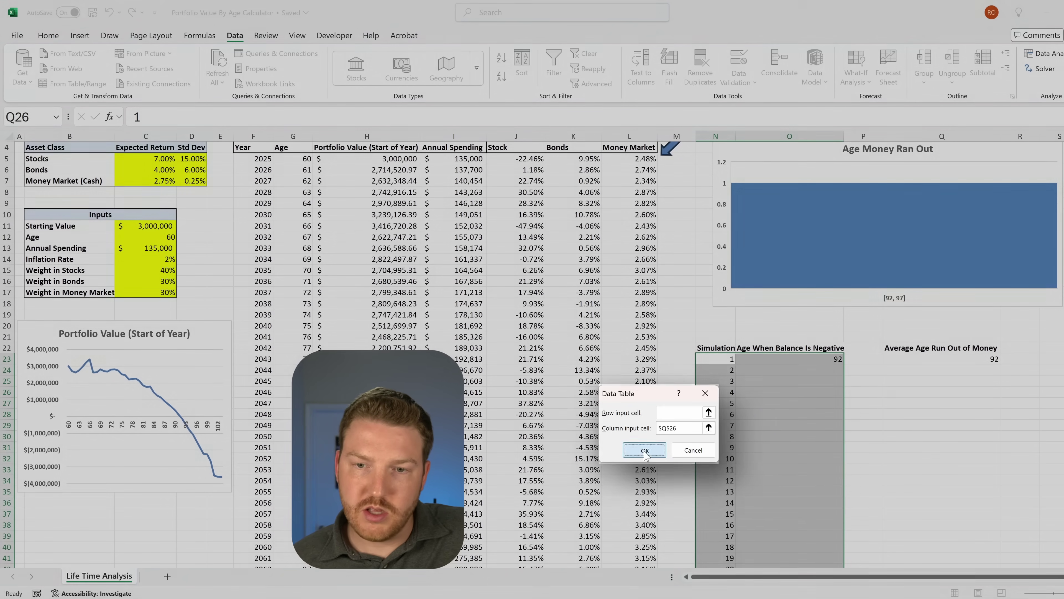
{"action": "left_click", "coordinate": [644, 450]}
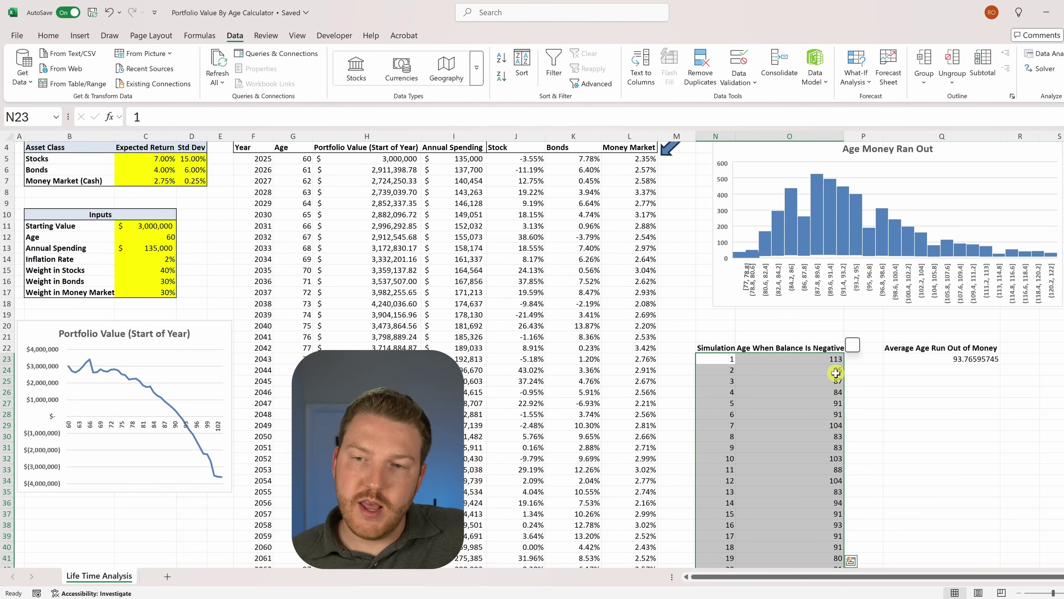
{"action": "left_click", "coordinate": [944, 390]}
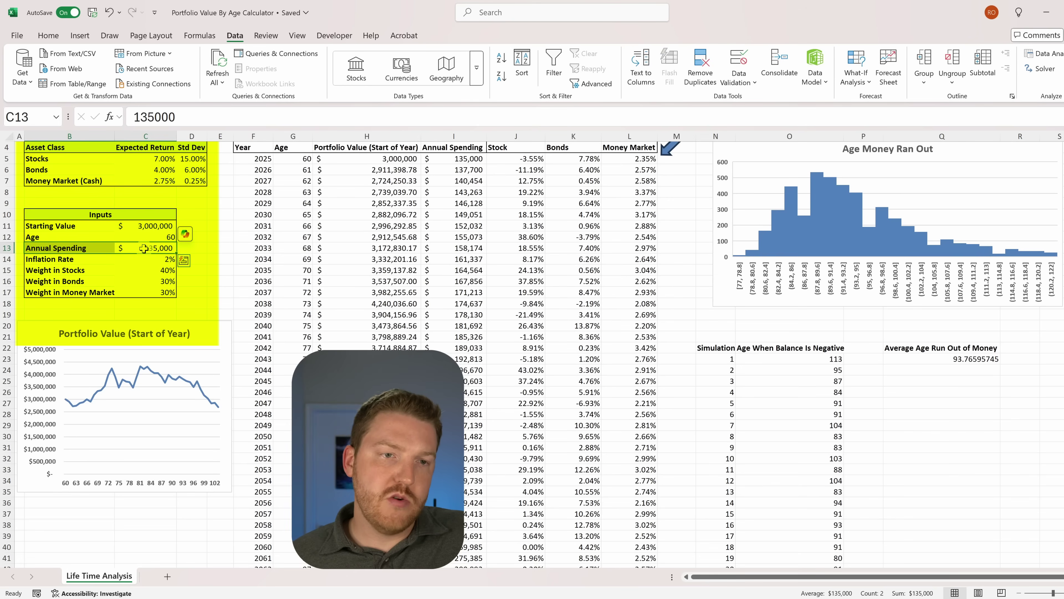
{"action": "scroll", "coordinate": [801, 273], "scroll_direction": "up", "scroll_amount": 1}
{"action": "left_click", "coordinate": [956, 394]}
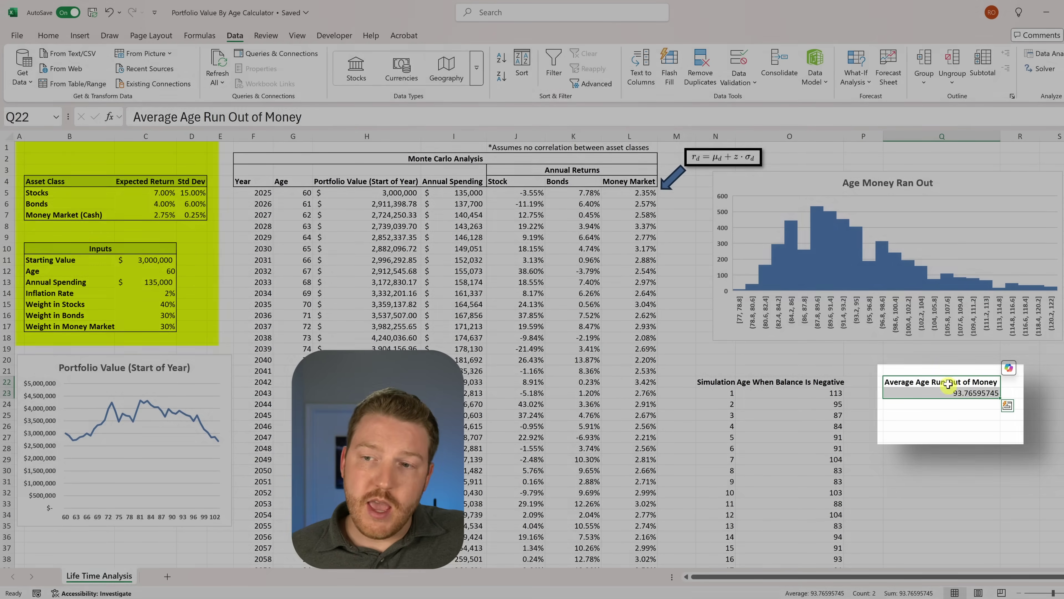
{"action": "left_click", "coordinate": [951, 371]}
{"action": "left_click_drag", "start_coordinate": [84, 202], "coordinate": [192, 322]}
{"action": "left_click", "coordinate": [200, 279]}
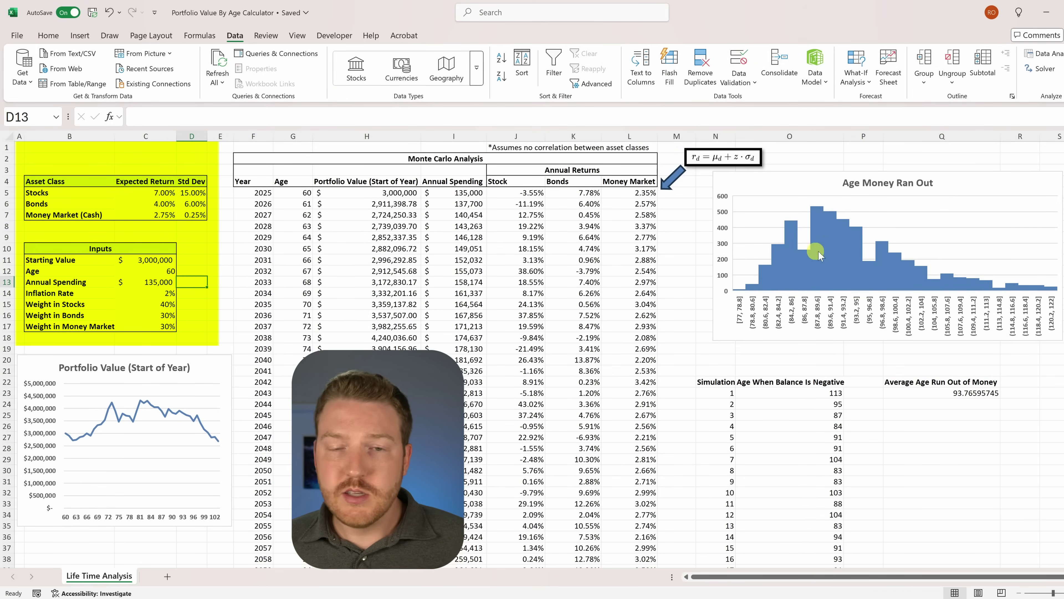